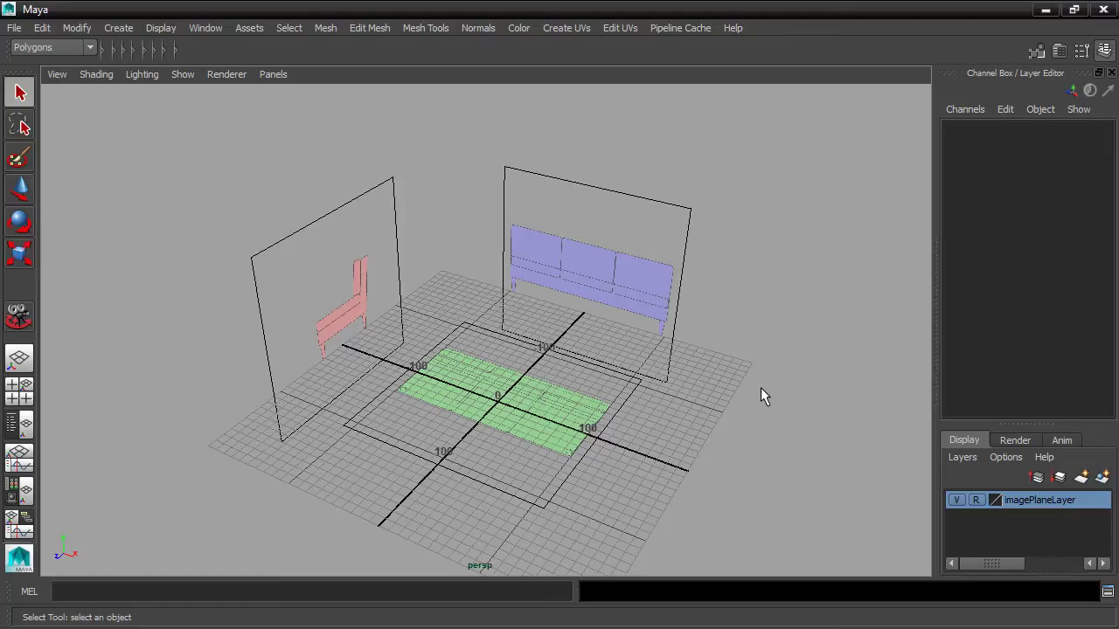
Switch to the four-view layout and zoom the top view in on the sofa image plane
{"action": "key", "text": "space"}
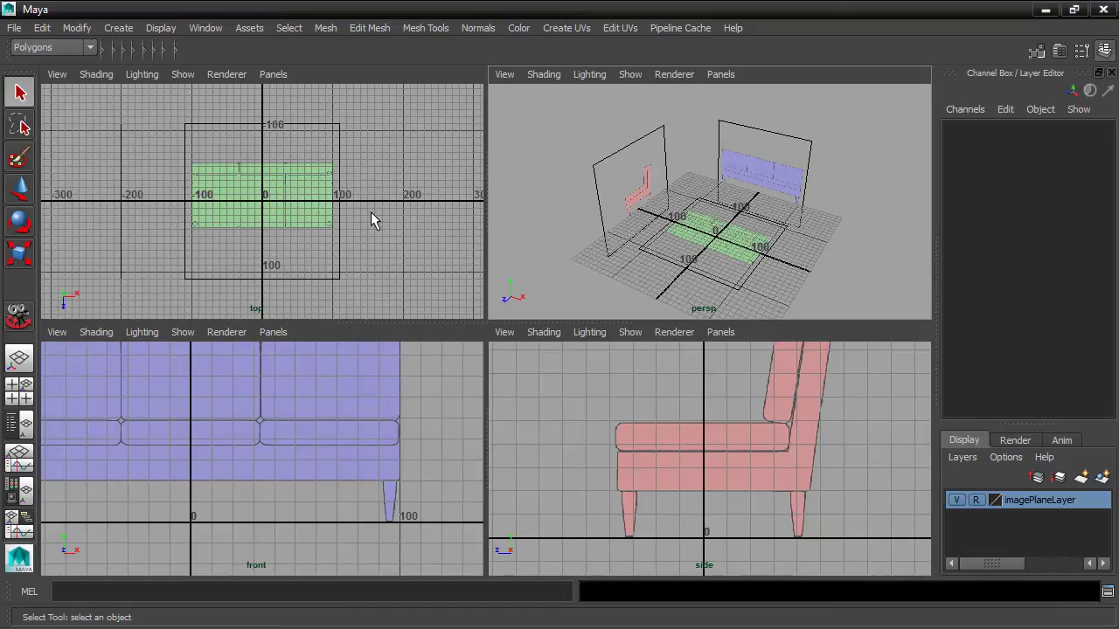
{"action": "scroll", "coordinate": [391, 230], "scroll_direction": "up", "scroll_amount": 5}
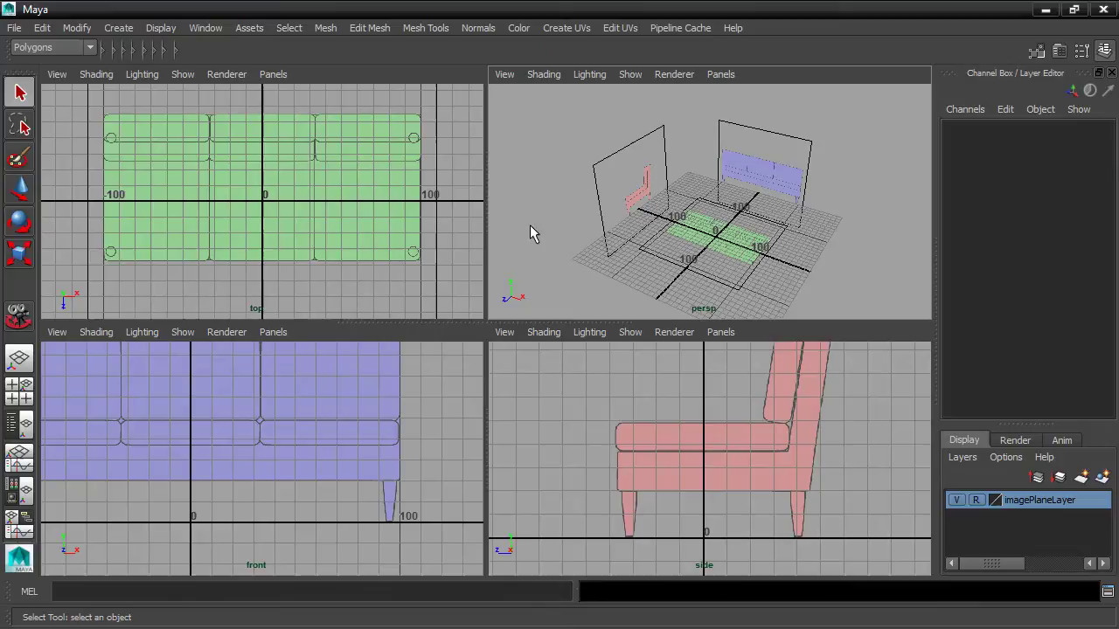
Draw a polygon cube over the sofa footprint in the top view, then pull it up into a flat box
{"action": "left_click", "coordinate": [119, 27]}
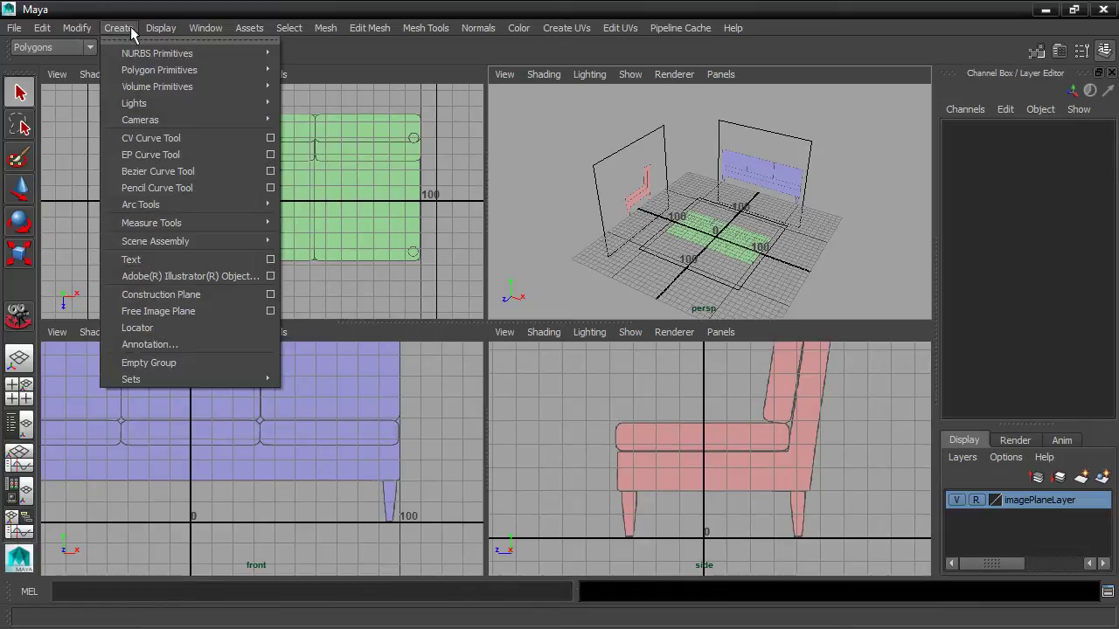
{"action": "mouse_move", "coordinate": [218, 70]}
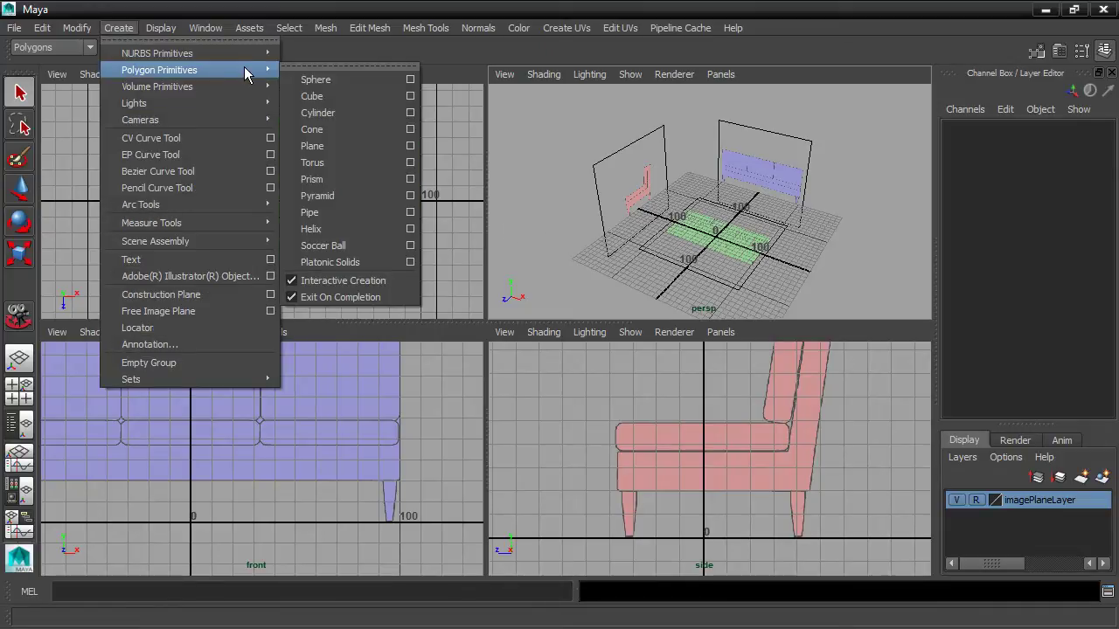
{"action": "left_click", "coordinate": [348, 95]}
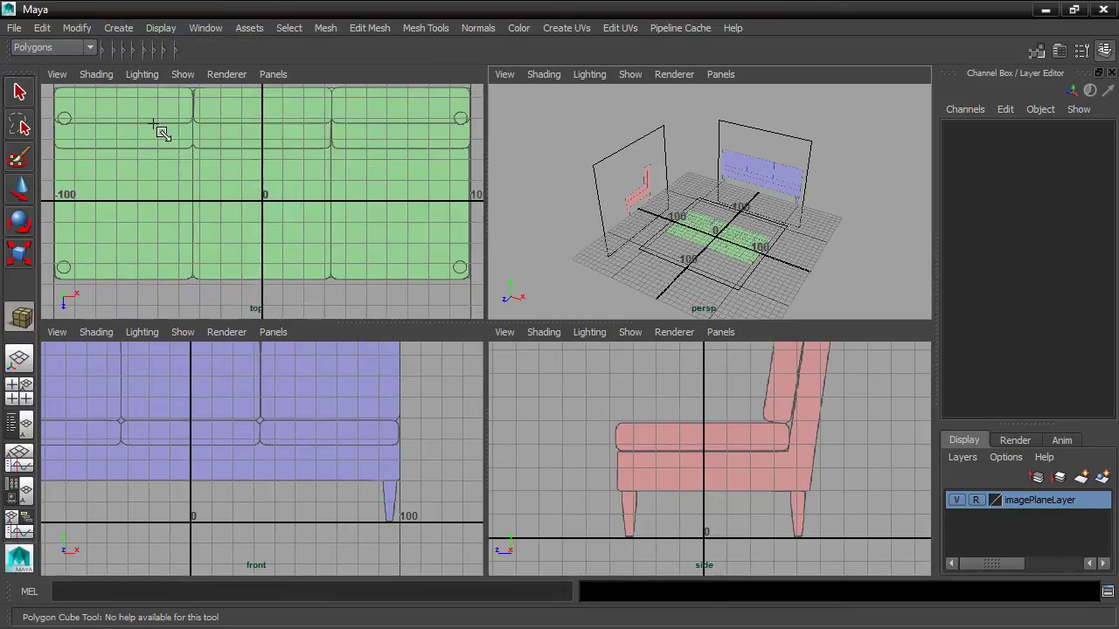
{"action": "right_click_drag", "start_coordinate": [189, 130], "coordinate": [158, 155], "text": "alt"}
{"action": "middle_click_drag", "start_coordinate": [157, 155], "coordinate": [145, 123], "text": "alt"}
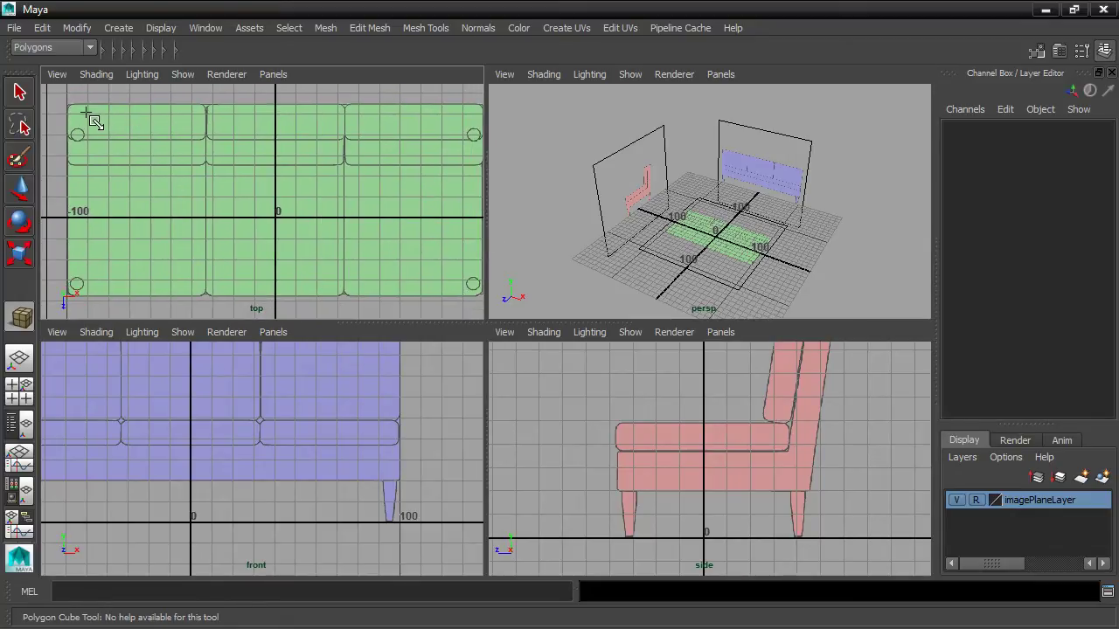
{"action": "left_click_drag", "start_coordinate": [70, 96], "coordinate": [492, 304]}
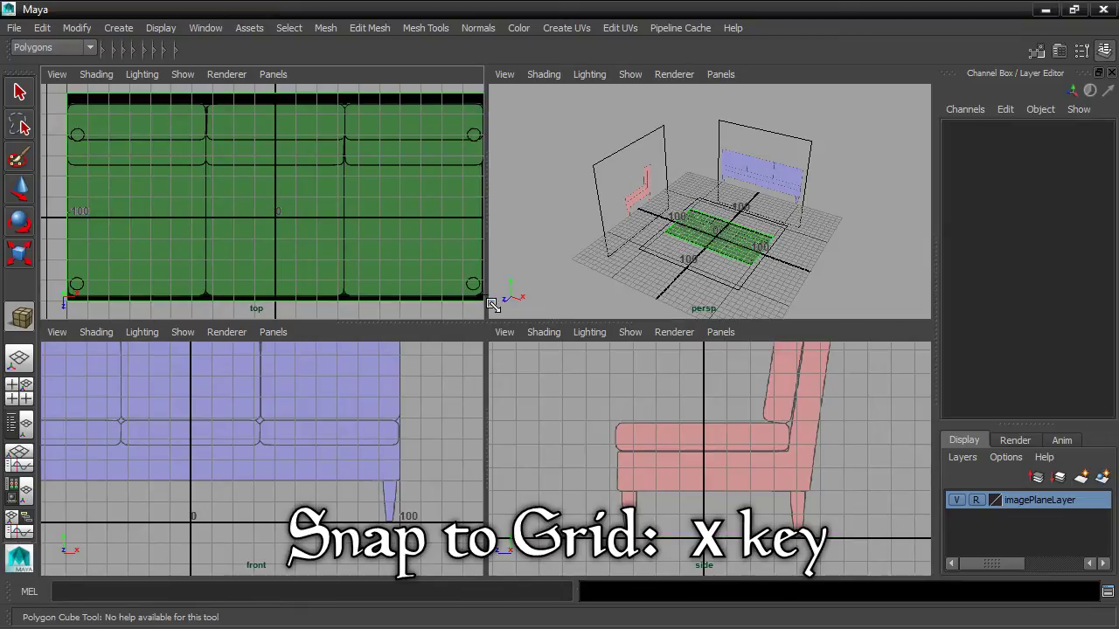
{"action": "left_click", "coordinate": [739, 232]}
{"action": "left_click_drag", "start_coordinate": [740, 233], "coordinate": [738, 219]}
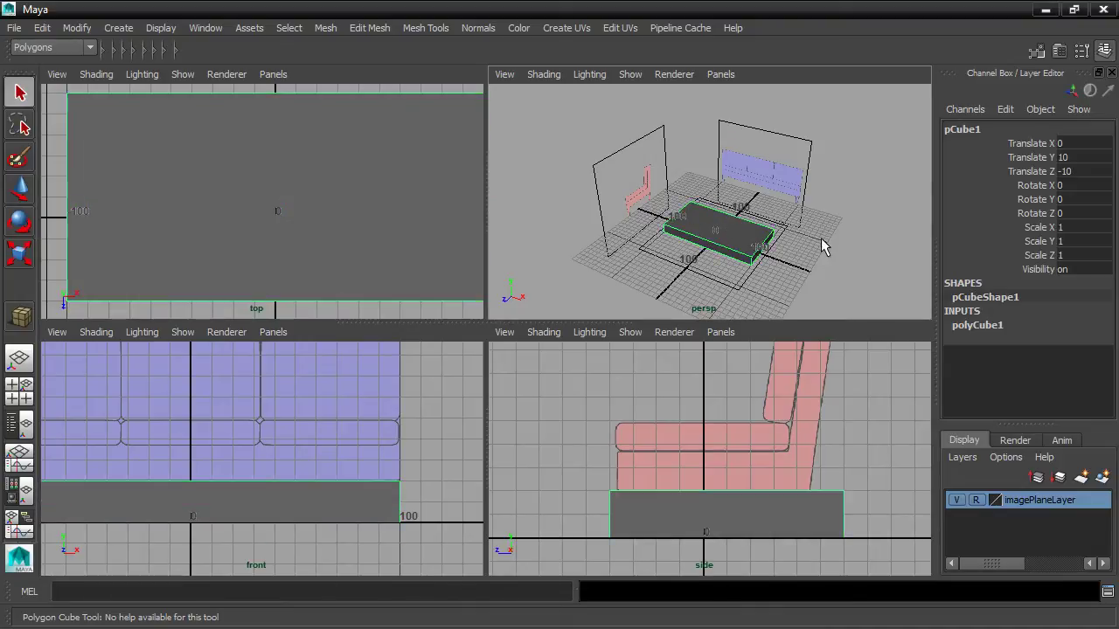
{"action": "key", "text": "q"}
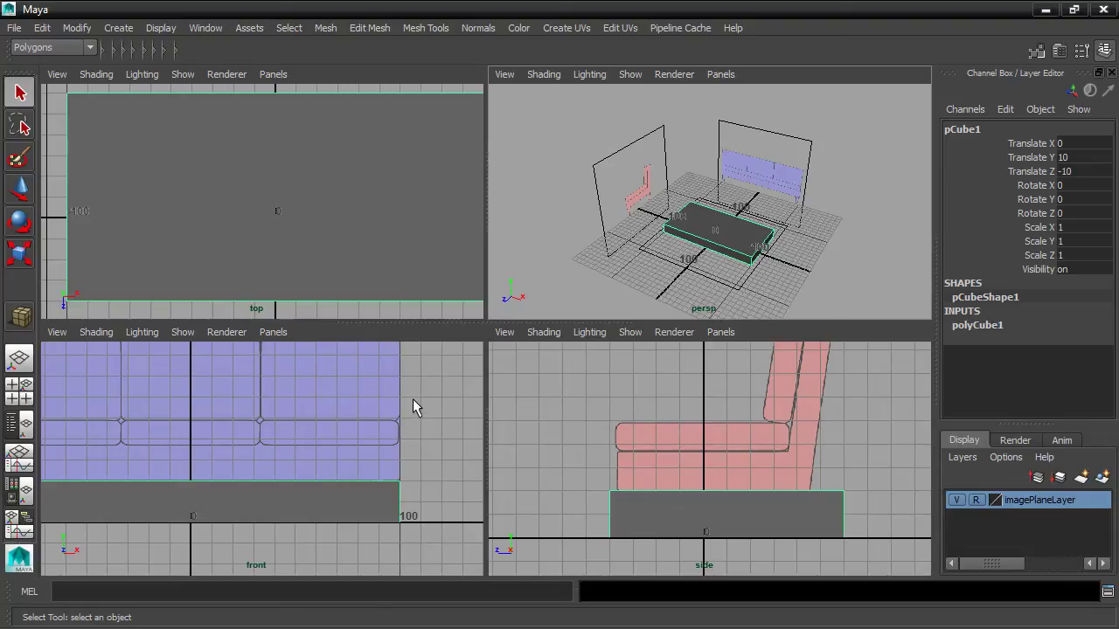
Deselect pCube1 to reveal the sofa references and zoom in on the box in perspective
{"action": "left_click", "coordinate": [411, 303]}
{"action": "key", "text": "4"}
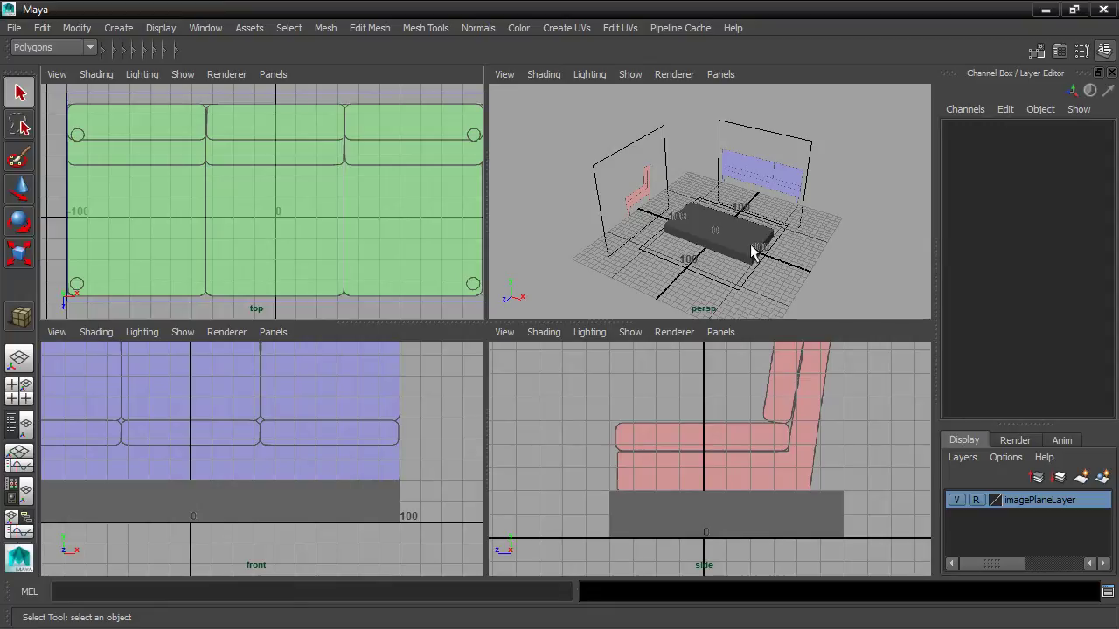
{"action": "scroll", "coordinate": [726, 245], "scroll_direction": "up", "scroll_amount": 10}
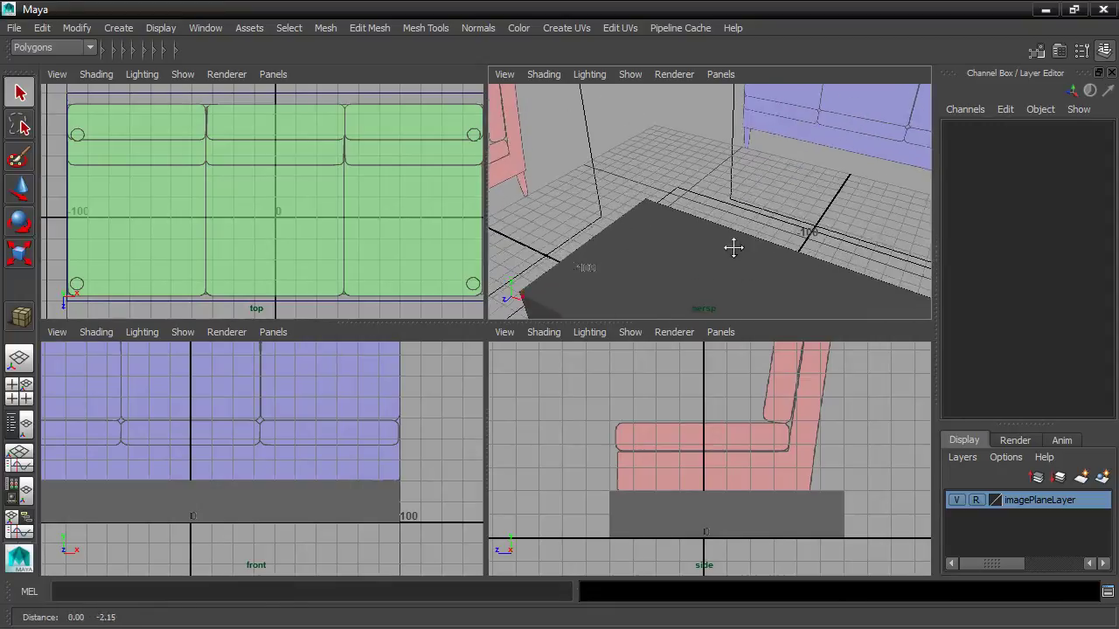
{"action": "scroll", "coordinate": [745, 188], "scroll_direction": "up", "scroll_amount": 4}
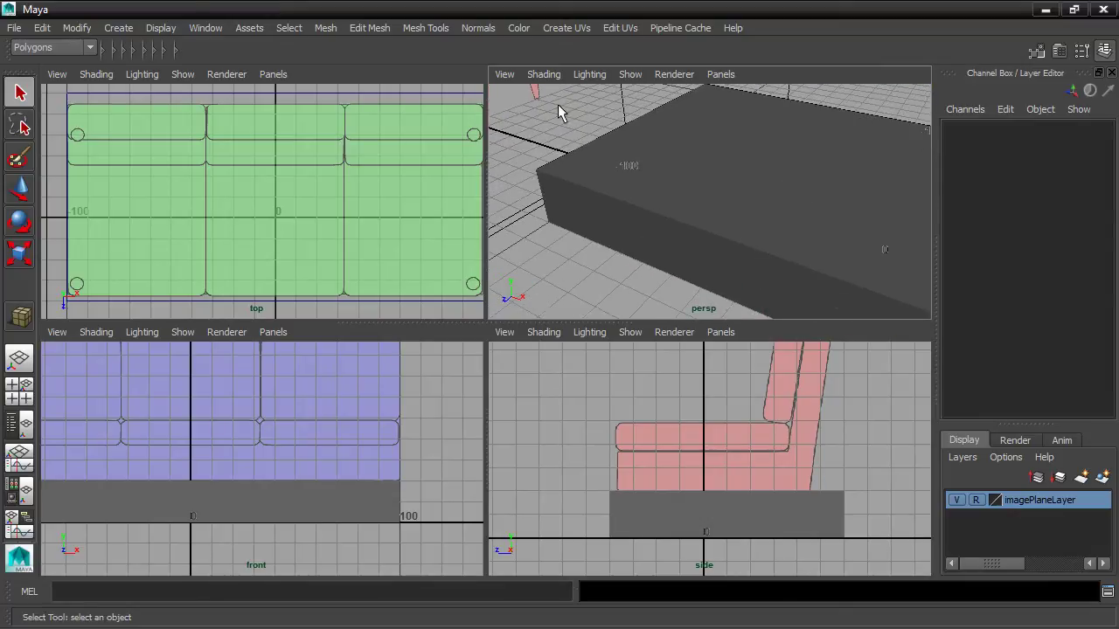
Turn on Wireframe on Shaded in the perspective and side views, and X-Ray in the side view
{"action": "left_click", "coordinate": [543, 75]}
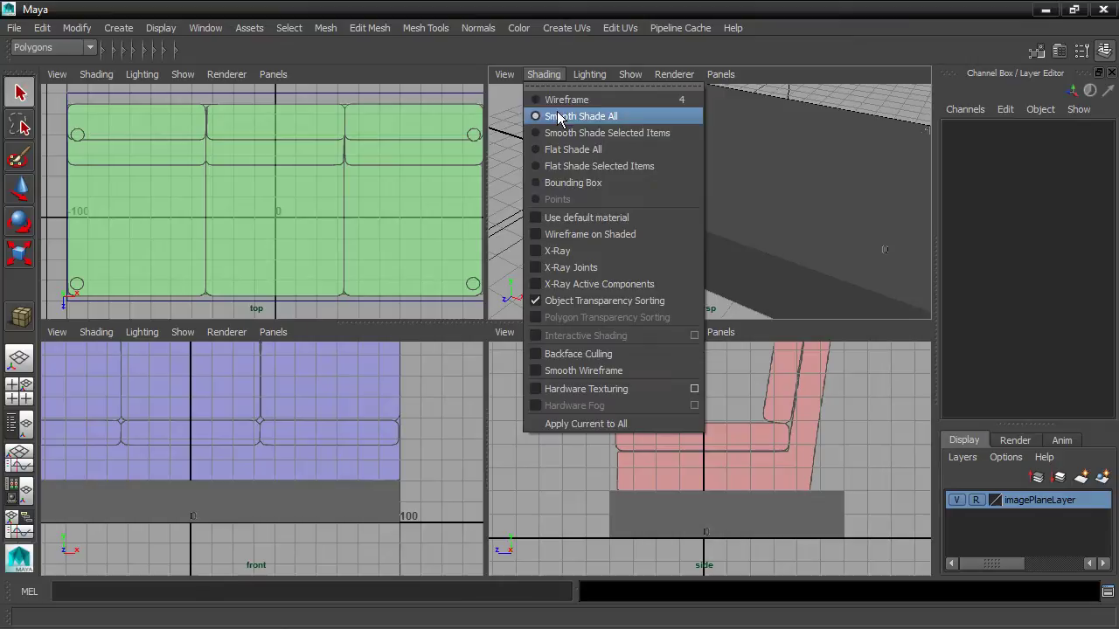
{"action": "left_click", "coordinate": [647, 233]}
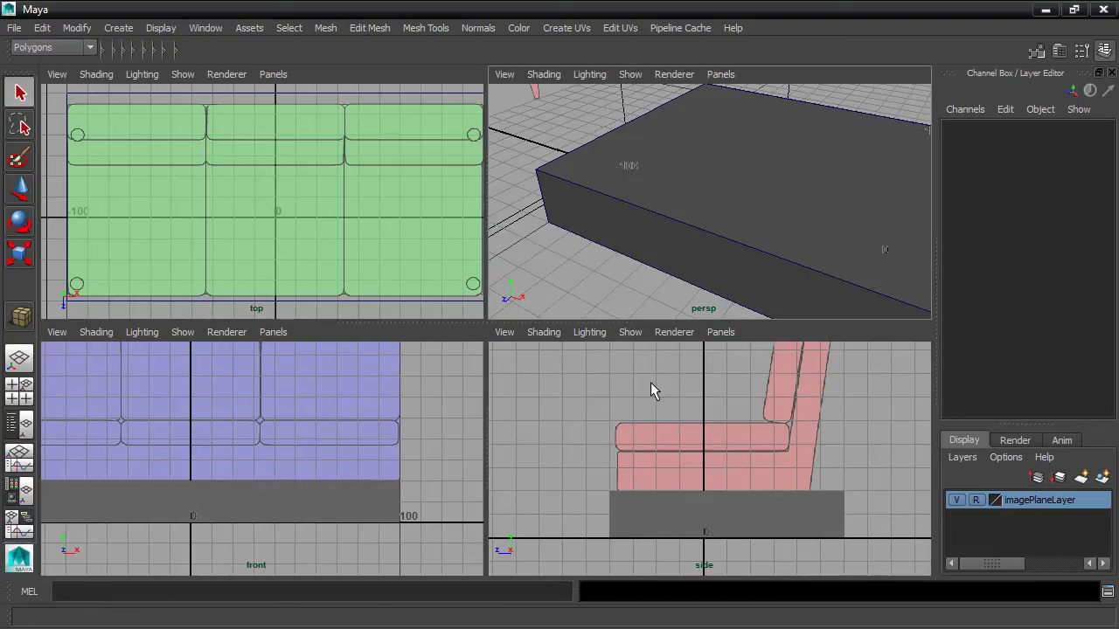
{"action": "left_click", "coordinate": [547, 332]}
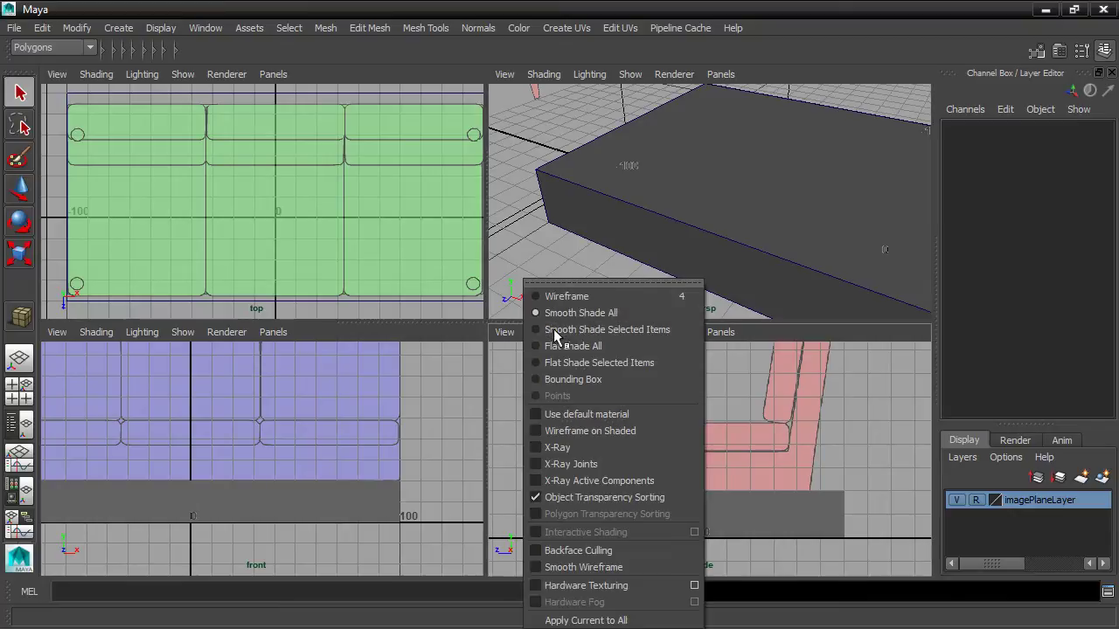
{"action": "left_click", "coordinate": [601, 447]}
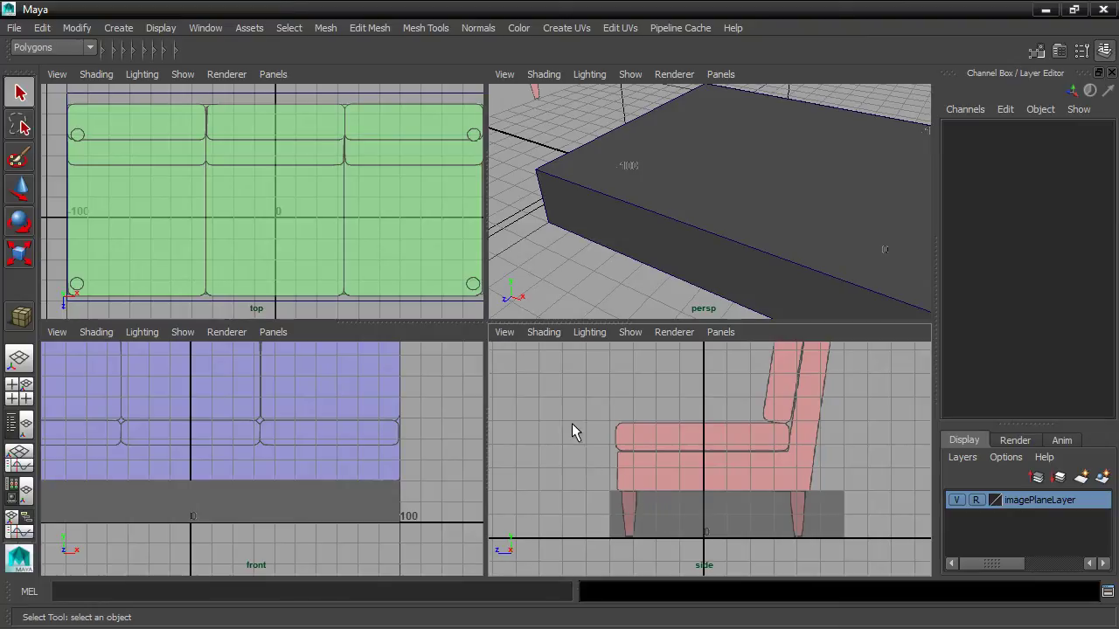
{"action": "left_click", "coordinate": [546, 332]}
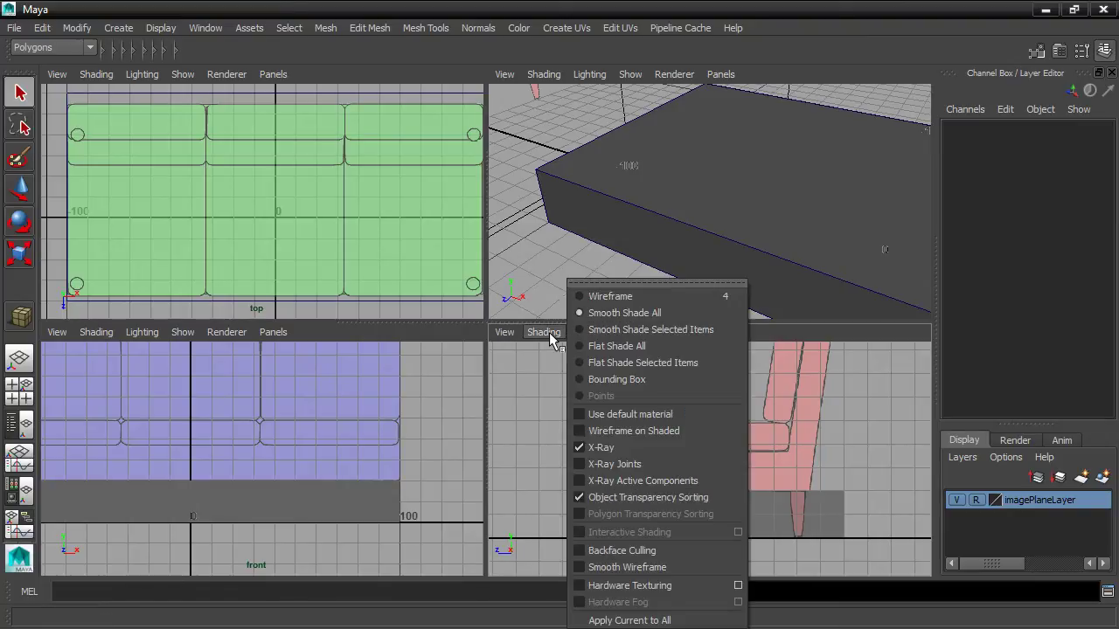
{"action": "left_click", "coordinate": [609, 430]}
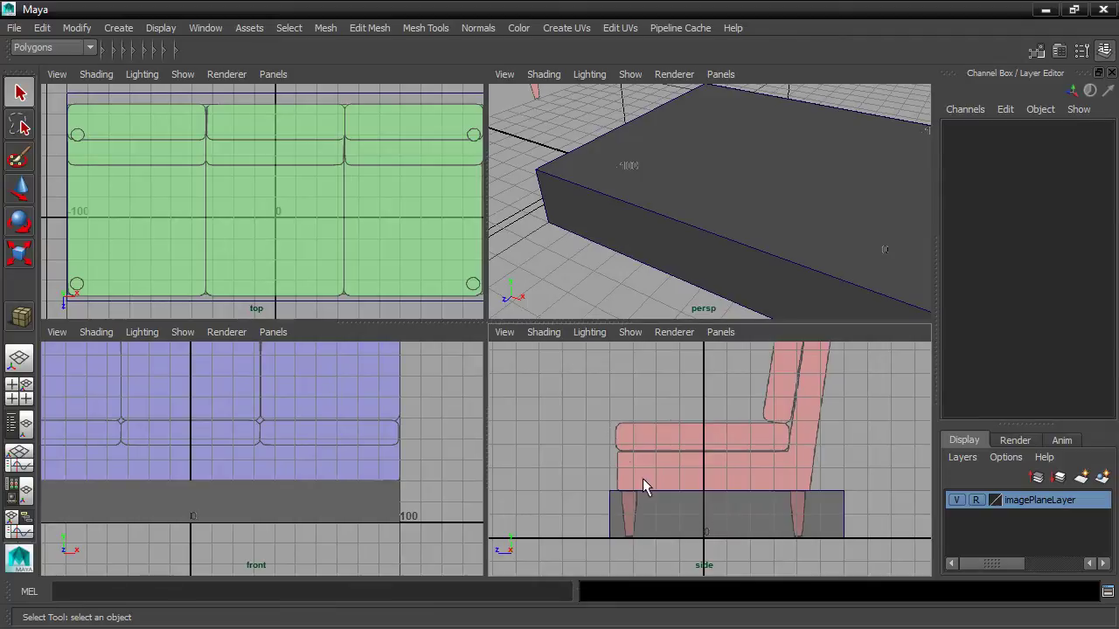
{"action": "left_click", "coordinate": [19, 188]}
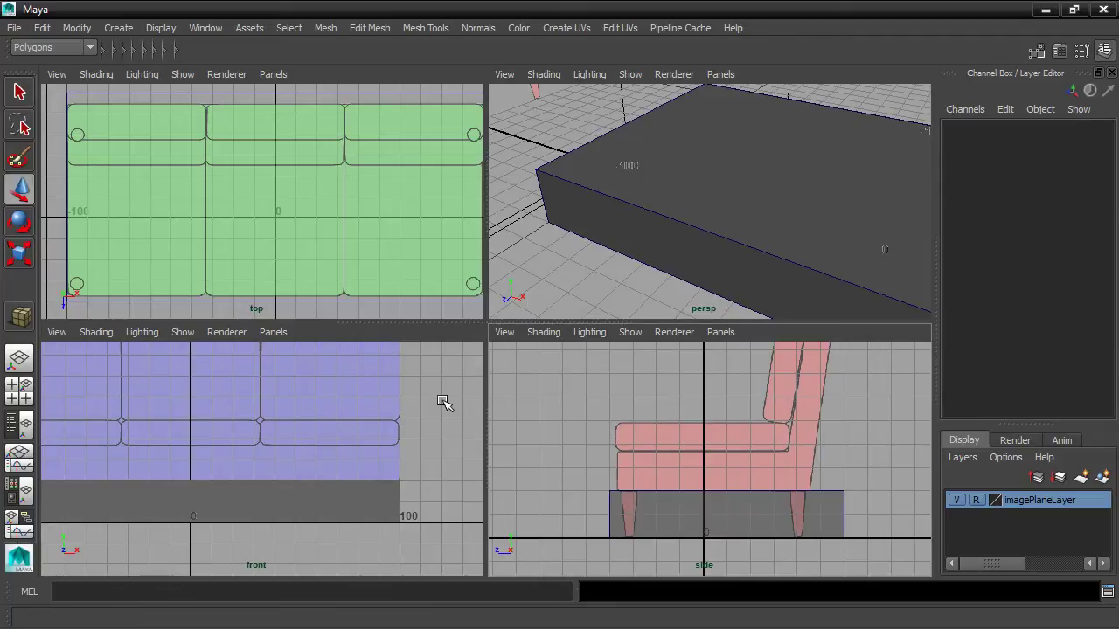
Lift pCube1 to Translate Y 29.014, just above the sofa legs
{"action": "left_click", "coordinate": [611, 516]}
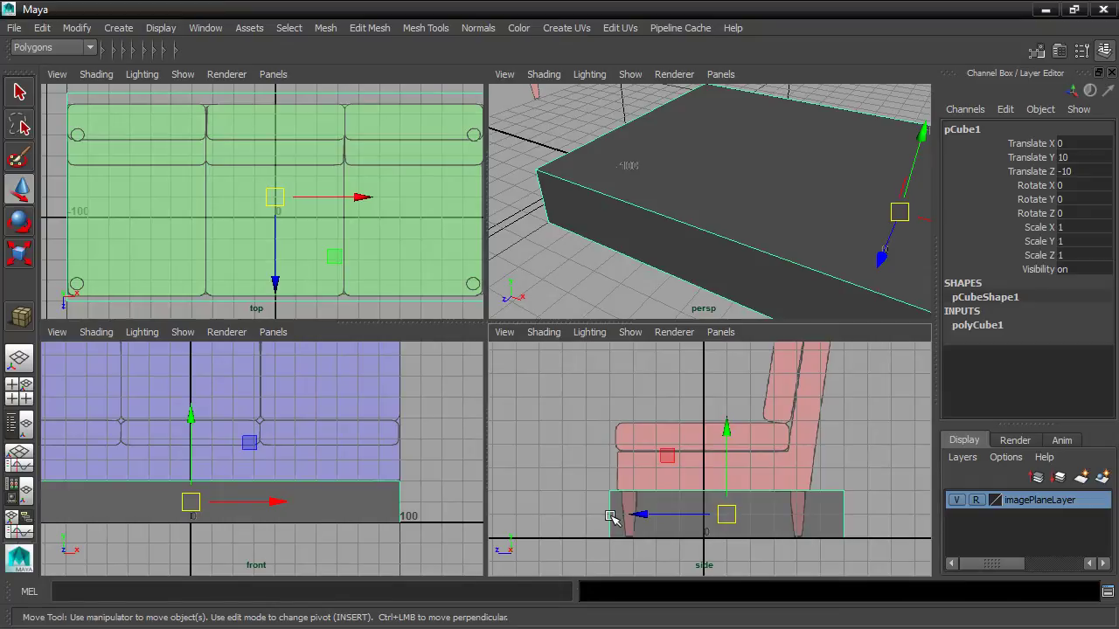
{"action": "left_click_drag", "start_coordinate": [726, 442], "coordinate": [726, 389]}
{"action": "scroll", "coordinate": [412, 432], "scroll_direction": "down", "scroll_amount": 4}
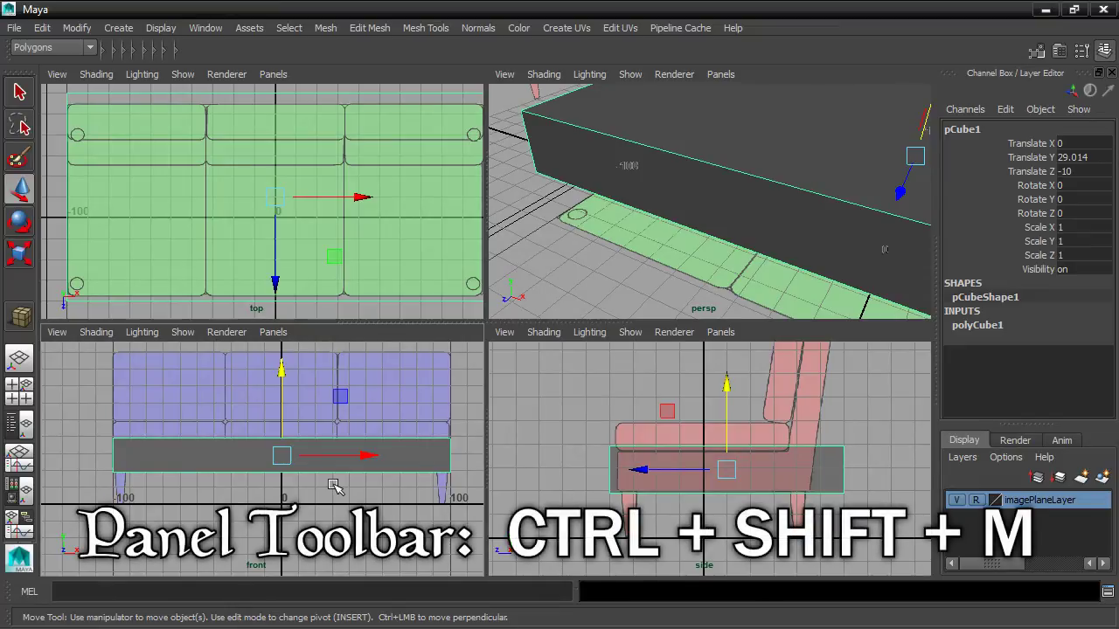
Show panel toolbars in all viewports and enable X-Ray in the front view
{"action": "key", "text": "ctrl+shift+m"}
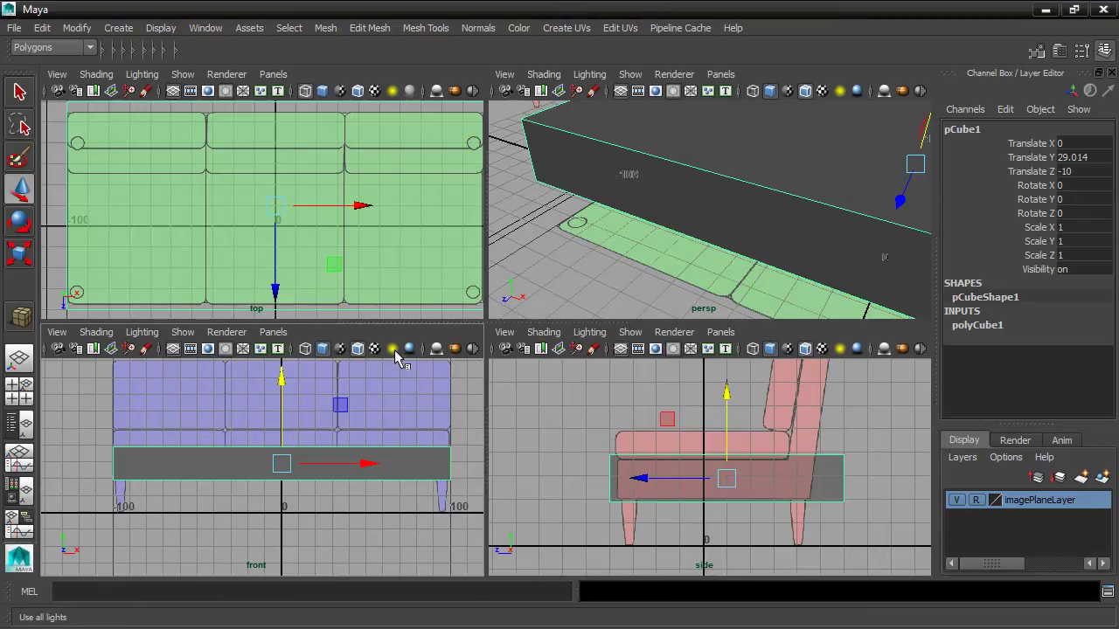
{"action": "left_click", "coordinate": [49, 349]}
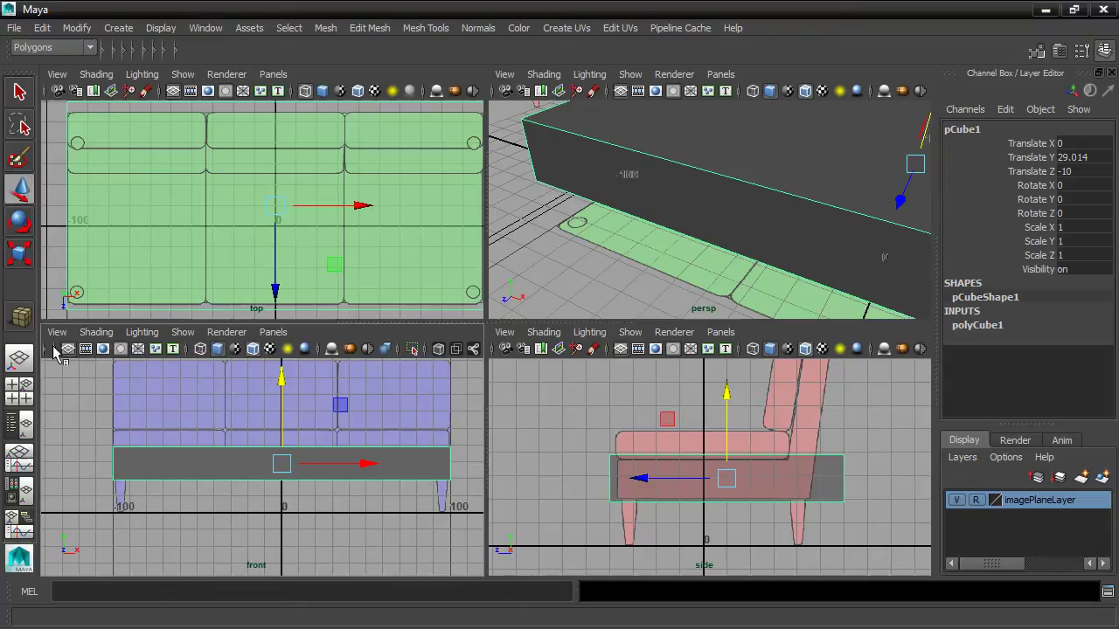
{"action": "left_click", "coordinate": [56, 349]}
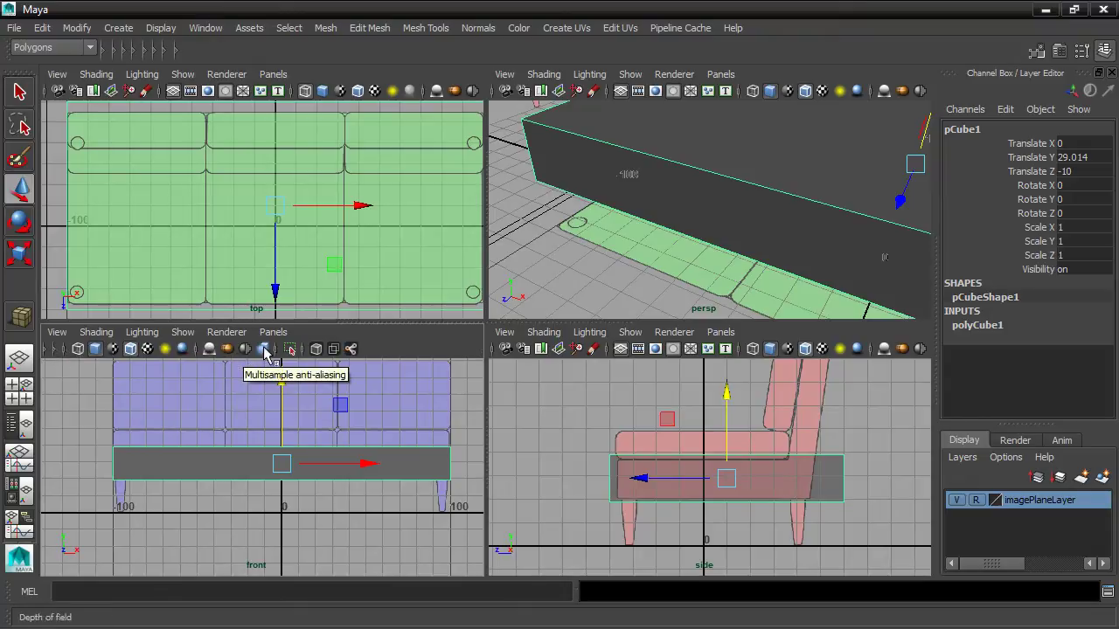
{"action": "left_click", "coordinate": [317, 349]}
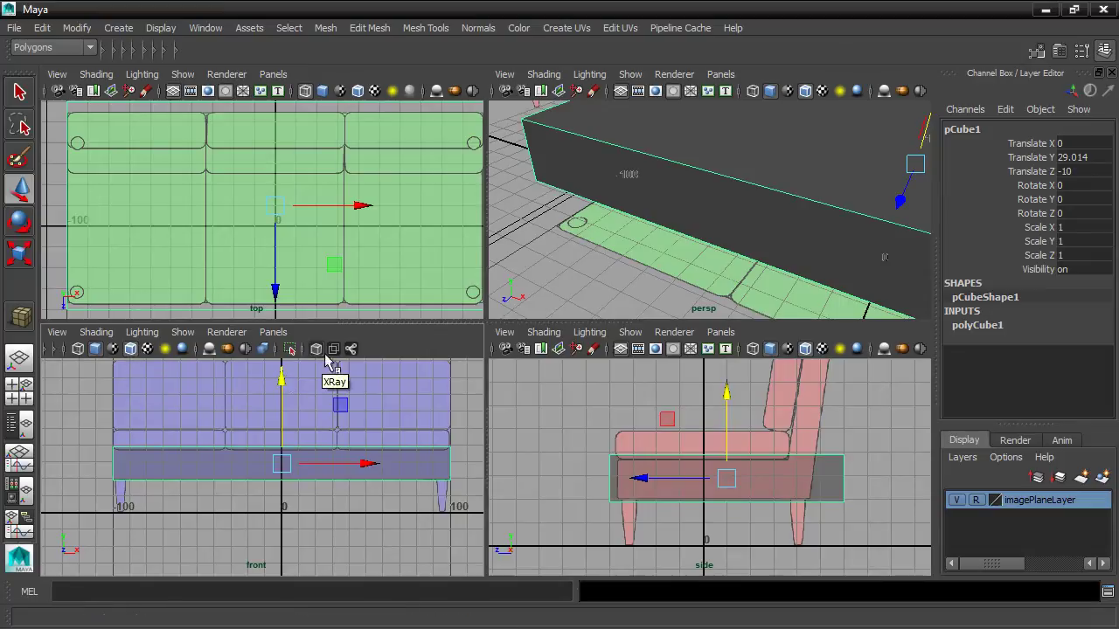
Set the seat block's Height to 16 in the Channel Box
{"action": "left_click_drag", "start_coordinate": [277, 386], "coordinate": [278, 363]}
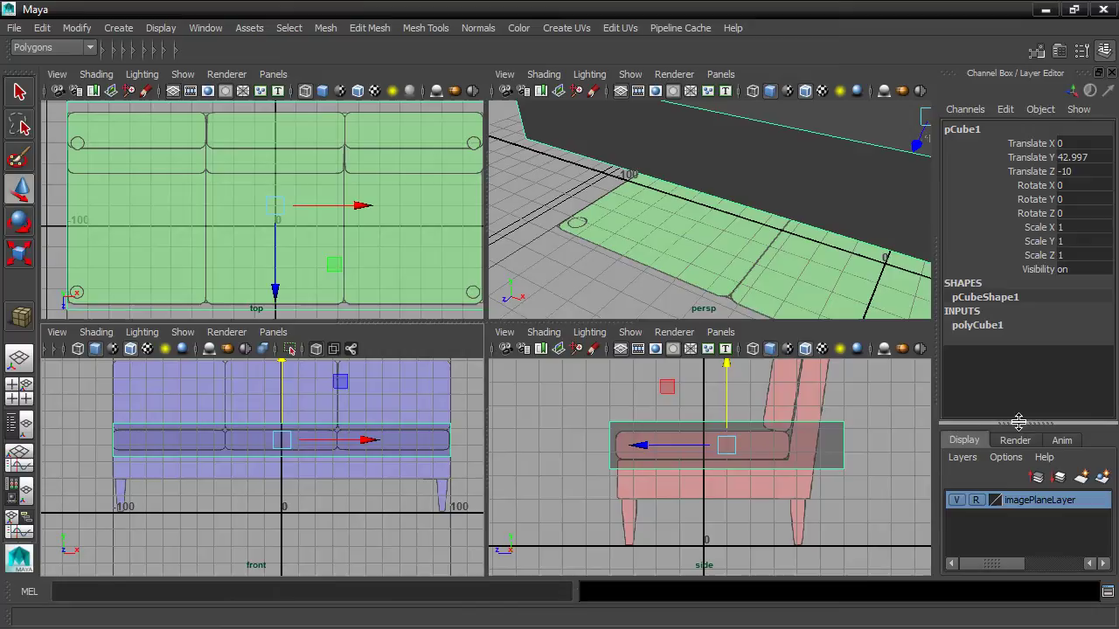
{"action": "left_click_drag", "start_coordinate": [1018, 422], "coordinate": [1019, 519]}
{"action": "left_click", "coordinate": [977, 326]}
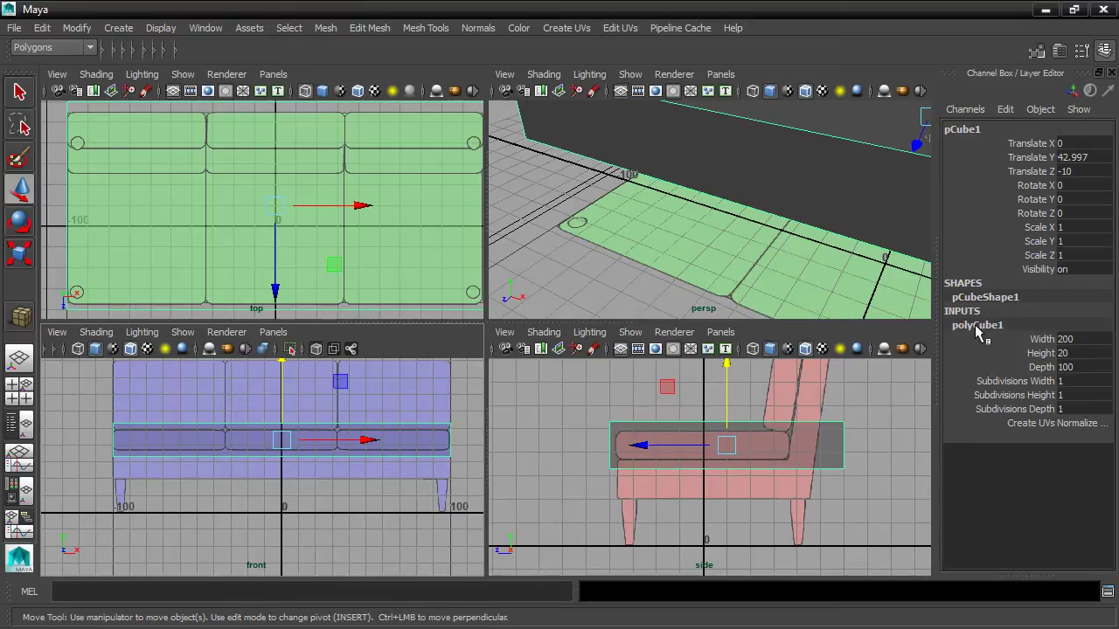
{"action": "left_click", "coordinate": [1038, 353]}
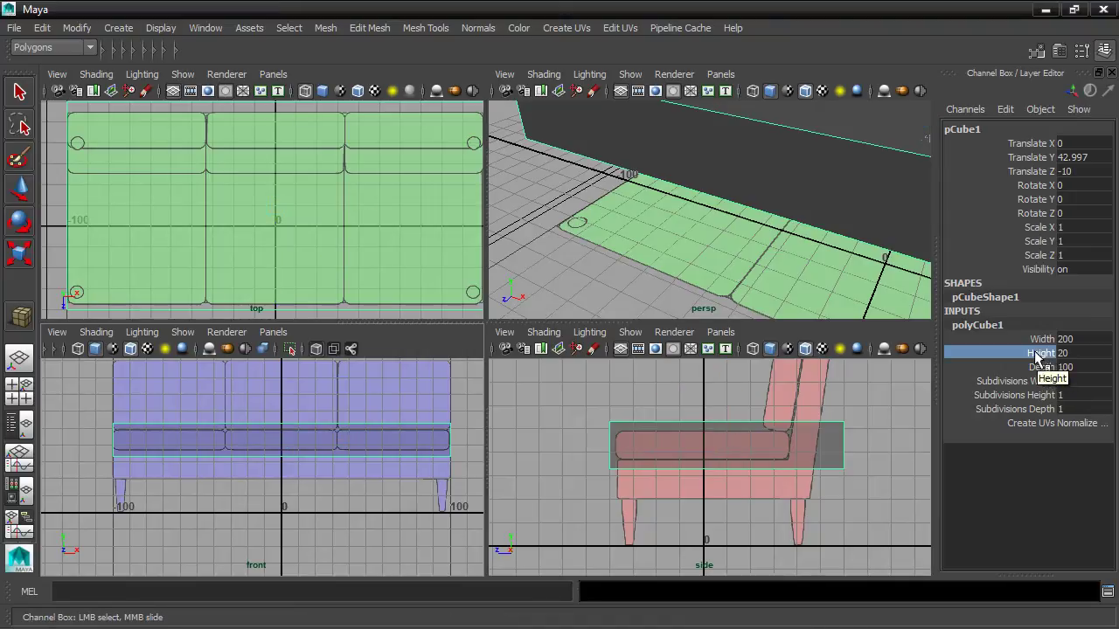
{"action": "key", "text": "ctrl+z"}
{"action": "key", "text": "ctrl+z"}
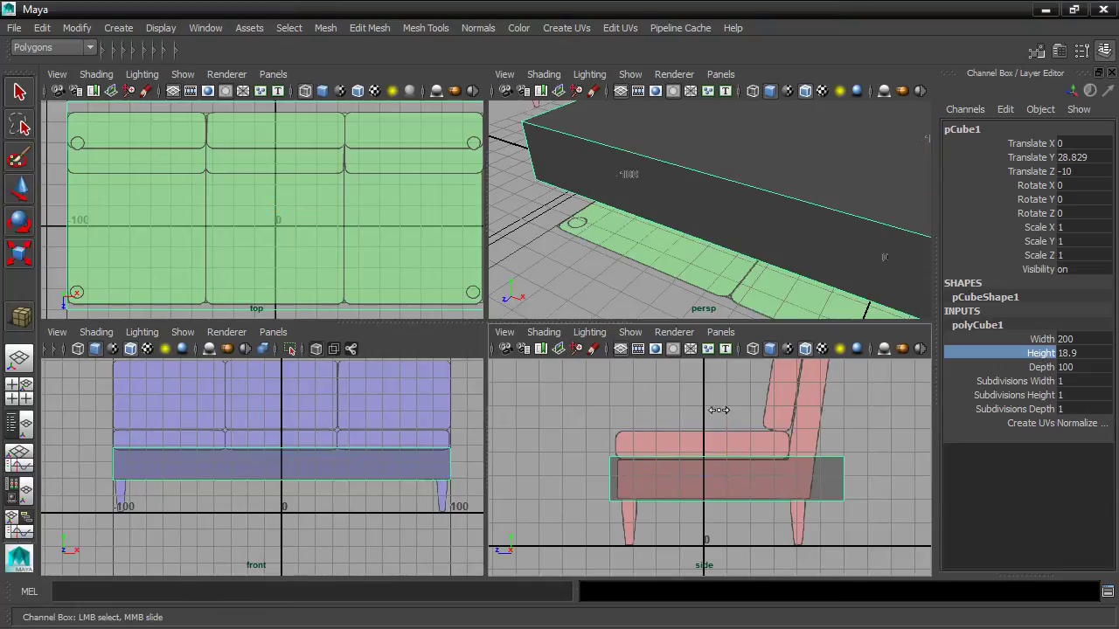
{"action": "mouse_move", "coordinate": [722, 413]}
{"action": "middle_mouse_down"}
{"action": "mouse_move", "coordinate": [692, 413]}
{"action": "mouse_move", "coordinate": [706, 411]}
{"action": "middle_mouse_up"}
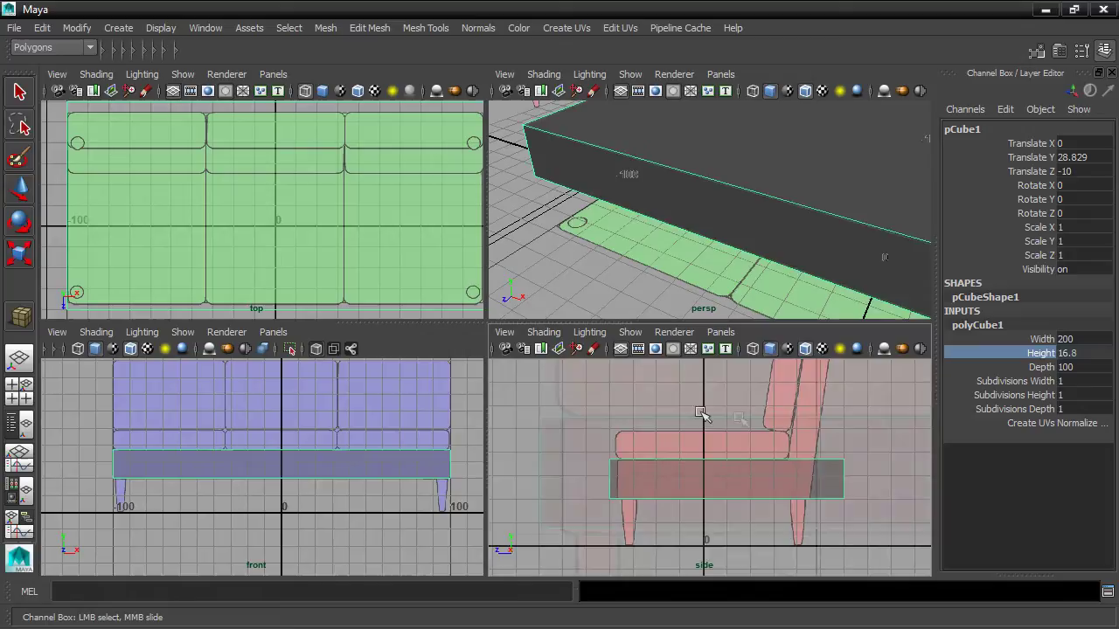
{"action": "right_click_drag", "start_coordinate": [706, 412], "coordinate": [812, 419], "text": "alt"}
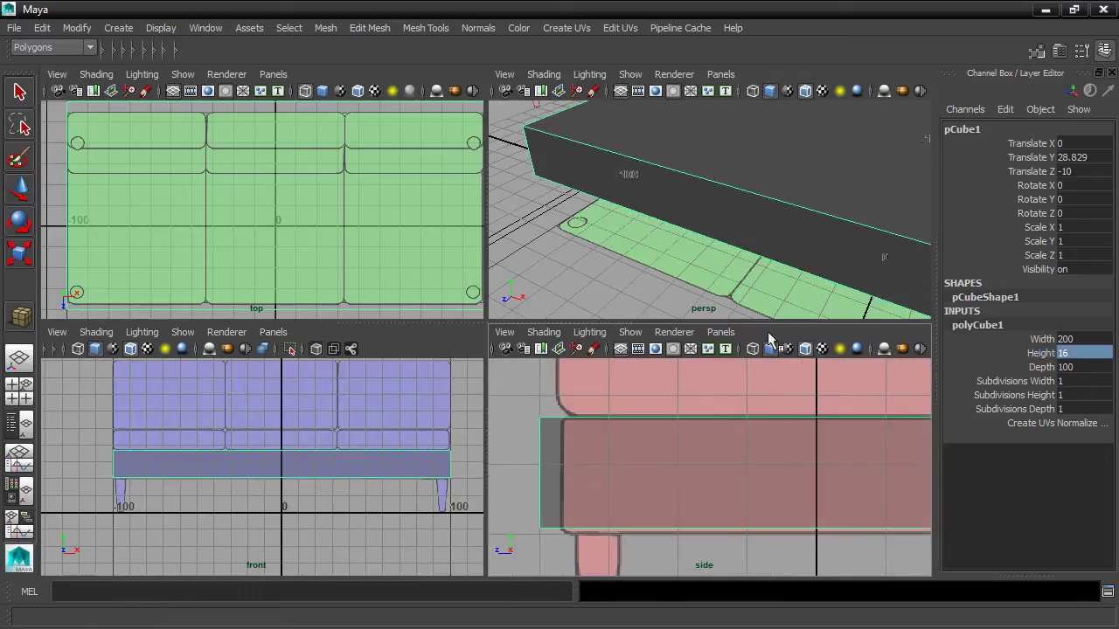
{"action": "scroll", "coordinate": [816, 452], "scroll_direction": "down", "scroll_amount": 5}
{"action": "scroll", "coordinate": [761, 445], "scroll_direction": "up", "scroll_amount": 6}
{"action": "scroll", "coordinate": [767, 432], "scroll_direction": "down", "scroll_amount": 2}
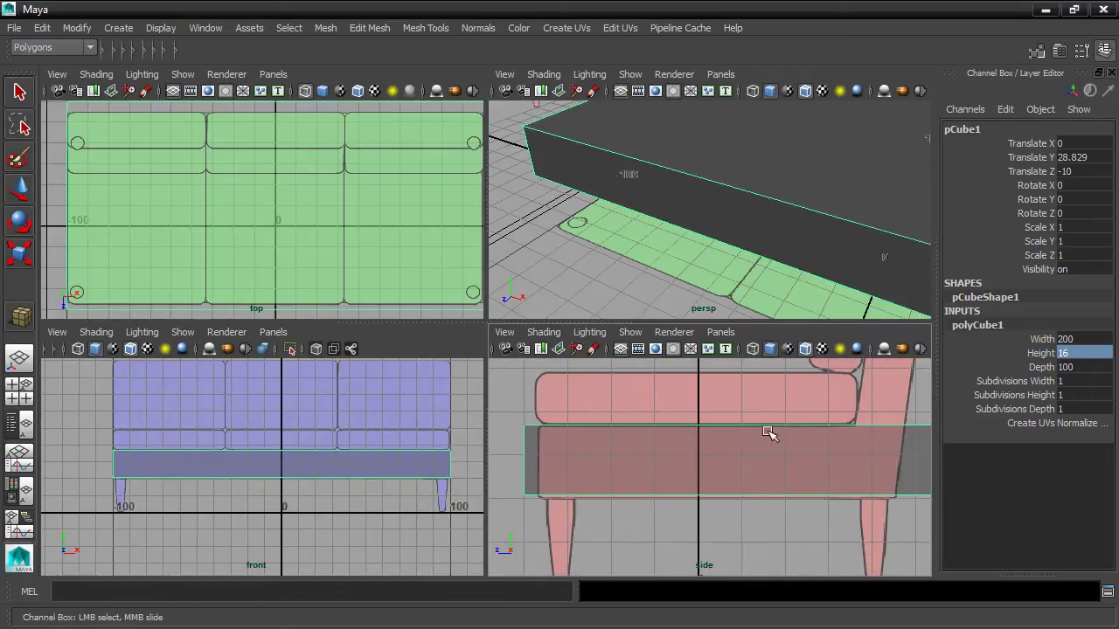
Shrink the seat block's Depth to 82.2
{"action": "left_click", "coordinate": [1024, 368]}
{"action": "middle_click_drag", "start_coordinate": [773, 381], "coordinate": [674, 395]}
{"action": "scroll", "coordinate": [682, 396], "scroll_direction": "down", "scroll_amount": 3}
{"action": "scroll", "coordinate": [629, 402], "scroll_direction": "up", "scroll_amount": 2}
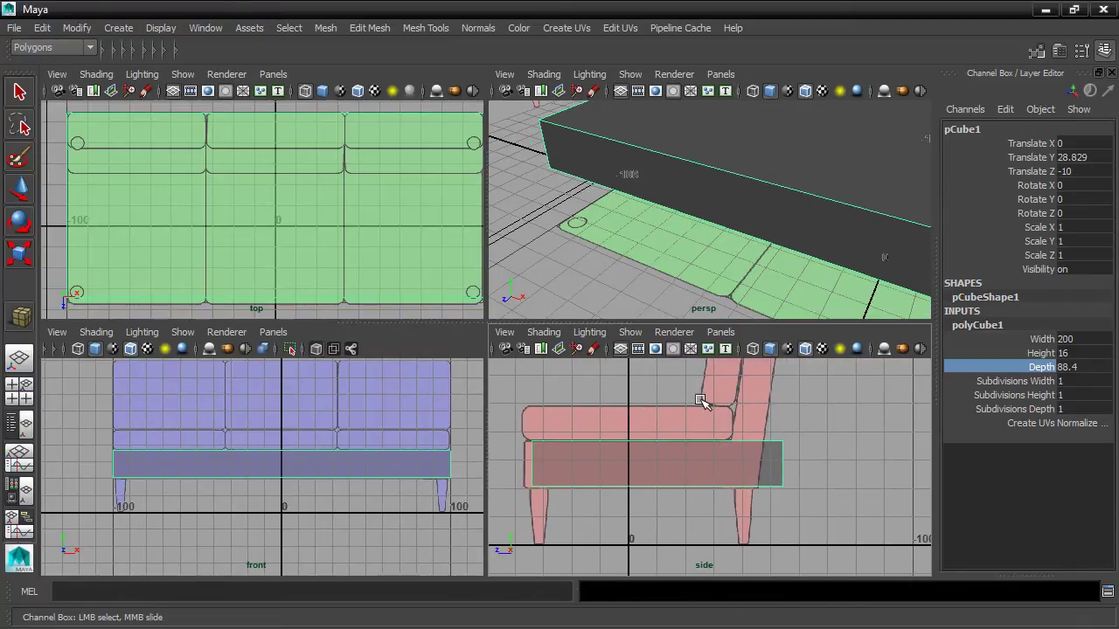
{"action": "key", "text": "w"}
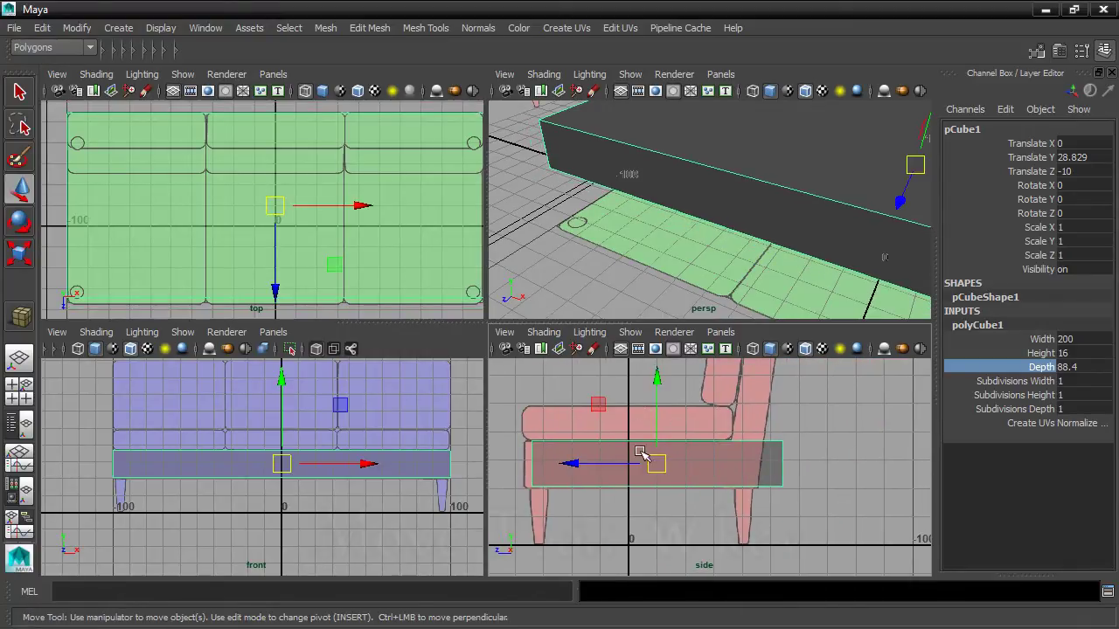
{"action": "left_click_drag", "start_coordinate": [612, 464], "coordinate": [601, 464]}
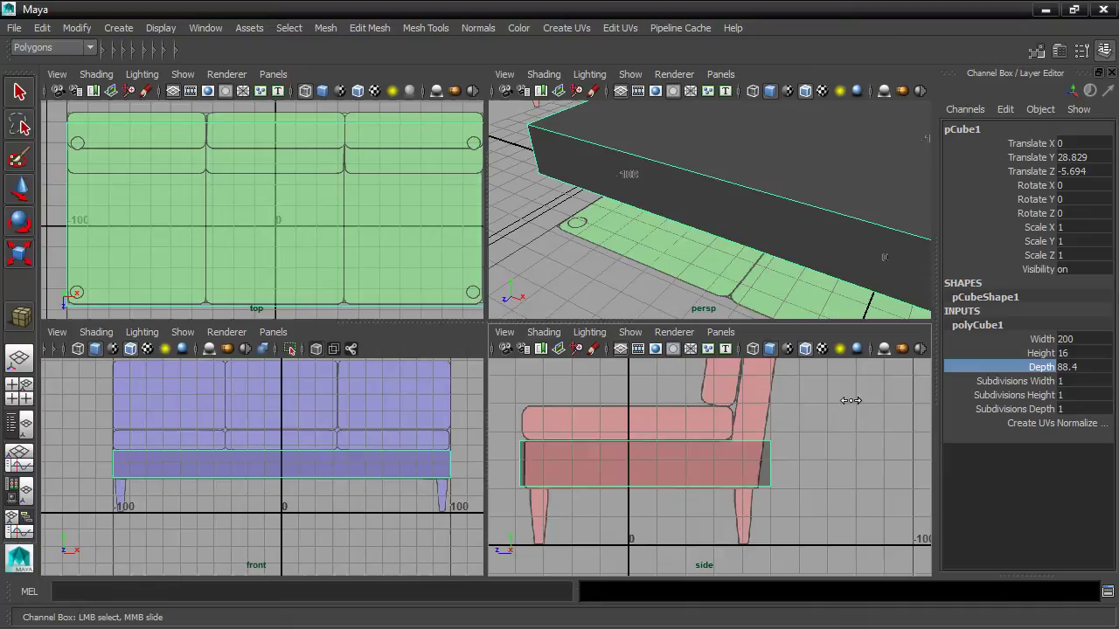
{"action": "middle_click_drag", "start_coordinate": [849, 403], "coordinate": [819, 405]}
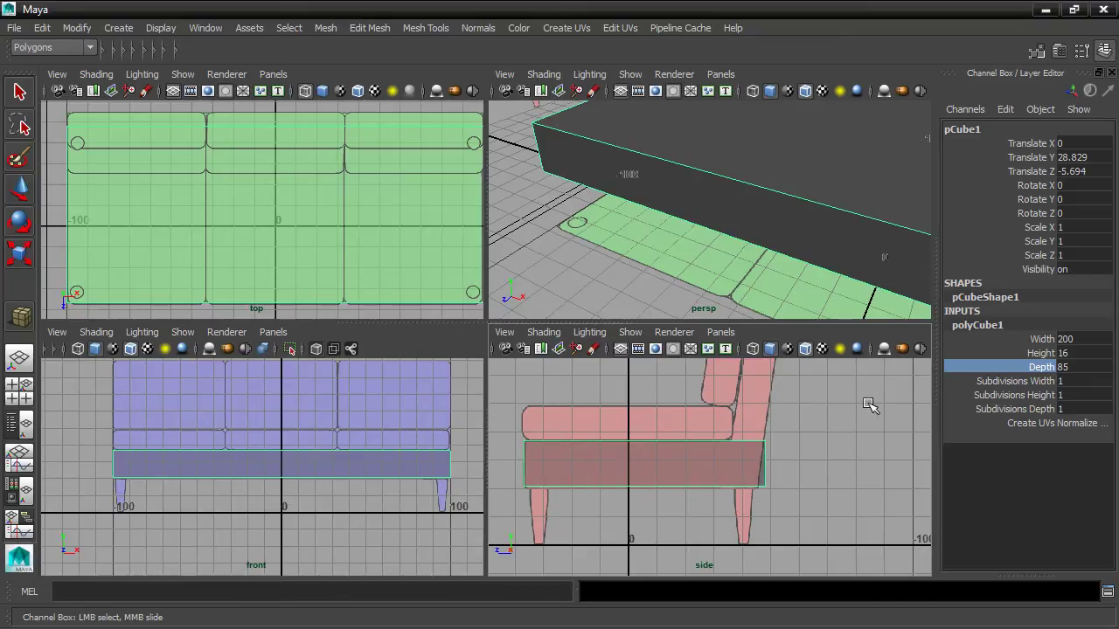
{"action": "middle_click_drag", "start_coordinate": [863, 403], "coordinate": [831, 406]}
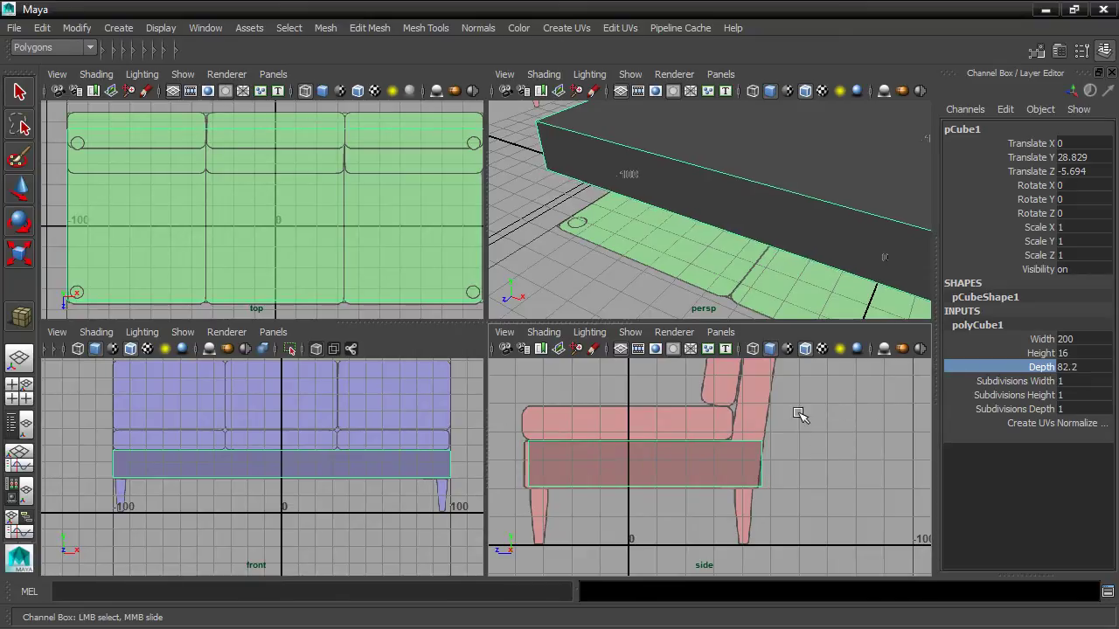
Move the seat block to Translate Z -4.156 to match the side-view seat
{"action": "key", "text": "w"}
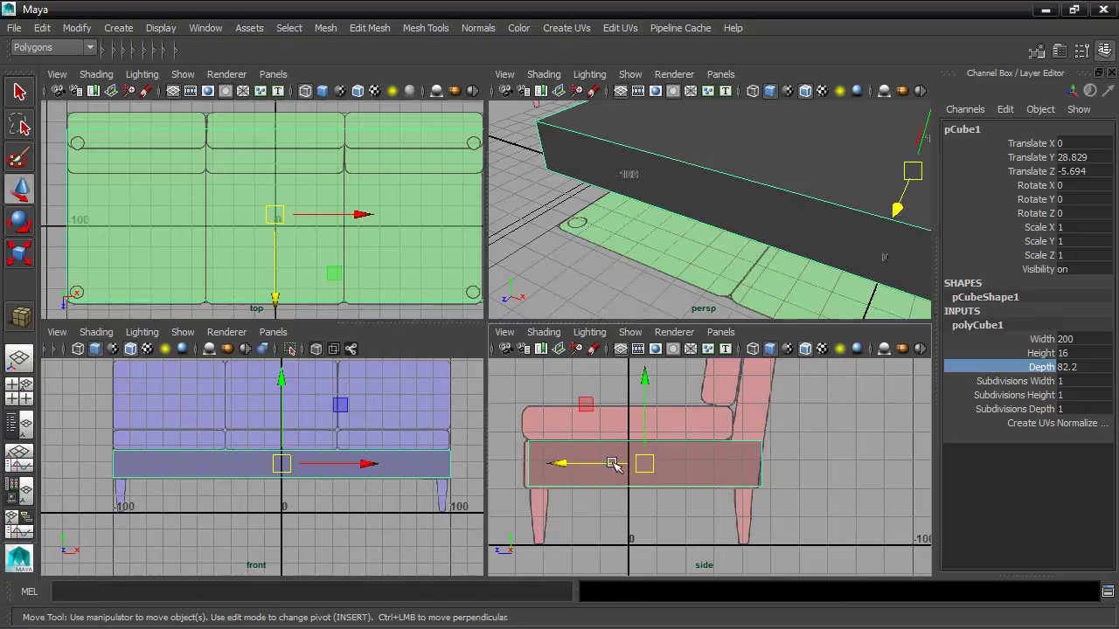
{"action": "left_click_drag", "start_coordinate": [613, 465], "coordinate": [609, 465]}
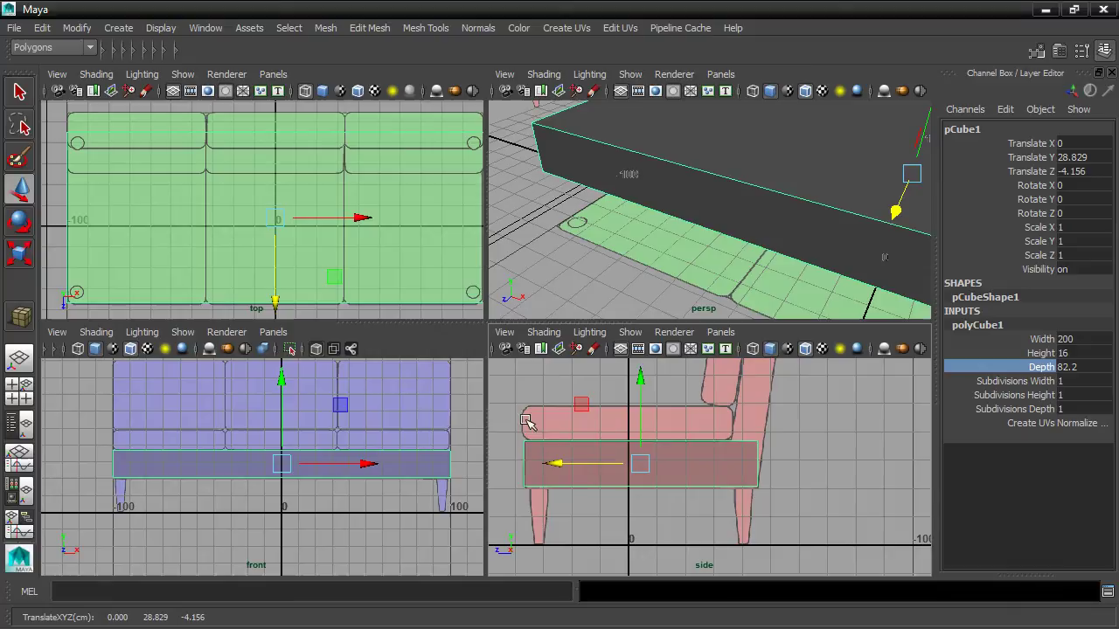
{"action": "scroll", "coordinate": [687, 280], "scroll_direction": "down", "scroll_amount": 3}
{"action": "mouse_move", "coordinate": [691, 262]}
{"action": "left_mouse_down", "text": "alt"}
{"action": "mouse_move", "coordinate": [709, 264]}
{"action": "mouse_move", "coordinate": [667, 267]}
{"action": "mouse_move", "coordinate": [674, 255]}
{"action": "left_mouse_up", "text": "alt"}
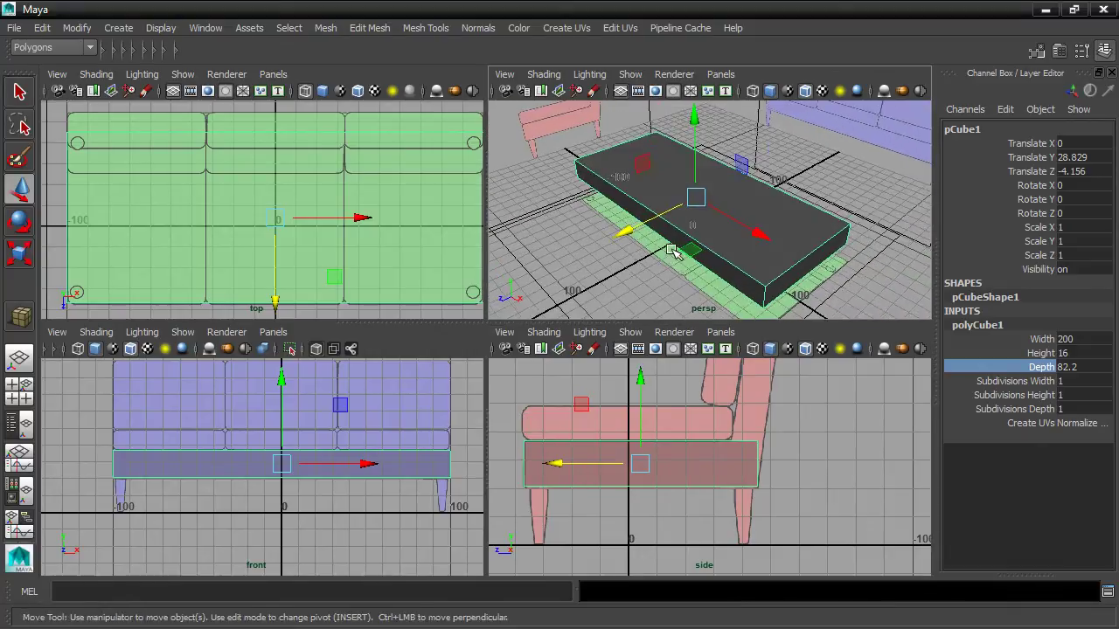
Rename the box sofaFrame and assign it a new Blinn material
{"action": "left_click", "coordinate": [992, 128]}
{"action": "type", "text": "sofa"}
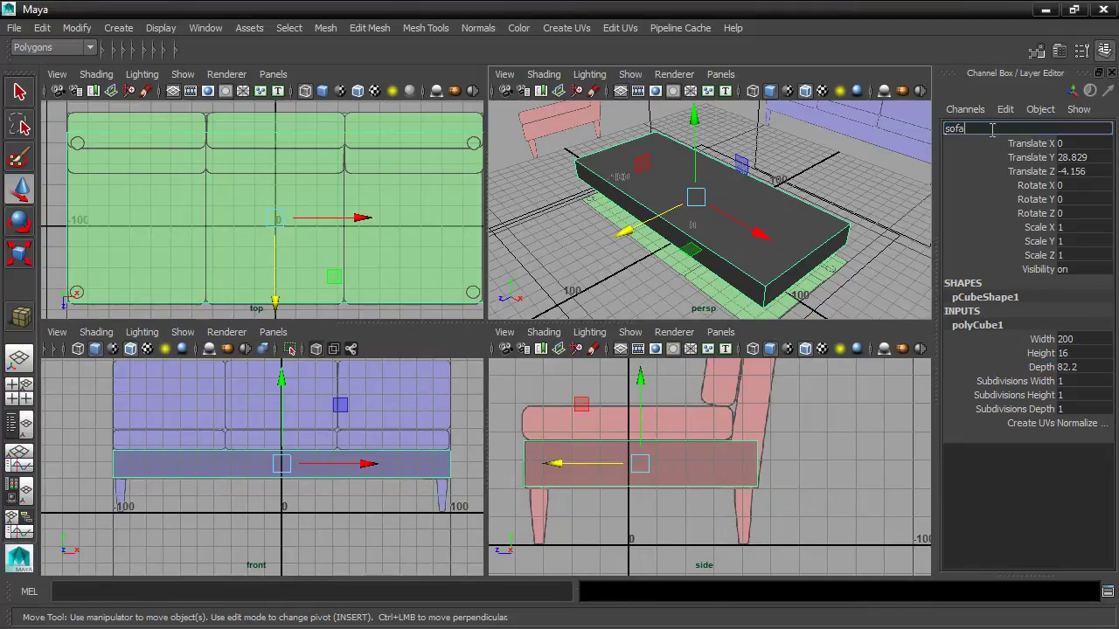
{"action": "type", "text": "Frame"}
{"action": "key", "text": "Return"}
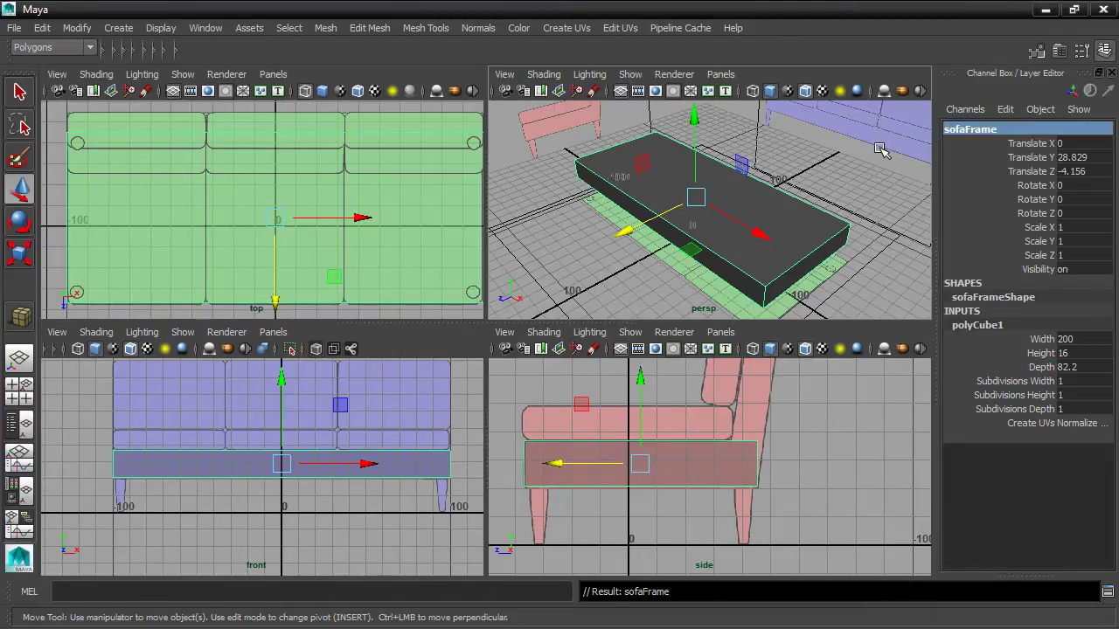
{"action": "right_click", "coordinate": [756, 203]}
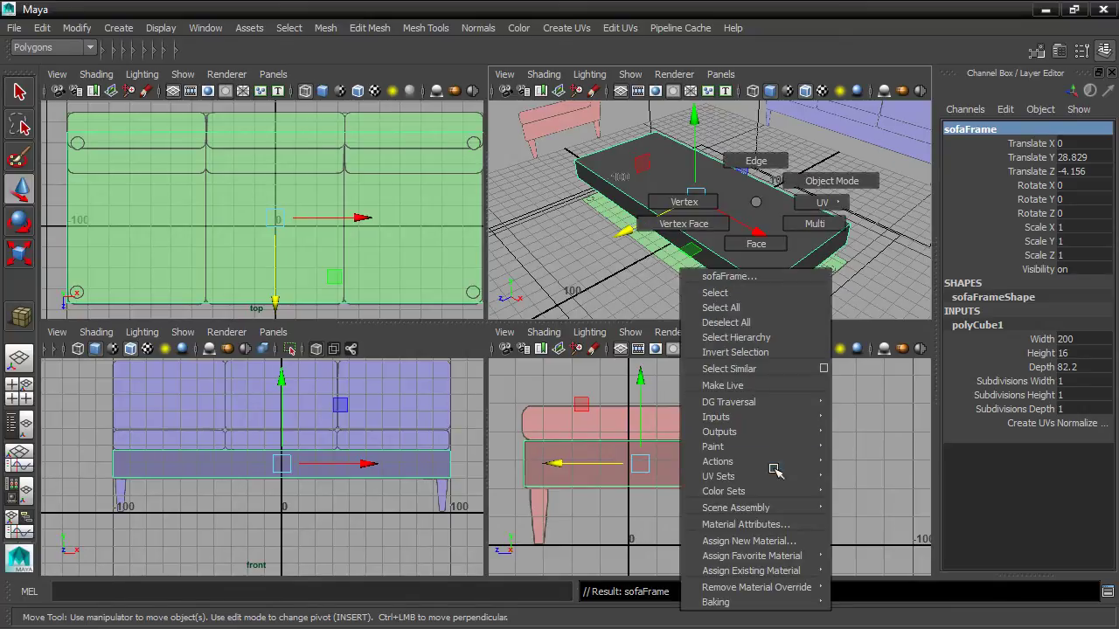
{"action": "left_click", "coordinate": [778, 541]}
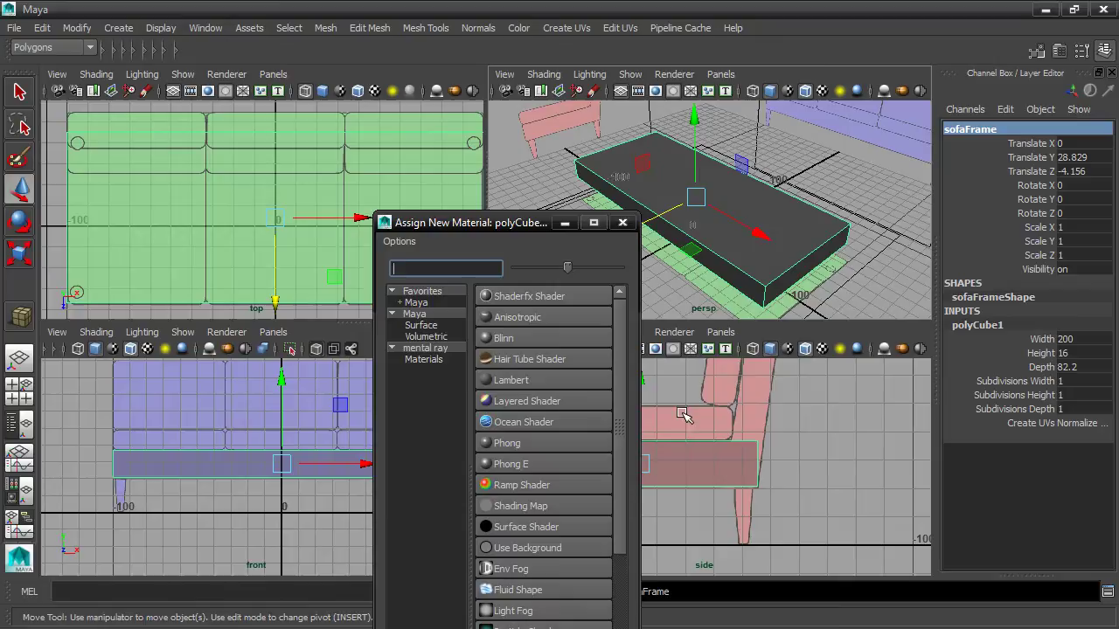
{"action": "left_click_drag", "start_coordinate": [537, 229], "coordinate": [663, 13]}
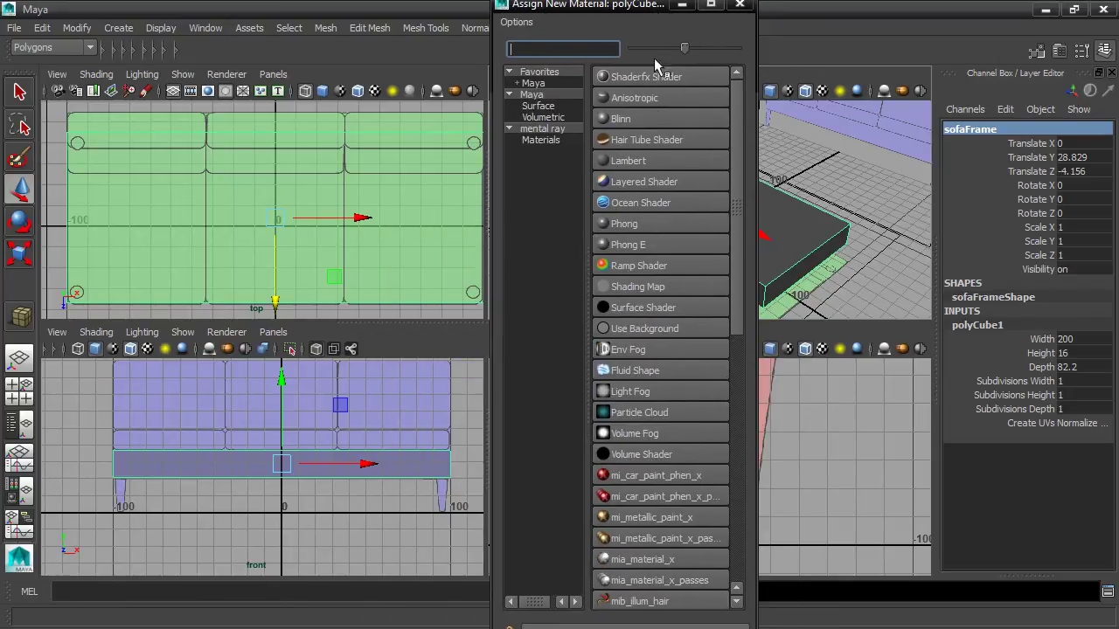
{"action": "left_click", "coordinate": [657, 117]}
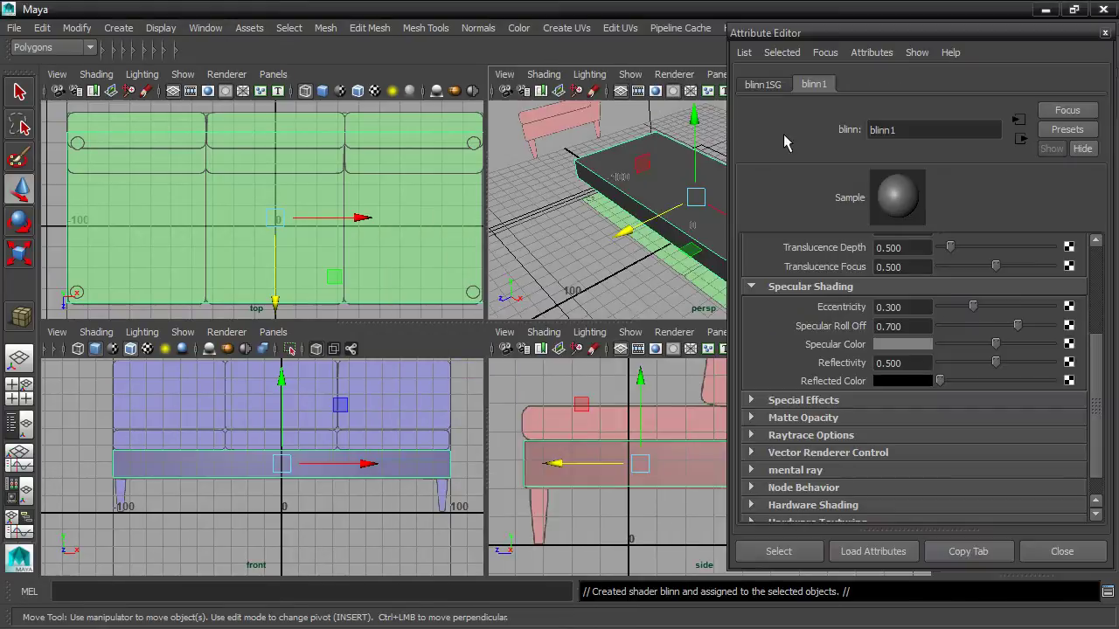
Name the Blinn sofaMaterial with raised Diffuse, white Specular Color and Reflectivity 0
{"action": "left_click", "coordinate": [925, 131]}
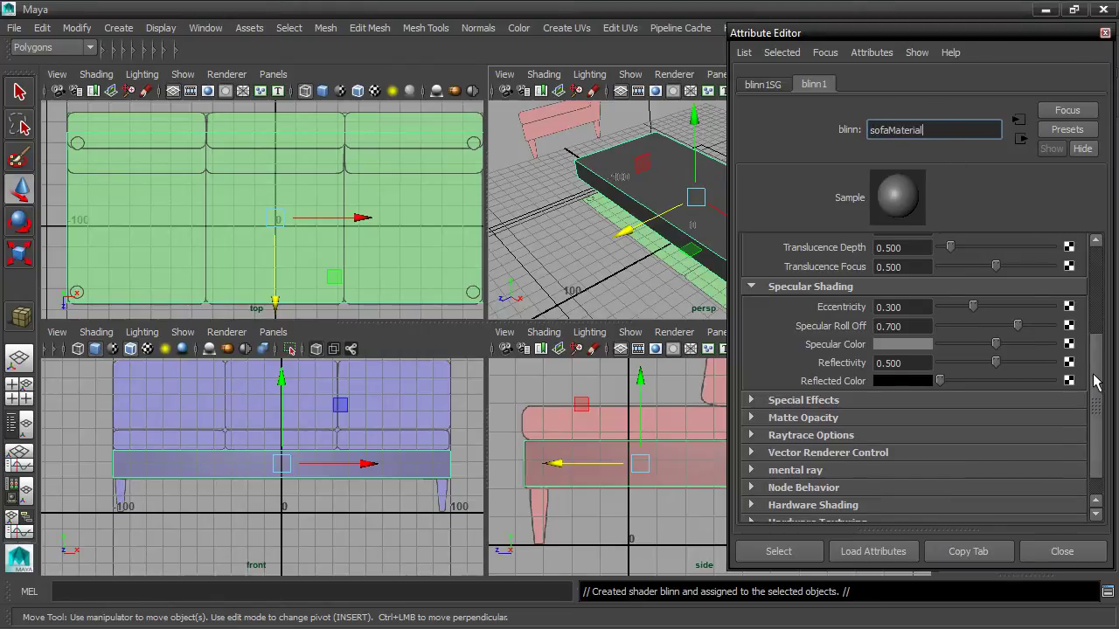
{"action": "left_click_drag", "start_coordinate": [1097, 382], "coordinate": [1096, 229]}
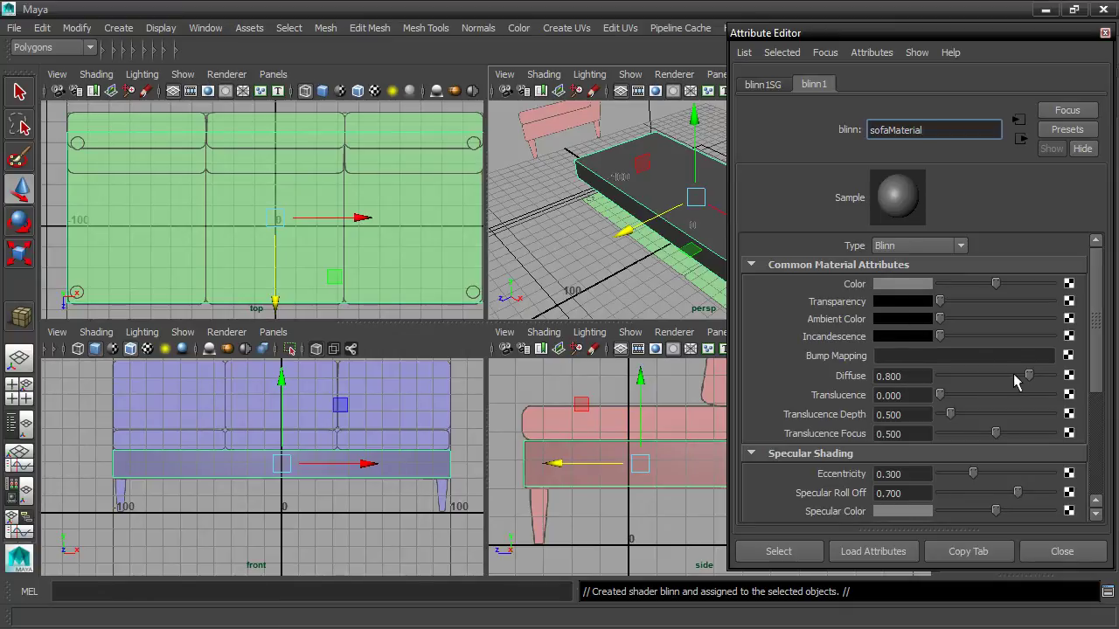
{"action": "left_click_drag", "start_coordinate": [1028, 378], "coordinate": [1049, 377]}
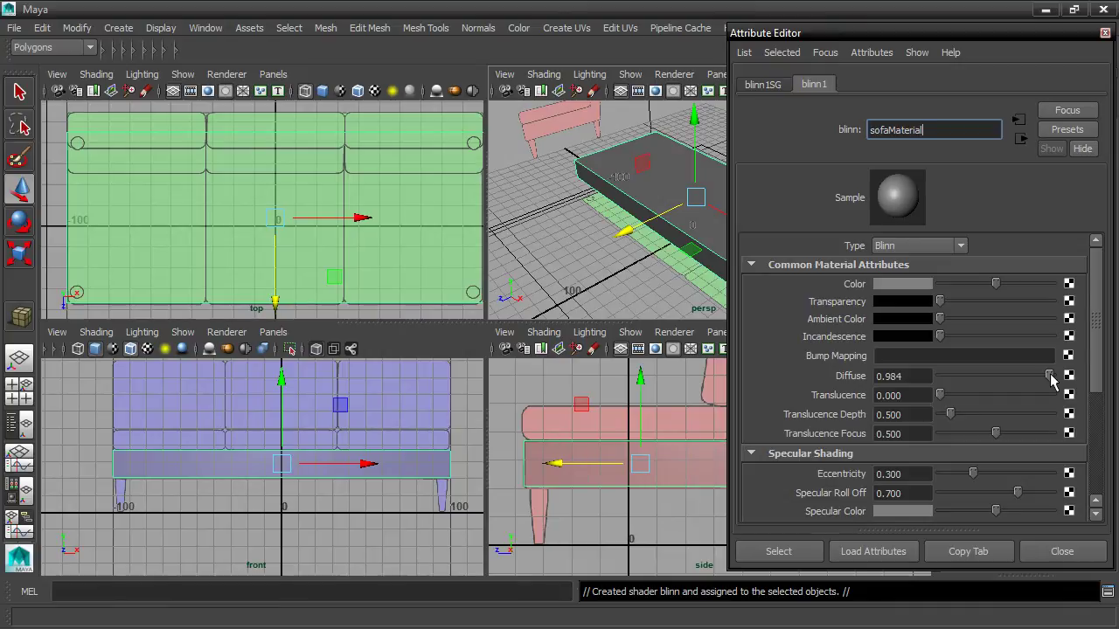
{"action": "left_click_drag", "start_coordinate": [1050, 373], "coordinate": [1051, 373]}
{"action": "left_click_drag", "start_coordinate": [1095, 330], "coordinate": [1087, 404]}
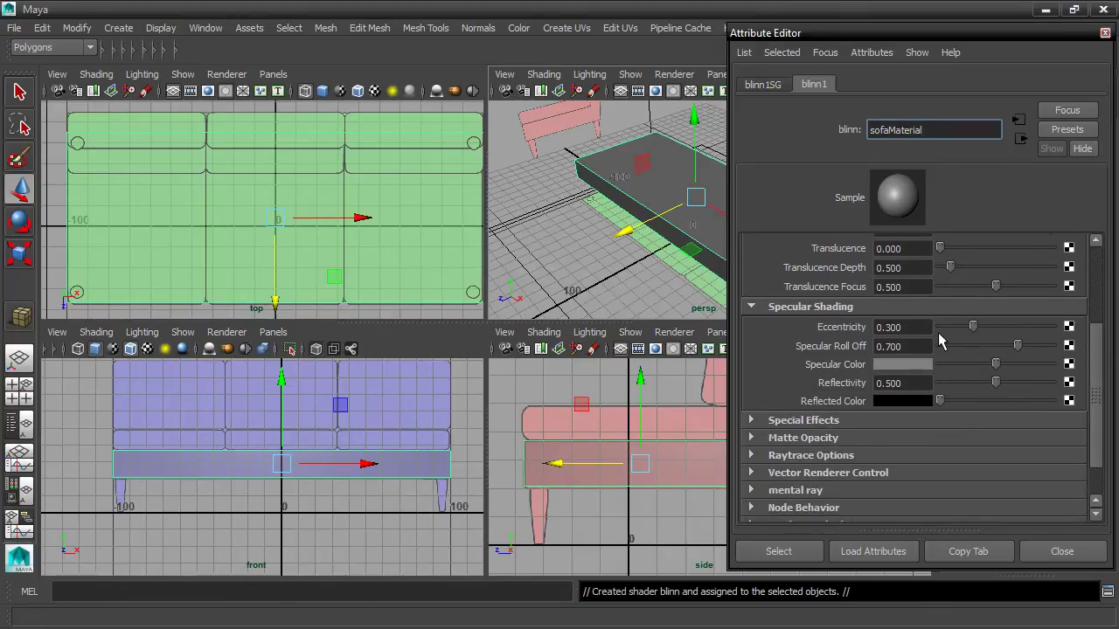
{"action": "left_click_drag", "start_coordinate": [996, 365], "coordinate": [1079, 371]}
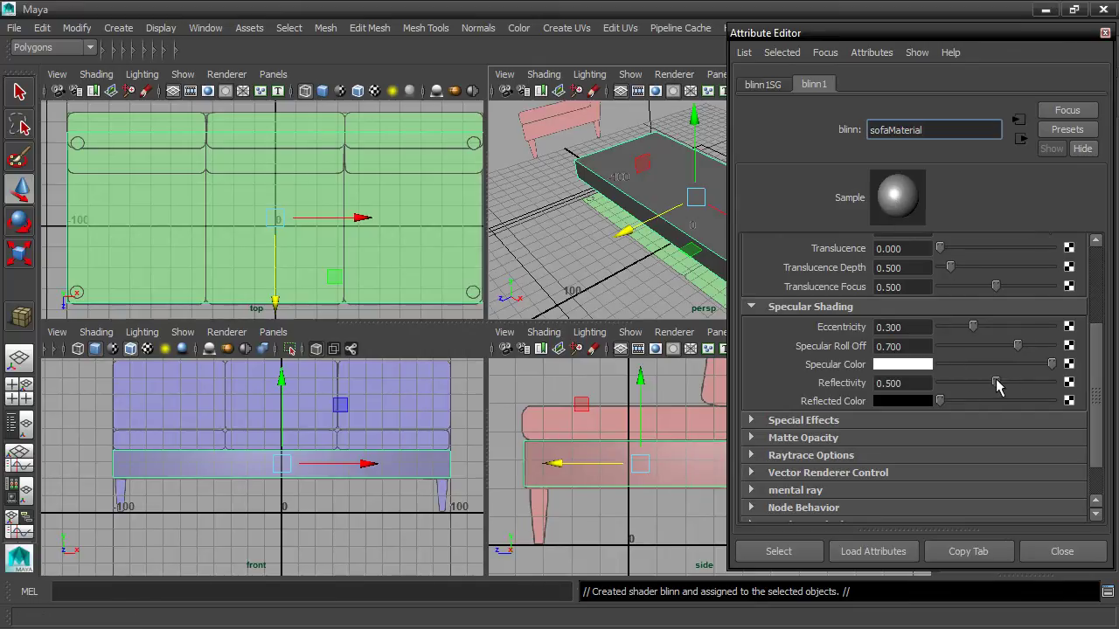
{"action": "left_click_drag", "start_coordinate": [997, 385], "coordinate": [922, 385]}
{"action": "key", "text": "Return"}
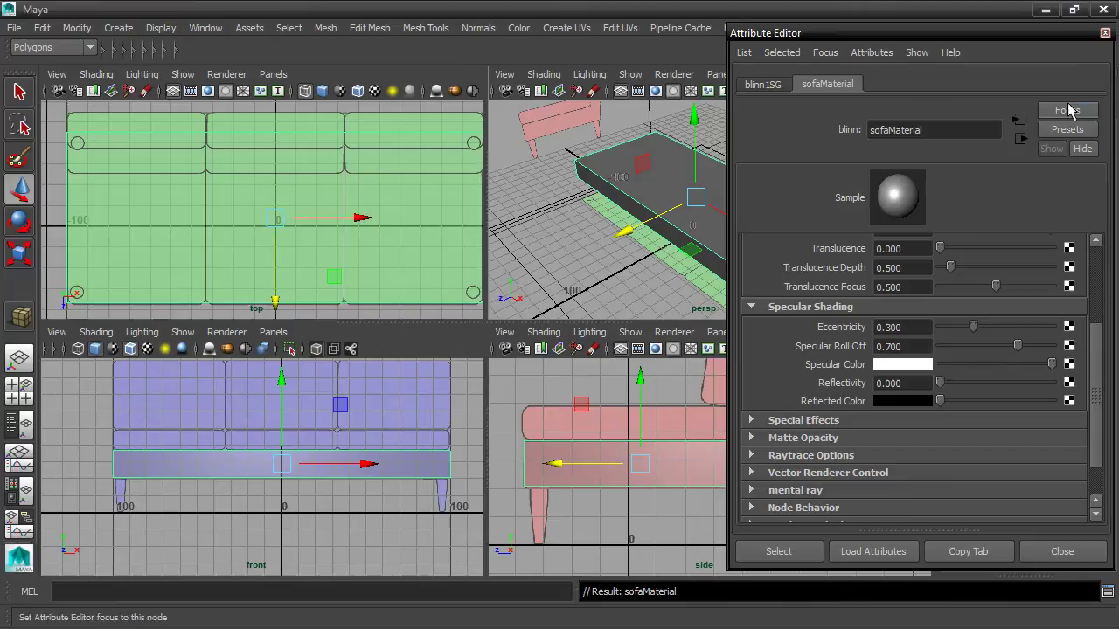
{"action": "left_click", "coordinate": [1105, 32]}
{"action": "left_click_drag", "start_coordinate": [799, 180], "coordinate": [764, 217], "text": "alt"}
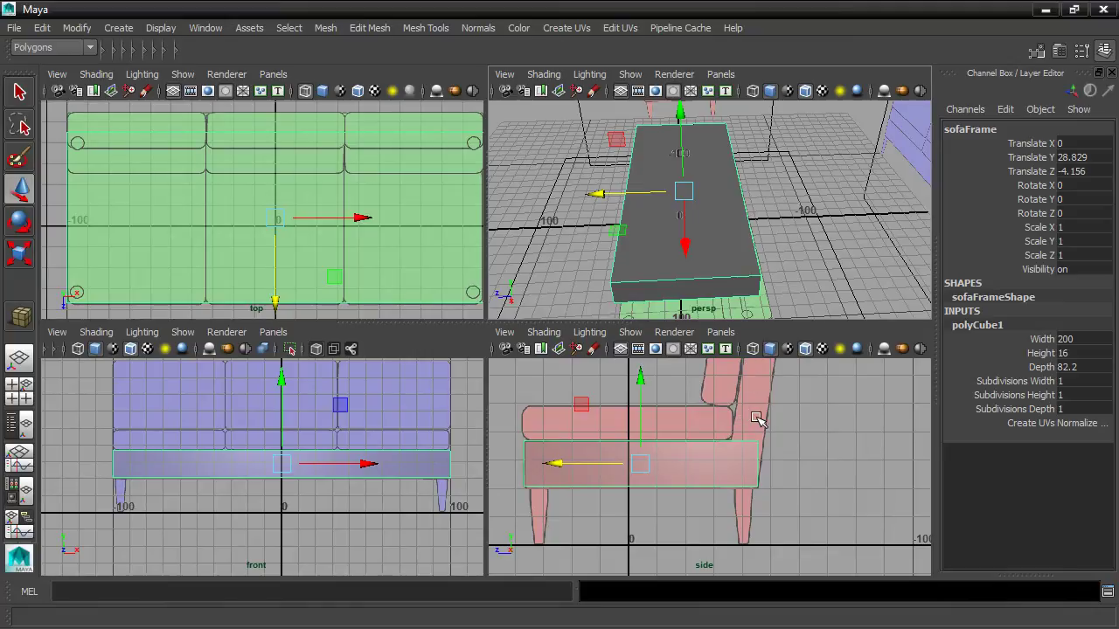
{"action": "double_click", "coordinate": [1067, 408]}
{"action": "type", "text": "2"}
{"action": "key", "text": "Return"}
{"action": "left_click_drag", "start_coordinate": [874, 247], "coordinate": [802, 251], "text": "alt"}
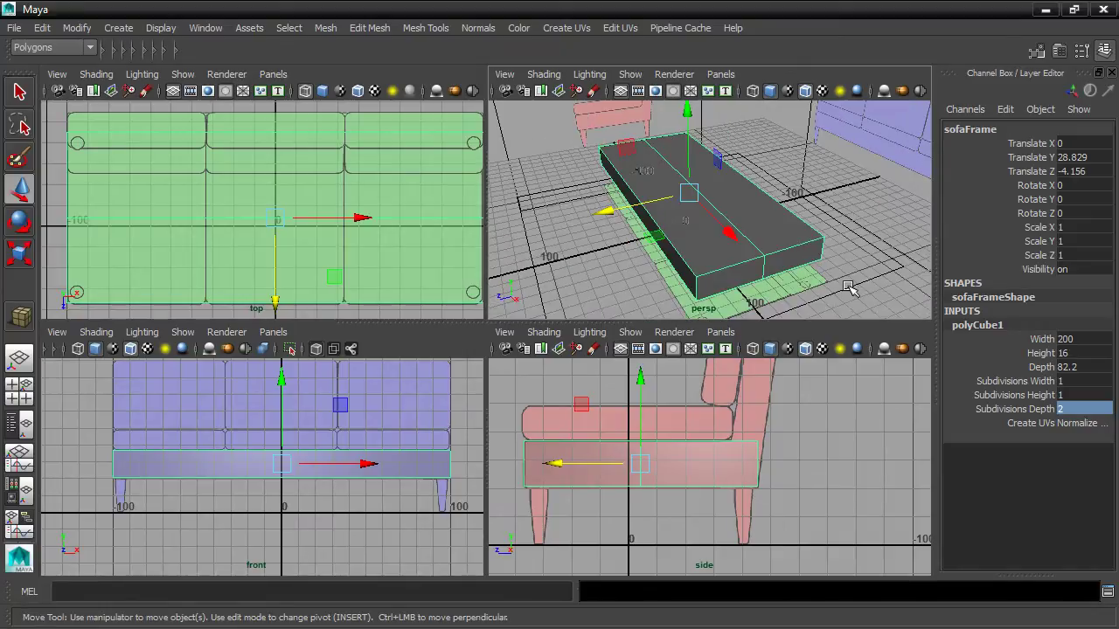
{"action": "double_click", "coordinate": [1073, 408]}
{"action": "key", "text": "Return"}
{"action": "left_click_drag", "start_coordinate": [738, 233], "coordinate": [841, 232], "text": "alt"}
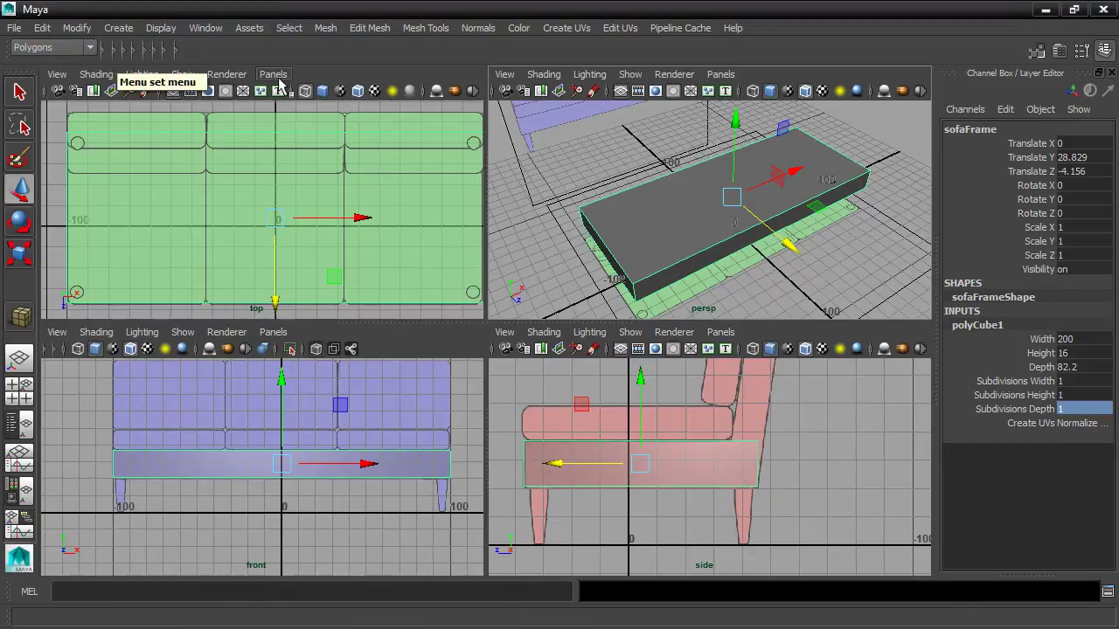
Multi-Cut a lengthwise edge across the box top between the left and far edge midpoints
{"action": "left_click", "coordinate": [409, 30]}
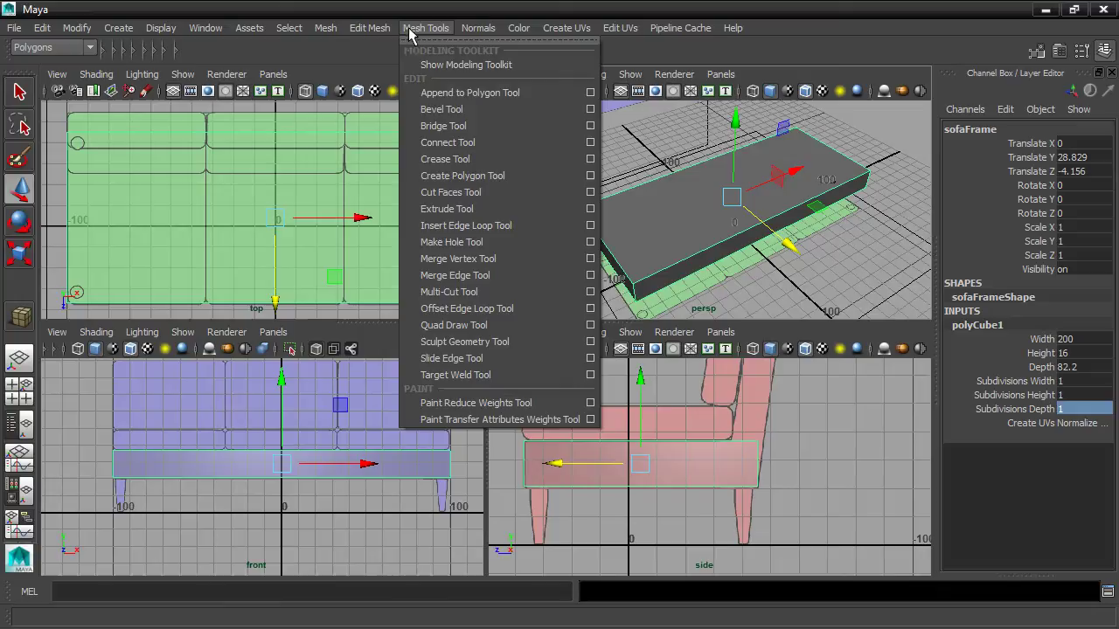
{"action": "left_click", "coordinate": [466, 292]}
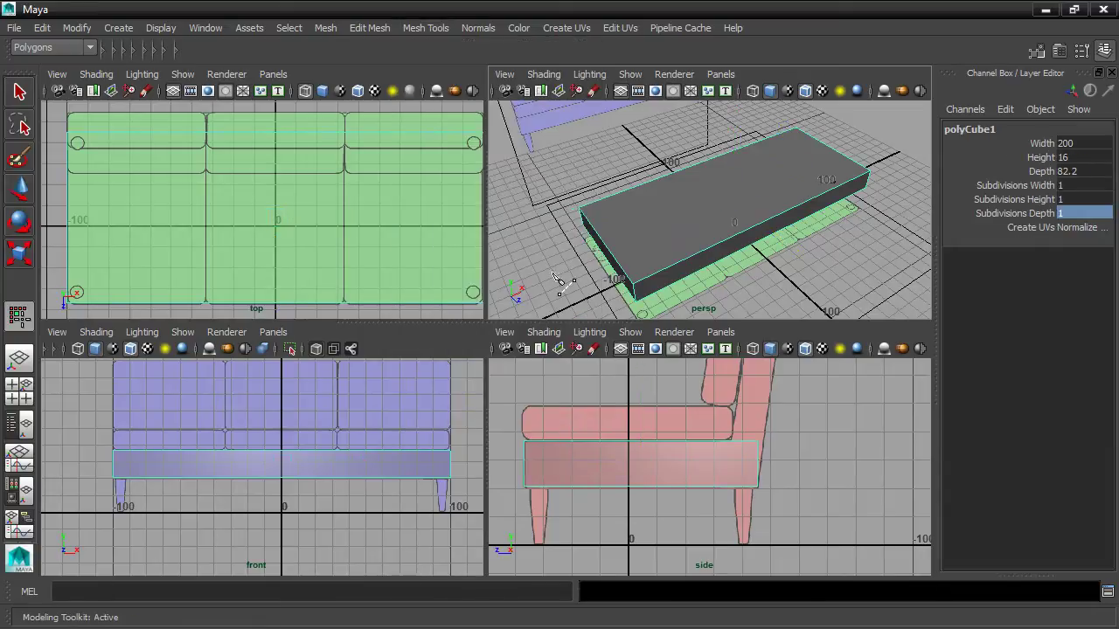
{"action": "left_click", "coordinate": [870, 171]}
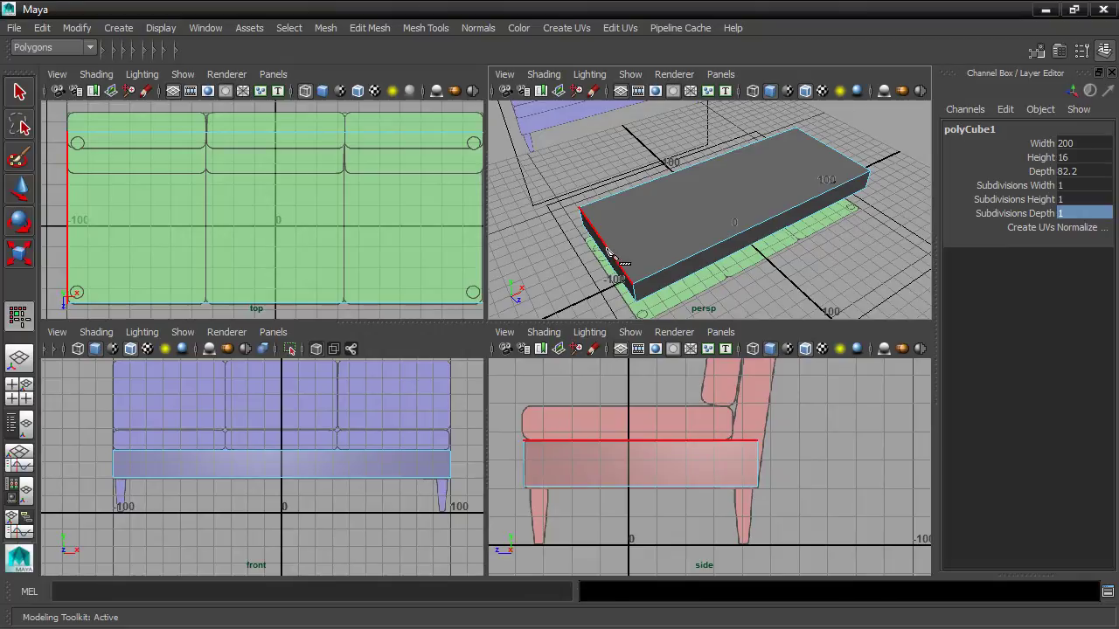
{"action": "left_click", "coordinate": [579, 207]}
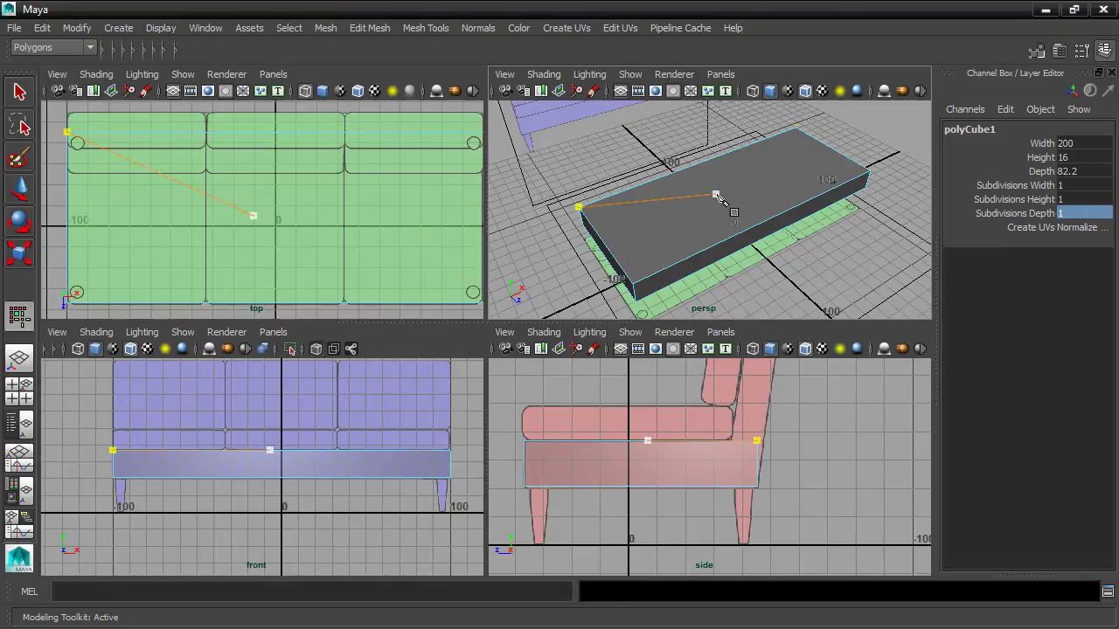
{"action": "key", "text": "ctrl"}
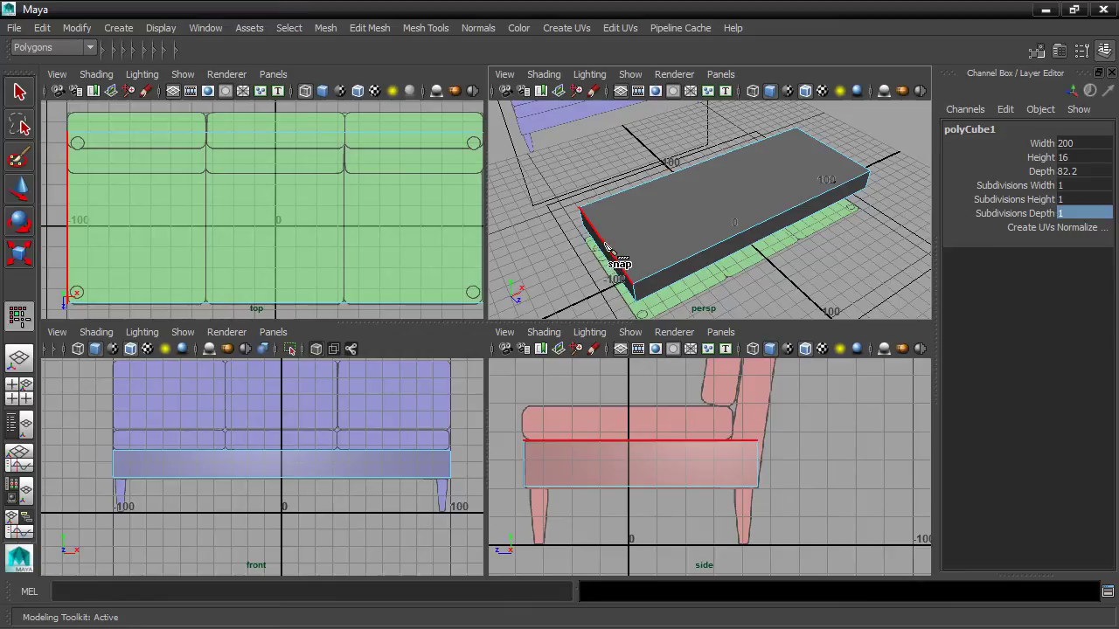
{"action": "left_click", "coordinate": [605, 245], "text": "ctrl+shift"}
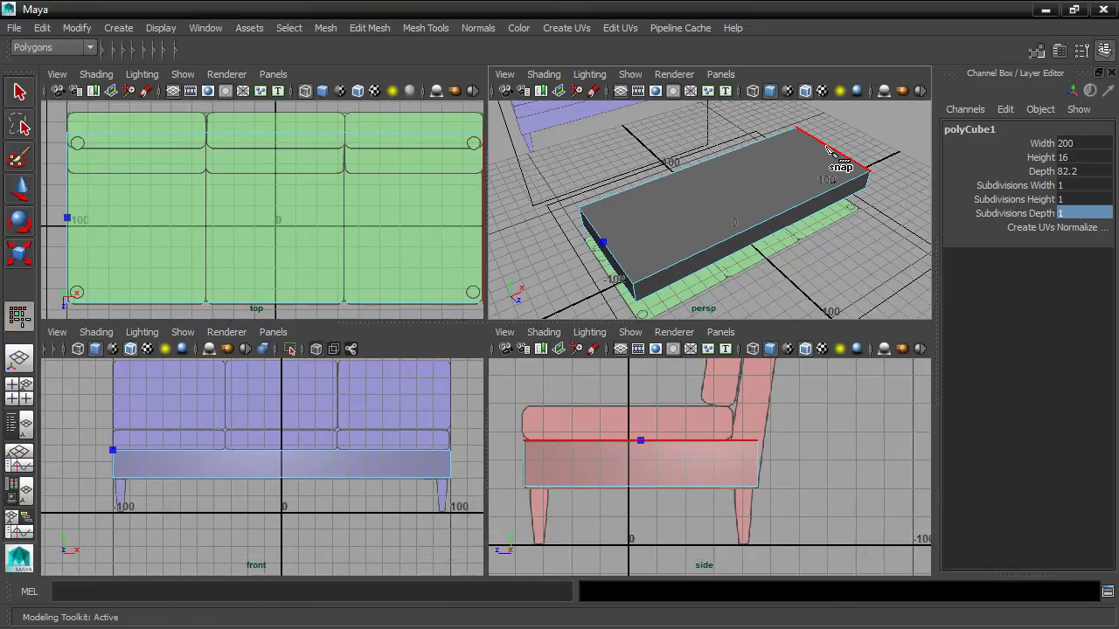
{"action": "left_click", "coordinate": [828, 150], "text": "ctrl+shift"}
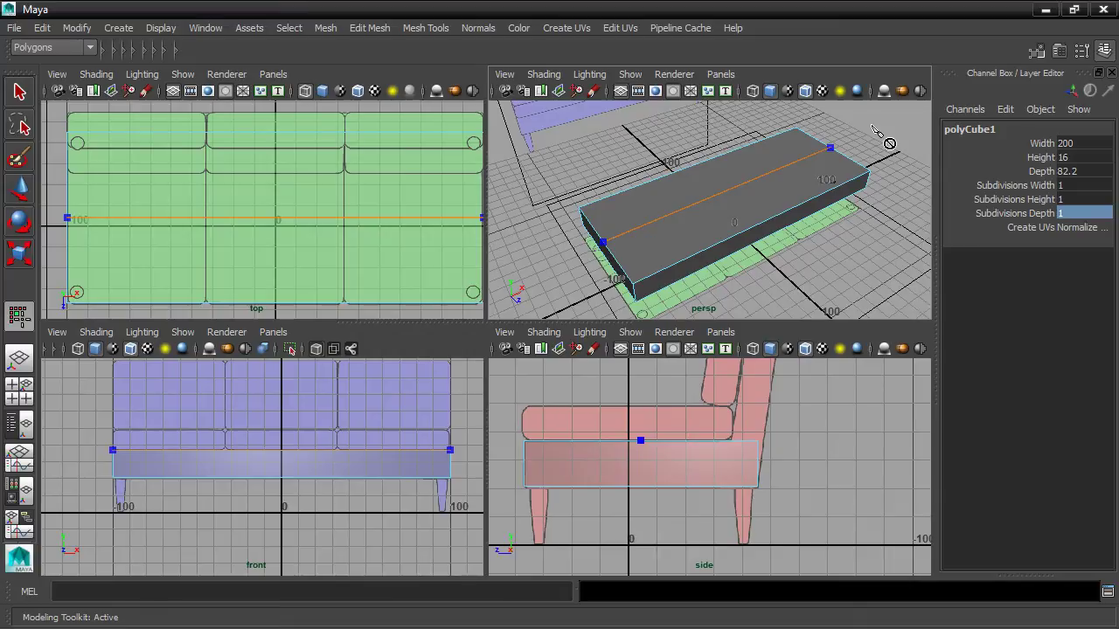
{"action": "key", "text": "Return"}
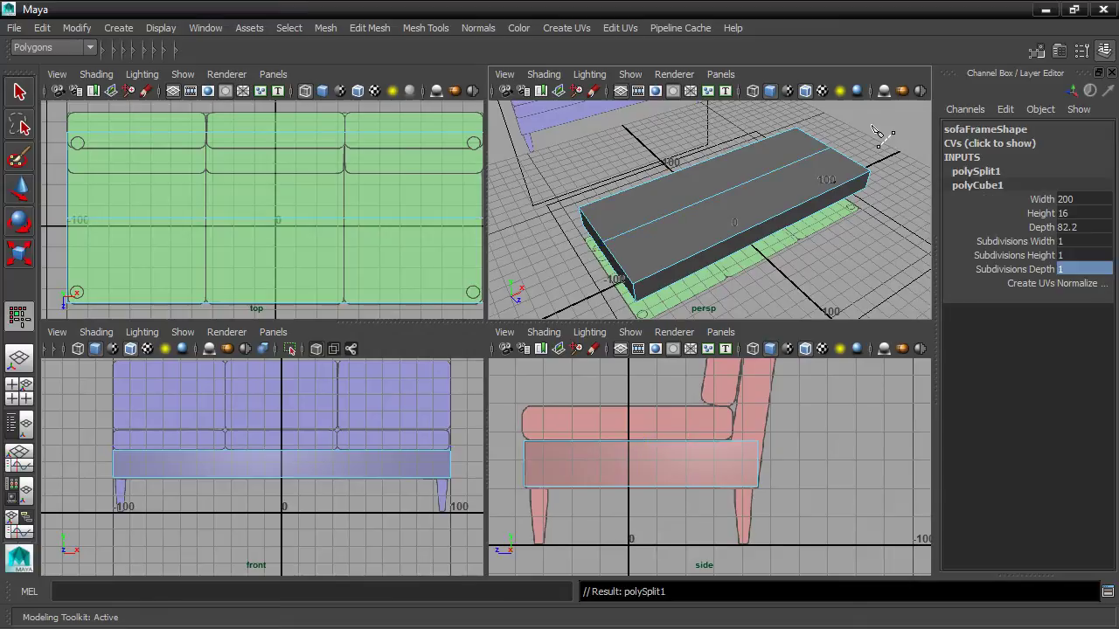
{"action": "left_click_drag", "start_coordinate": [853, 210], "coordinate": [622, 194], "text": "alt"}
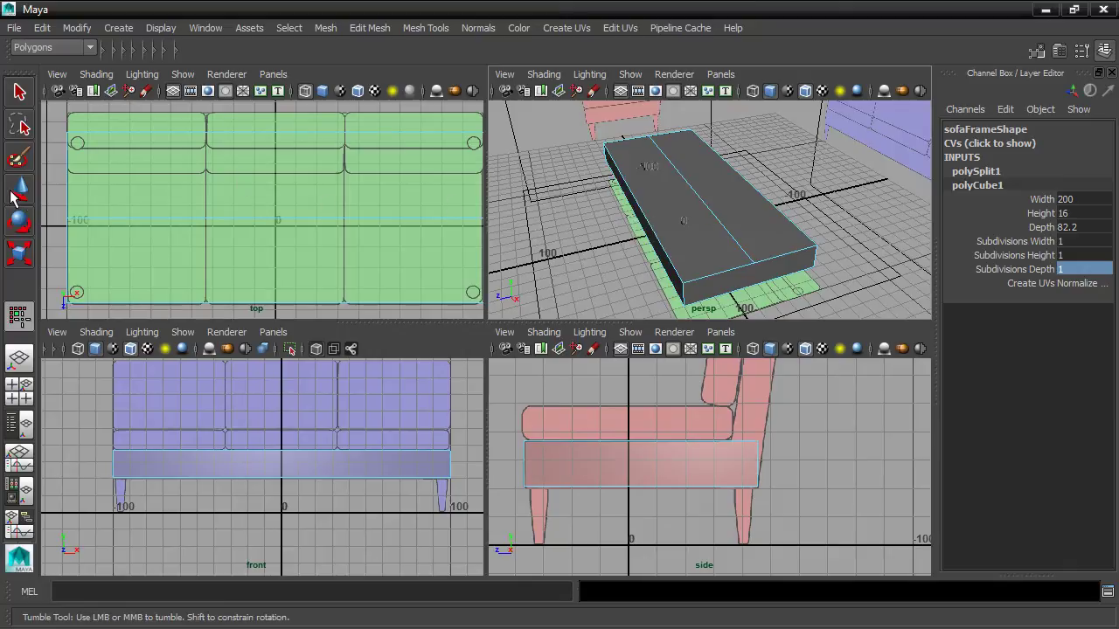
In Edge mode, select the new middle edge and slide it back toward the backrest
{"action": "key", "text": "w"}
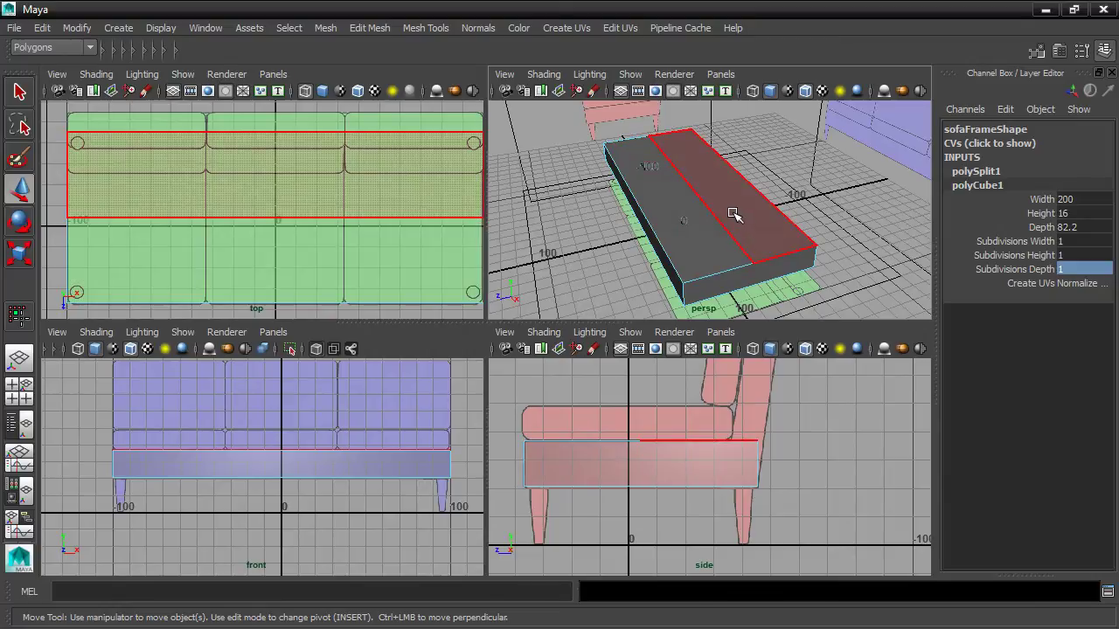
{"action": "right_click", "coordinate": [733, 215]}
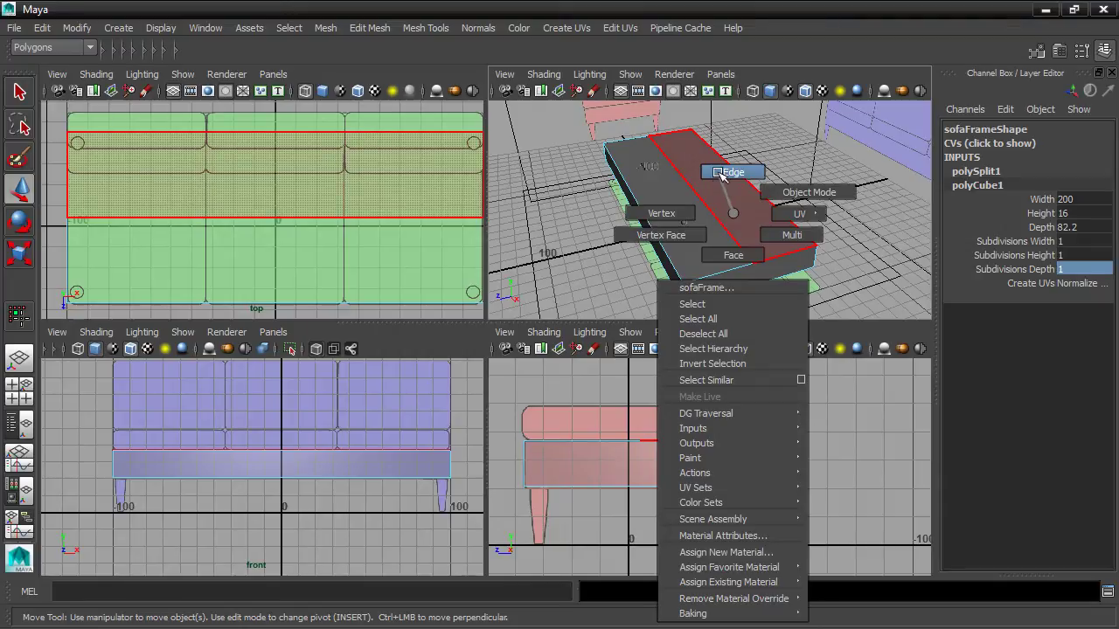
{"action": "left_click", "coordinate": [718, 173]}
{"action": "left_click", "coordinate": [699, 205]}
{"action": "mouse_move", "coordinate": [673, 208]}
{"action": "left_mouse_down"}
{"action": "mouse_move", "coordinate": [636, 201]}
{"action": "mouse_move", "coordinate": [673, 195]}
{"action": "left_mouse_up"}
{"action": "scroll", "coordinate": [731, 437], "scroll_direction": "up", "scroll_amount": 3}
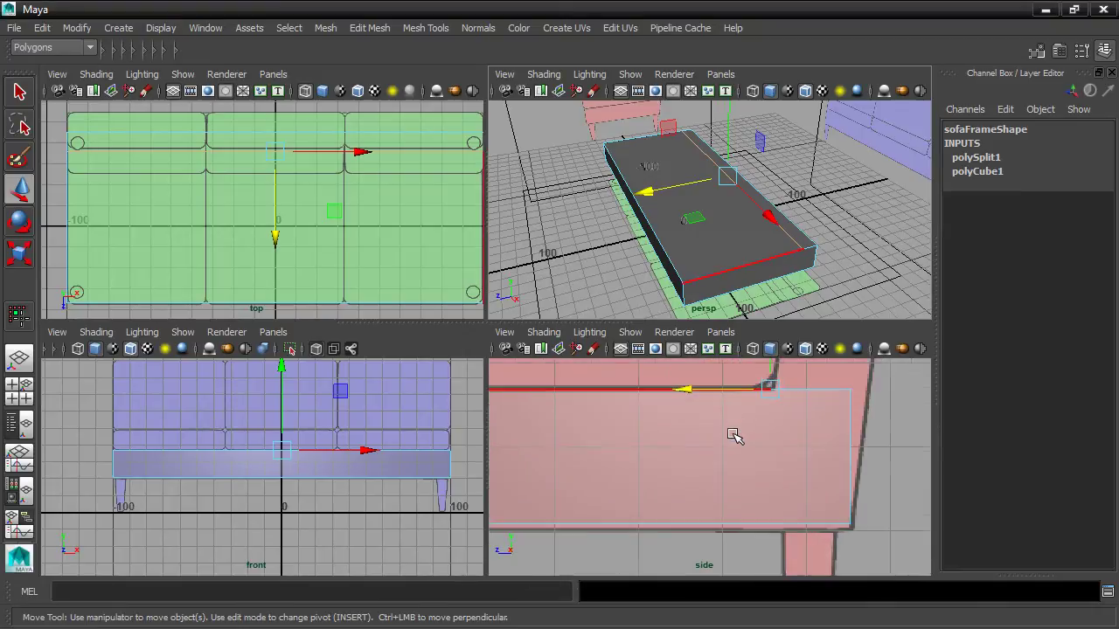
{"action": "scroll", "coordinate": [752, 480], "scroll_direction": "up", "scroll_amount": 1}
{"action": "scroll", "coordinate": [747, 490], "scroll_direction": "up", "scroll_amount": 2}
{"action": "scroll", "coordinate": [727, 502], "scroll_direction": "up", "scroll_amount": 1}
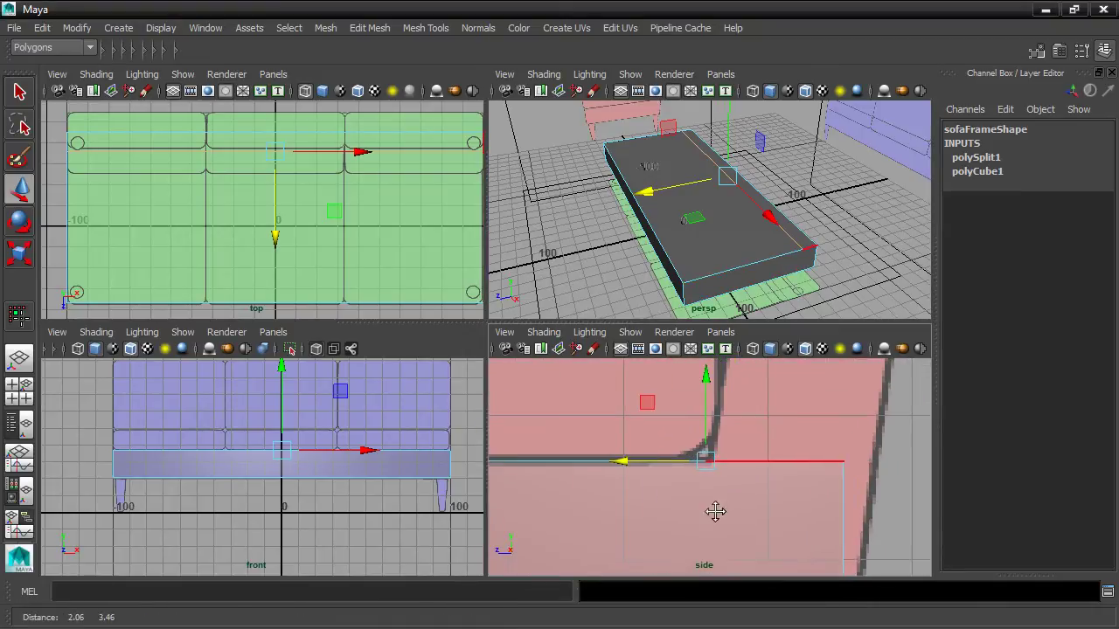
{"action": "left_click_drag", "start_coordinate": [644, 460], "coordinate": [666, 460]}
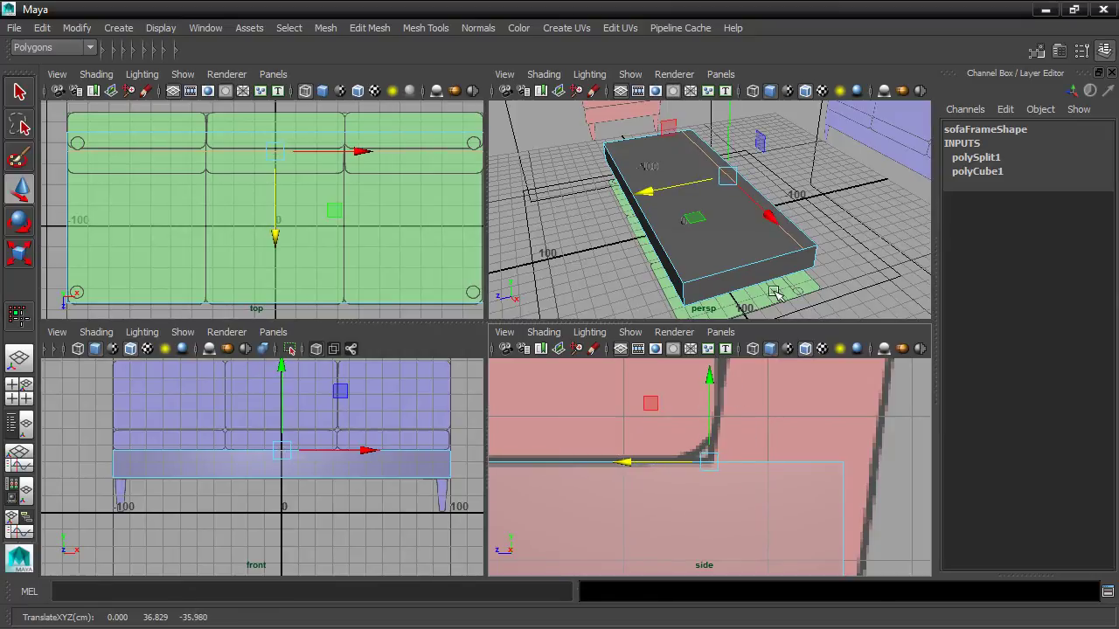
Push the edge further back to about Z -47.3, lining up with the reference backrest
{"action": "left_click_drag", "start_coordinate": [780, 294], "coordinate": [764, 248], "text": "alt"}
{"action": "left_click", "coordinate": [715, 249]}
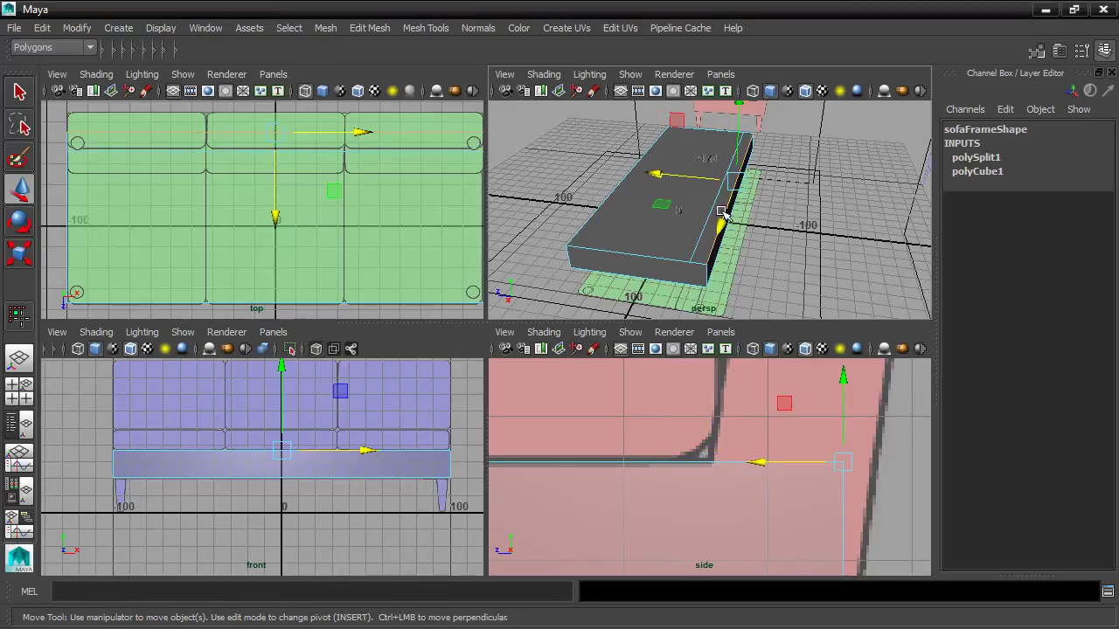
{"action": "left_click_drag", "start_coordinate": [699, 175], "coordinate": [710, 174]}
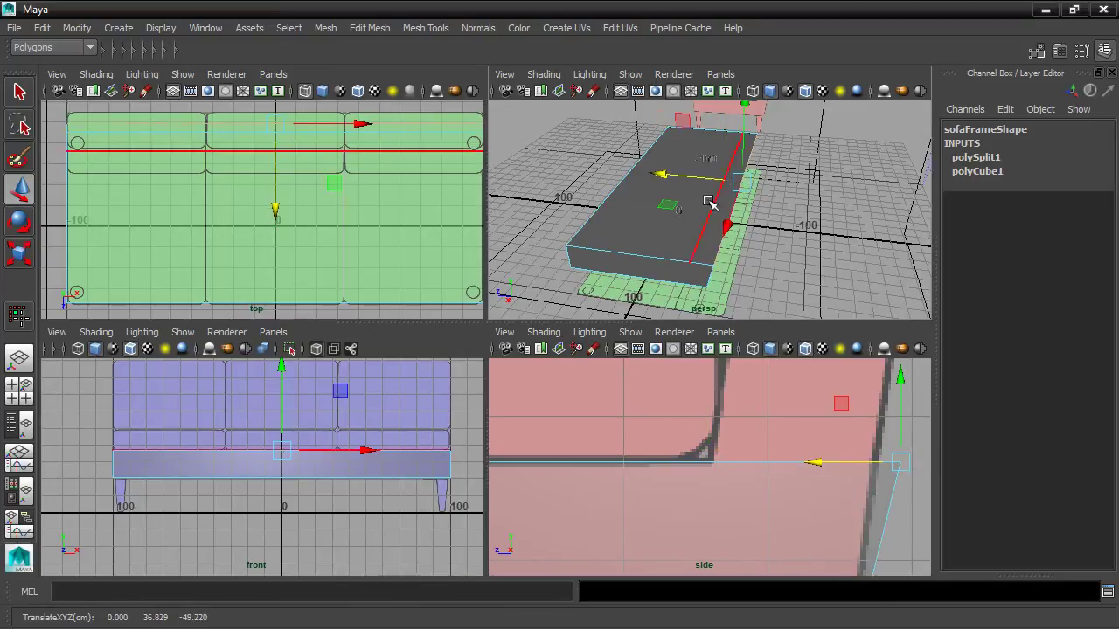
{"action": "left_click_drag", "start_coordinate": [826, 463], "coordinate": [798, 463]}
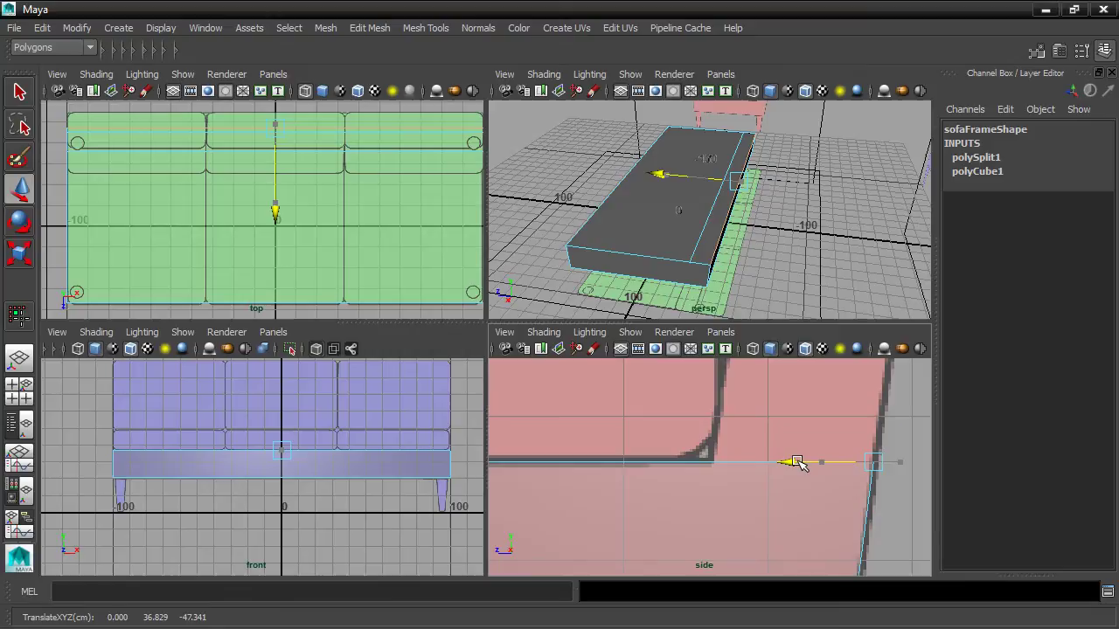
{"action": "scroll", "coordinate": [799, 462], "scroll_direction": "down", "scroll_amount": 3}
{"action": "middle_click_drag", "start_coordinate": [799, 463], "coordinate": [832, 451], "text": "alt"}
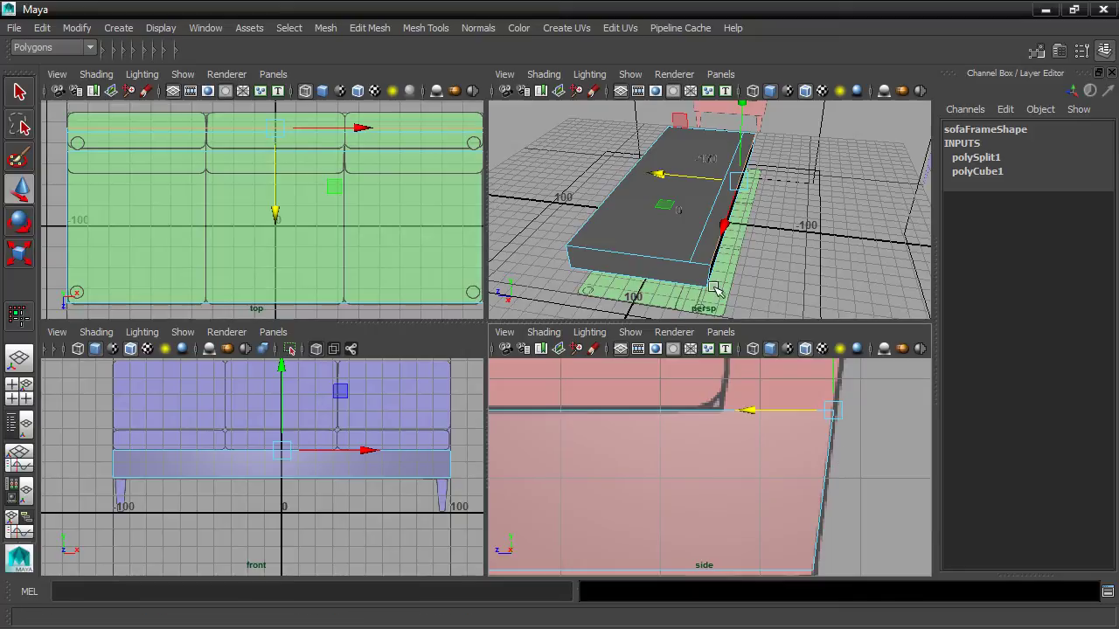
Select the narrow rear strip face of the sofa frame in face mode
{"action": "right_click", "coordinate": [698, 236]}
{"action": "right_click_drag", "start_coordinate": [699, 237], "coordinate": [698, 255]}
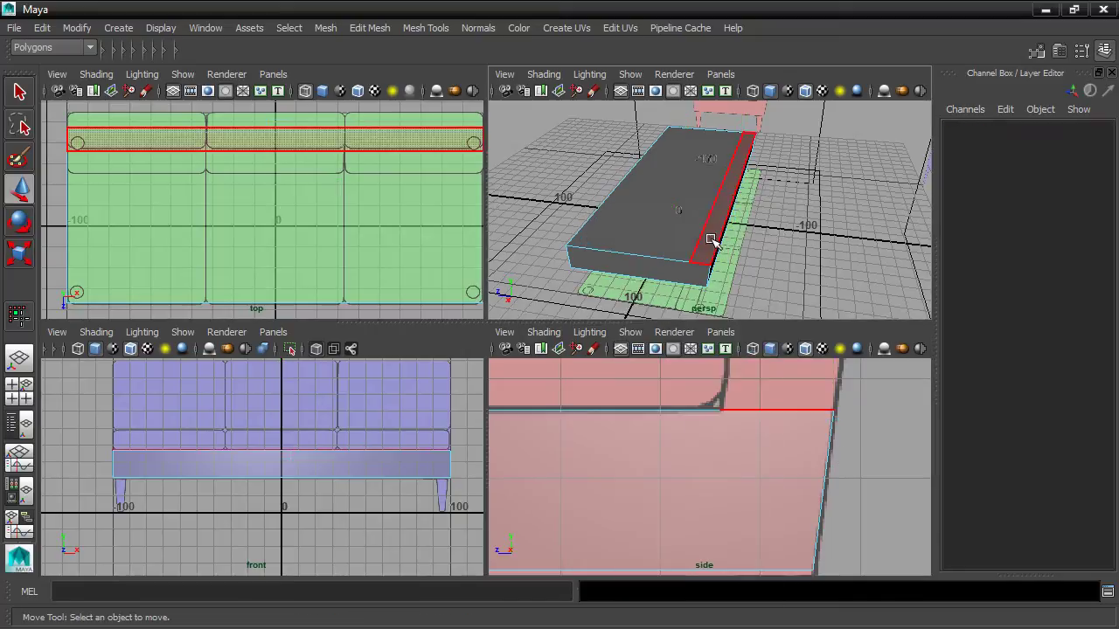
{"action": "left_click", "coordinate": [713, 236]}
{"action": "left_click_drag", "start_coordinate": [712, 236], "coordinate": [844, 204], "text": "alt"}
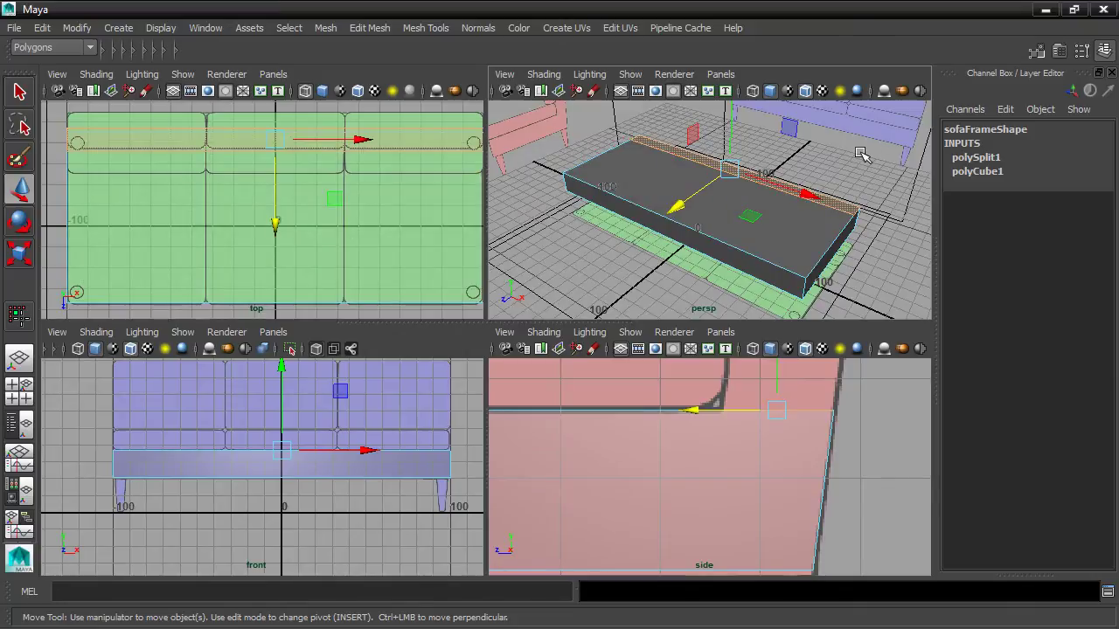
{"action": "key", "text": "space"}
{"action": "left_click_drag", "start_coordinate": [766, 228], "coordinate": [719, 213], "text": "alt"}
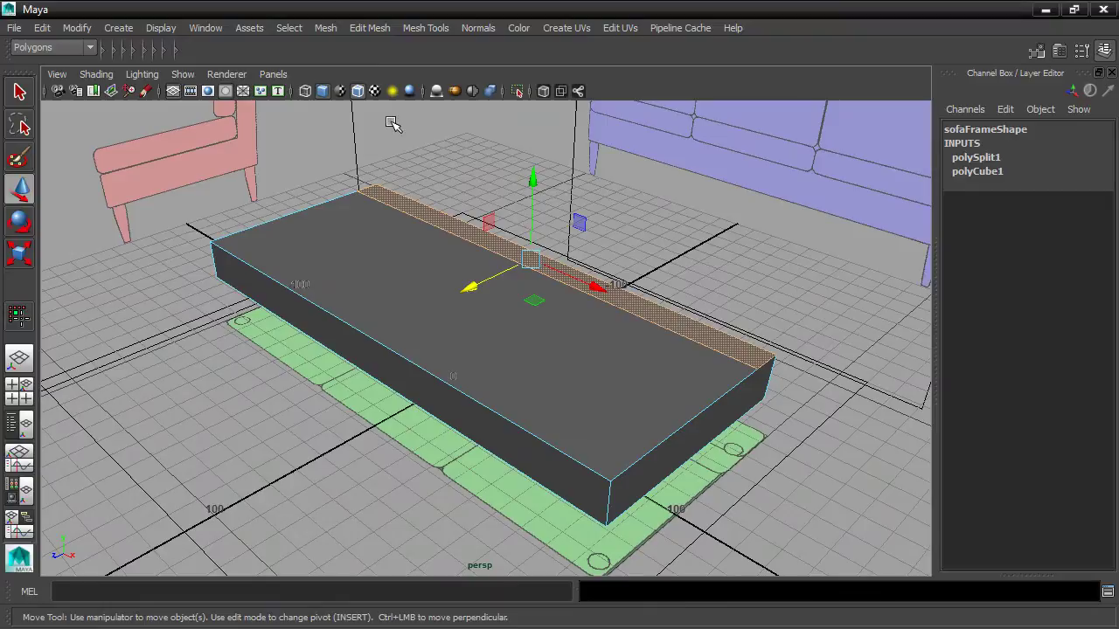
Extrude the rear strip face upward into a backrest about 51.3 units tall
{"action": "left_click", "coordinate": [370, 28]}
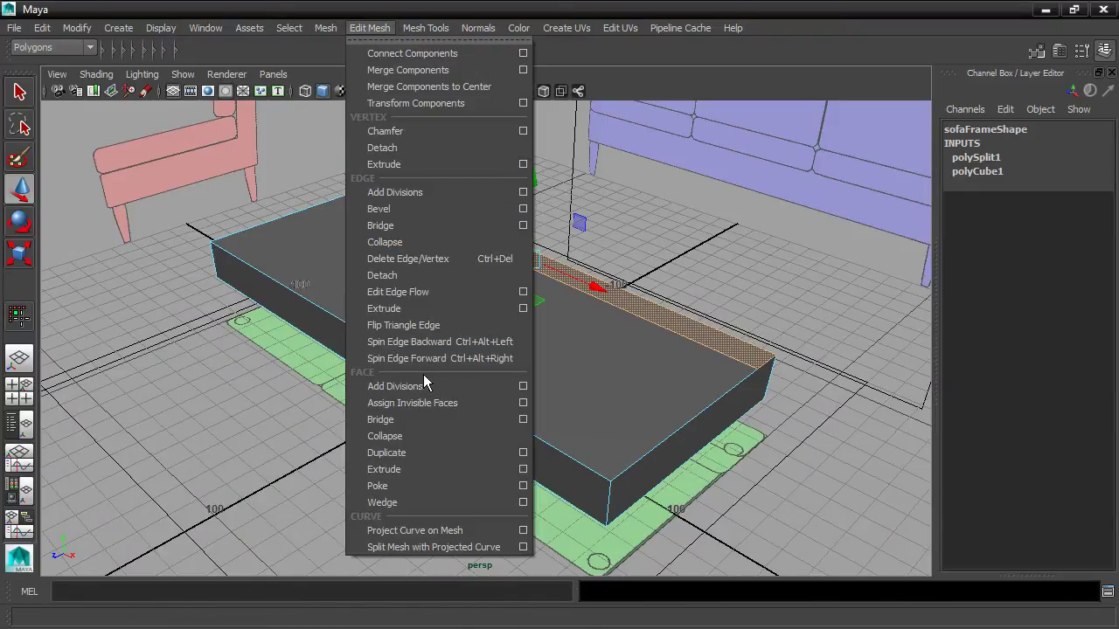
{"action": "left_click", "coordinate": [425, 468]}
{"action": "left_click_drag", "start_coordinate": [531, 220], "coordinate": [530, 103]}
{"action": "key", "text": "t"}
Lean the backrest back and raise its top in the side view to match the reference
{"action": "left_click_drag", "start_coordinate": [674, 382], "coordinate": [577, 369], "text": "alt"}
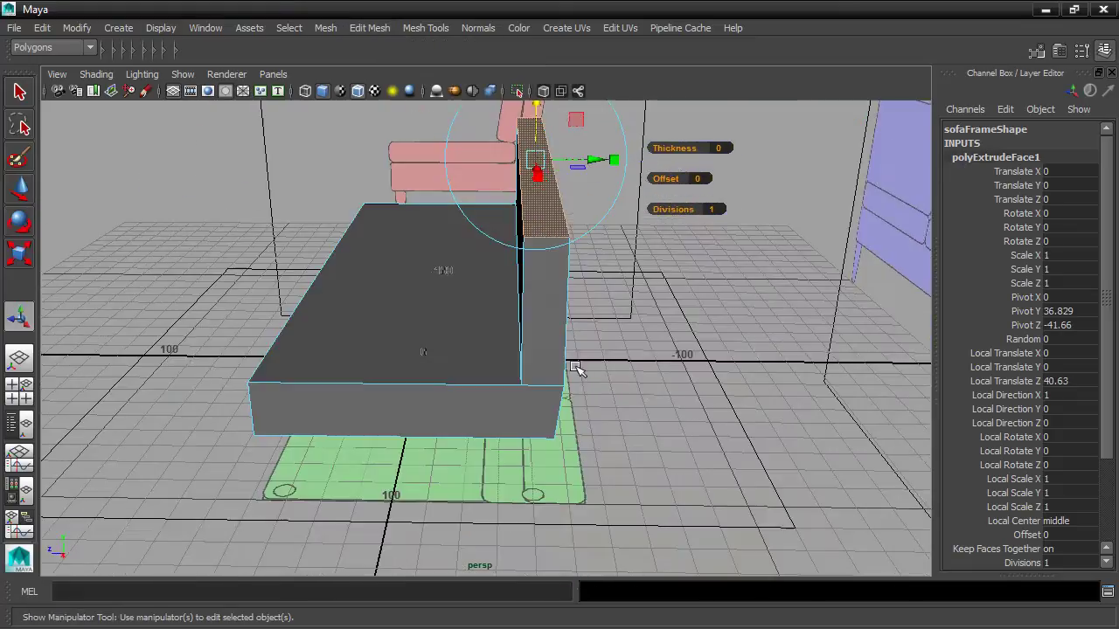
{"action": "key", "text": "space"}
{"action": "scroll", "coordinate": [731, 424], "scroll_direction": "down", "scroll_amount": 3}
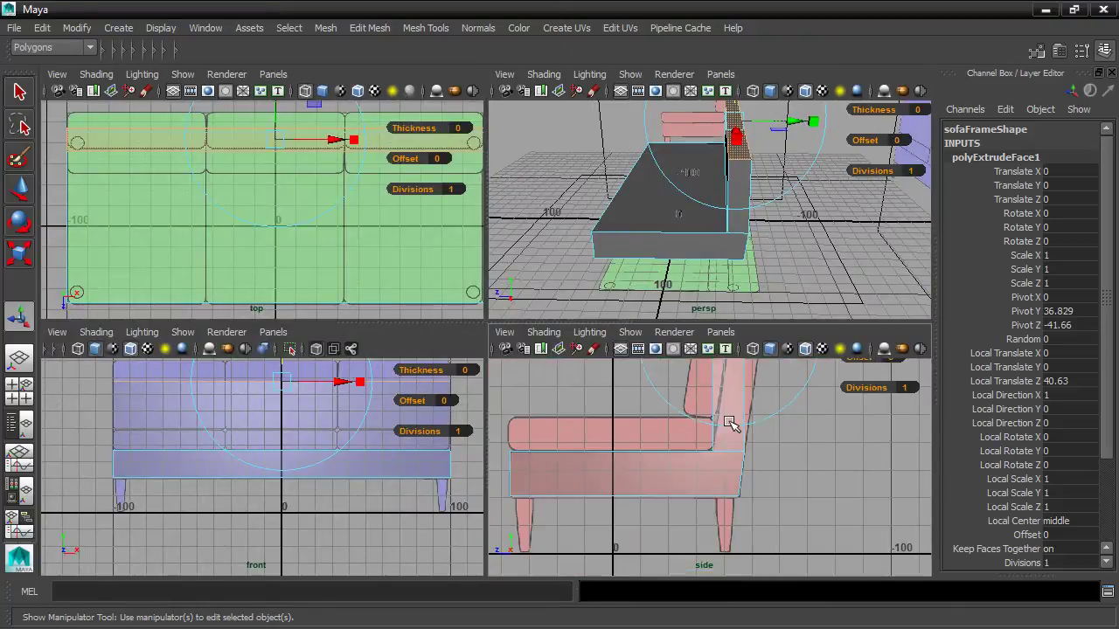
{"action": "scroll", "coordinate": [731, 424], "scroll_direction": "up", "scroll_amount": 3}
{"action": "left_click_drag", "start_coordinate": [738, 424], "coordinate": [763, 424]}
{"action": "key", "text": "t"}
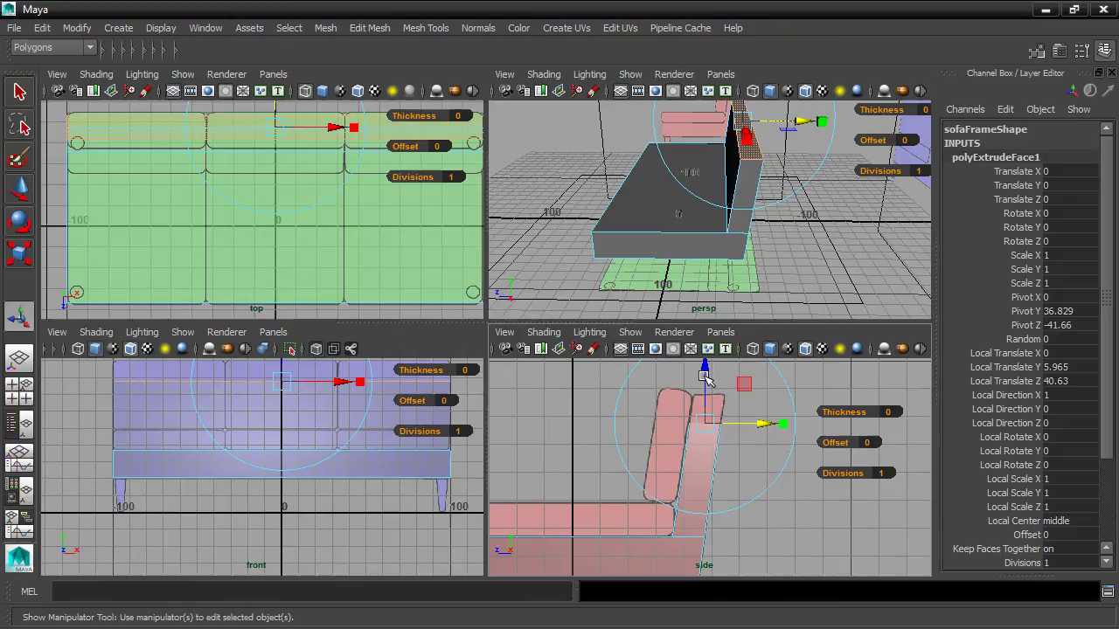
{"action": "left_click_drag", "start_coordinate": [705, 372], "coordinate": [705, 346]}
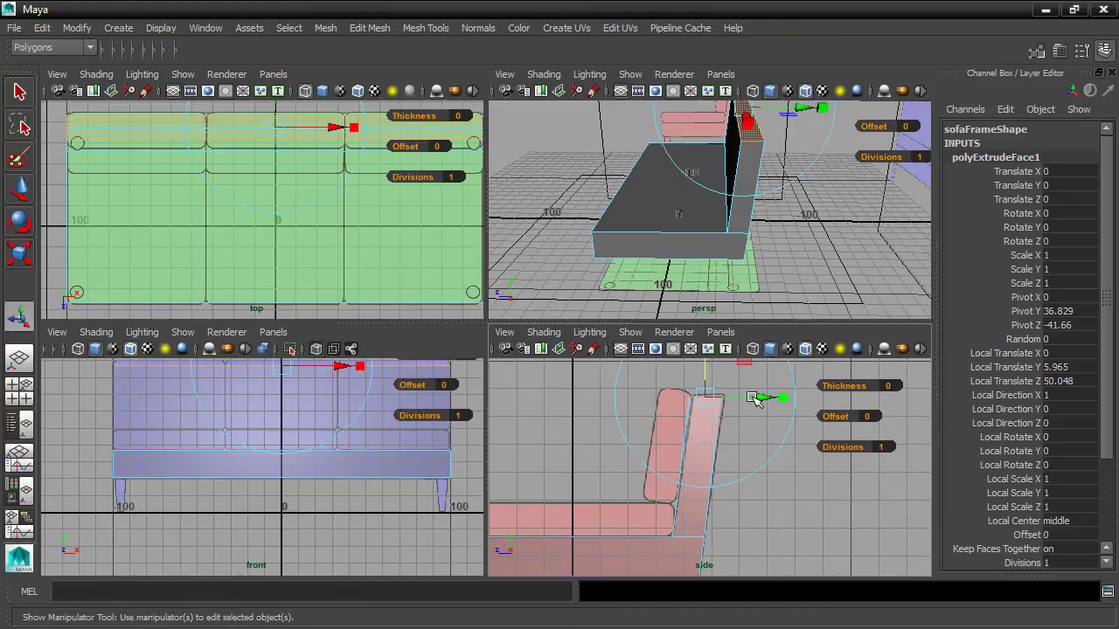
{"action": "left_click_drag", "start_coordinate": [757, 400], "coordinate": [712, 392]}
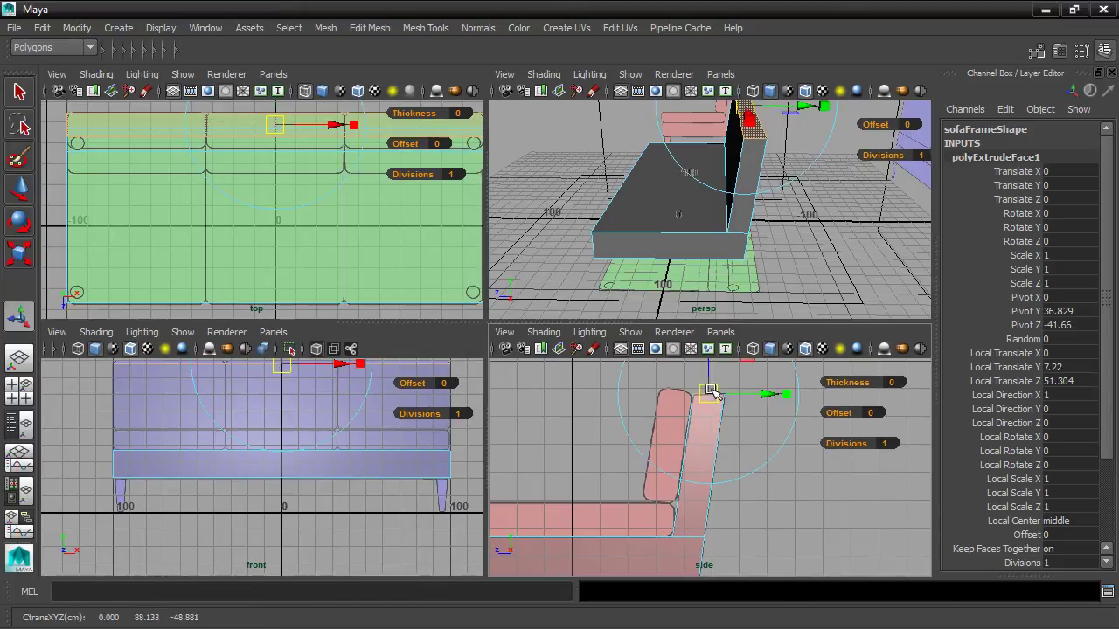
{"action": "middle_click_drag", "start_coordinate": [781, 493], "coordinate": [777, 478], "text": "alt"}
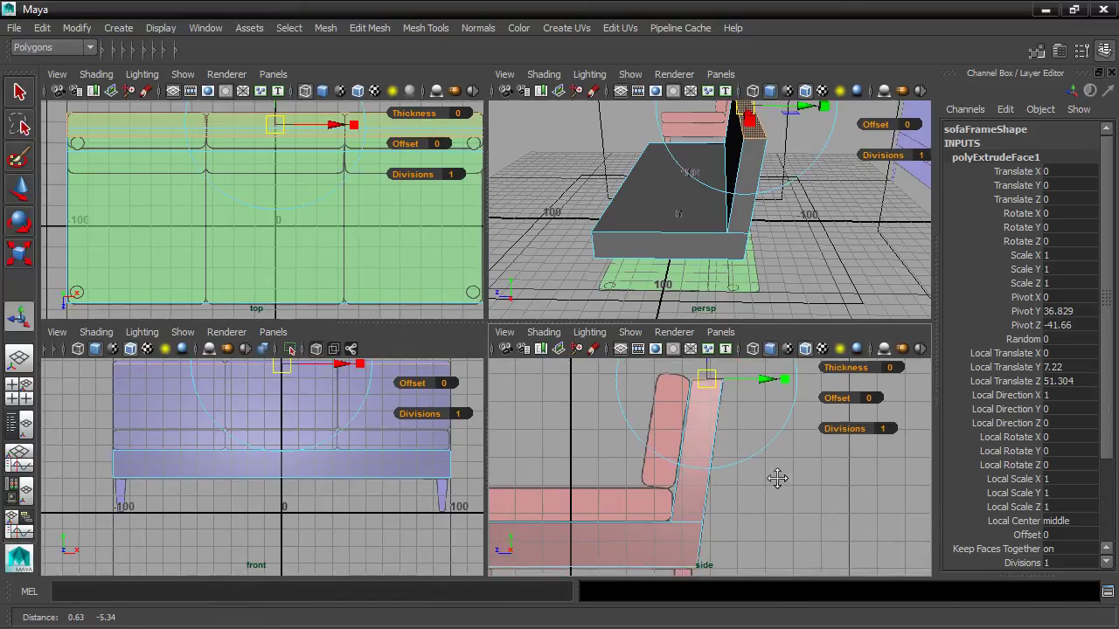
{"action": "key", "text": "space"}
{"action": "left_click_drag", "start_coordinate": [749, 307], "coordinate": [599, 295], "text": "alt"}
From behind the frame, select the lower back face of the seat base
{"action": "middle_click_drag", "start_coordinate": [599, 295], "coordinate": [636, 348], "text": "alt"}
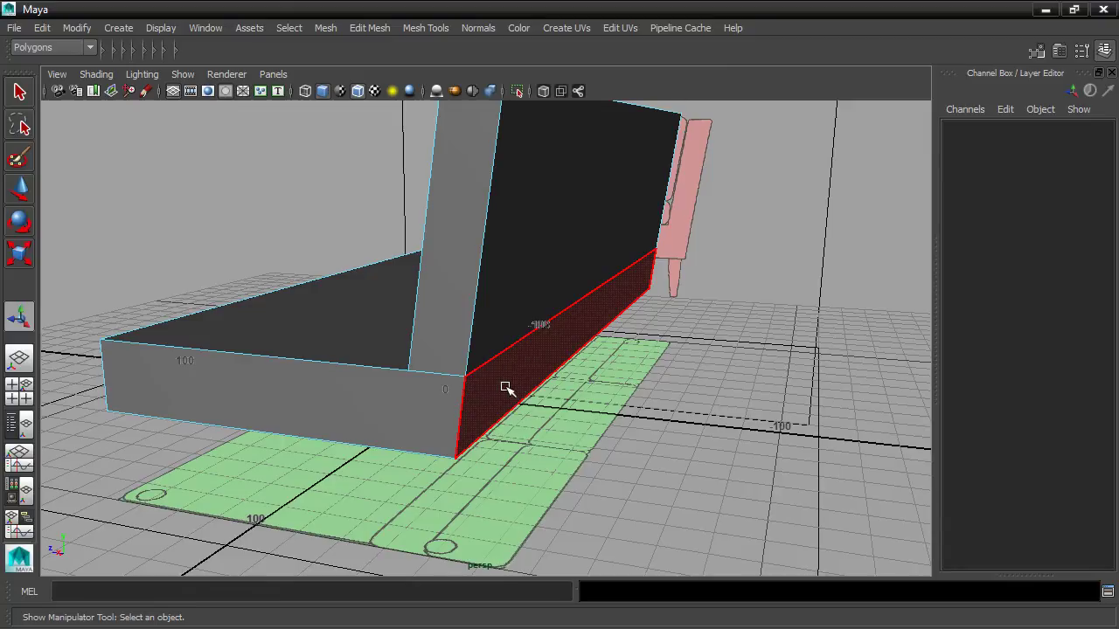
{"action": "mouse_move", "coordinate": [503, 381]}
{"action": "left_mouse_down", "text": "alt"}
{"action": "mouse_move", "coordinate": [550, 355]}
{"action": "mouse_move", "coordinate": [504, 362]}
{"action": "left_mouse_up", "text": "alt"}
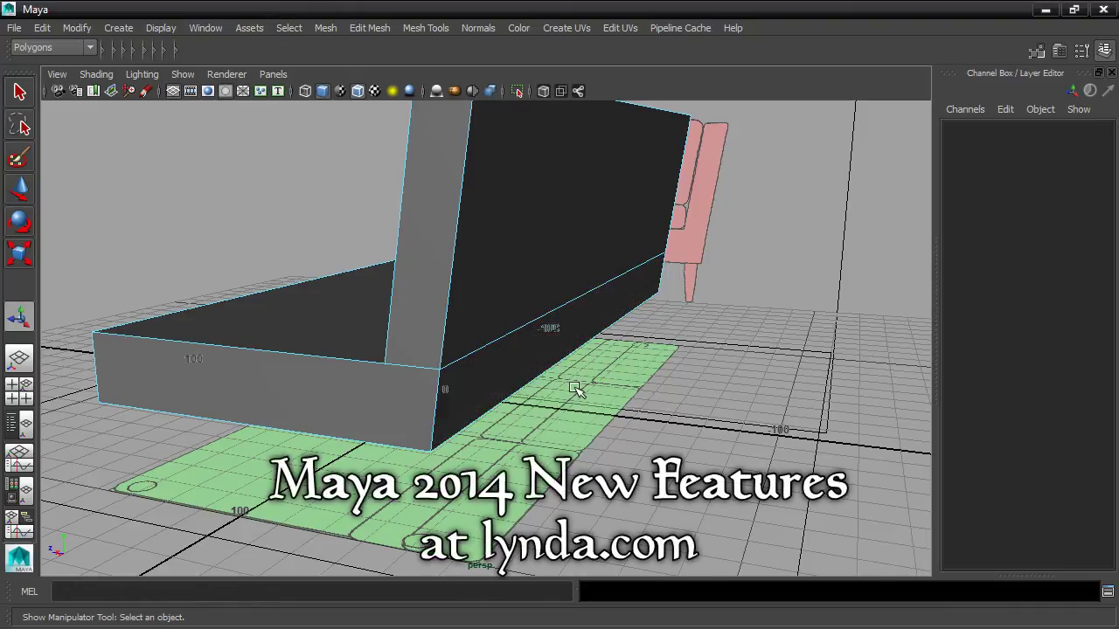
{"action": "left_click", "coordinate": [514, 355]}
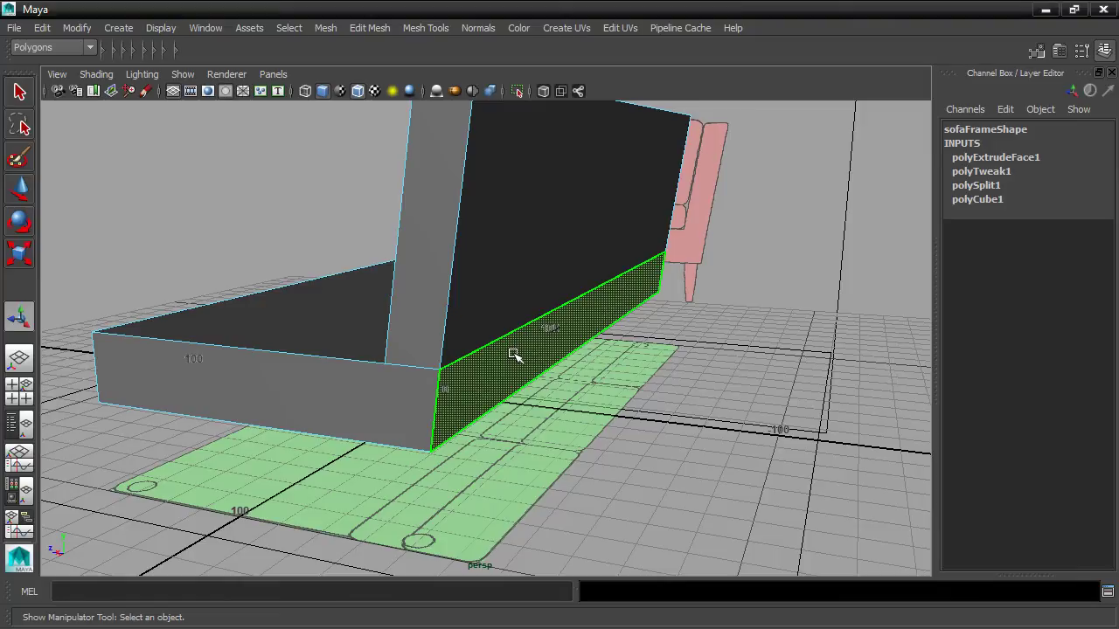
Activate the Modeling Toolkit and select the backrest's rear face plus the lower rear strip
{"action": "left_click", "coordinate": [428, 30]}
{"action": "left_click", "coordinate": [500, 63]}
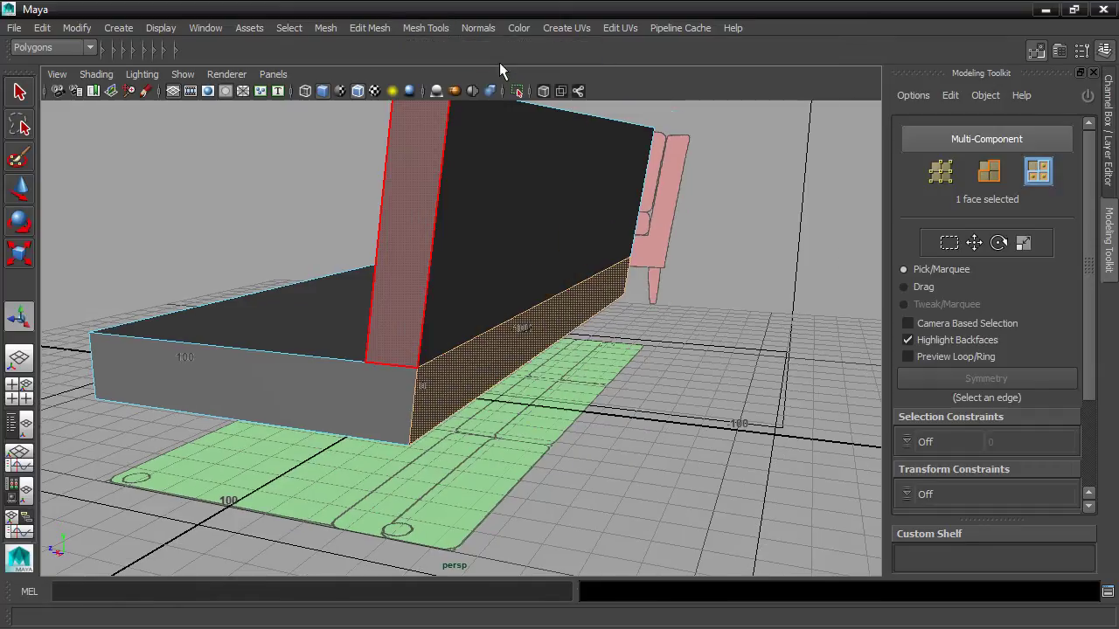
{"action": "left_click", "coordinate": [1087, 98]}
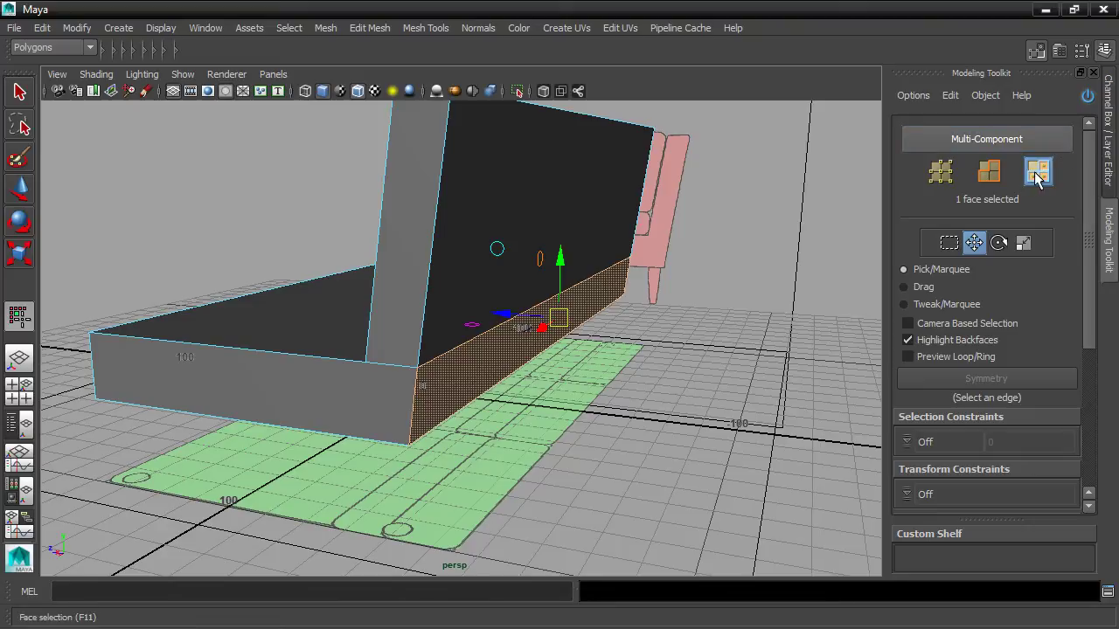
{"action": "left_click", "coordinate": [589, 201]}
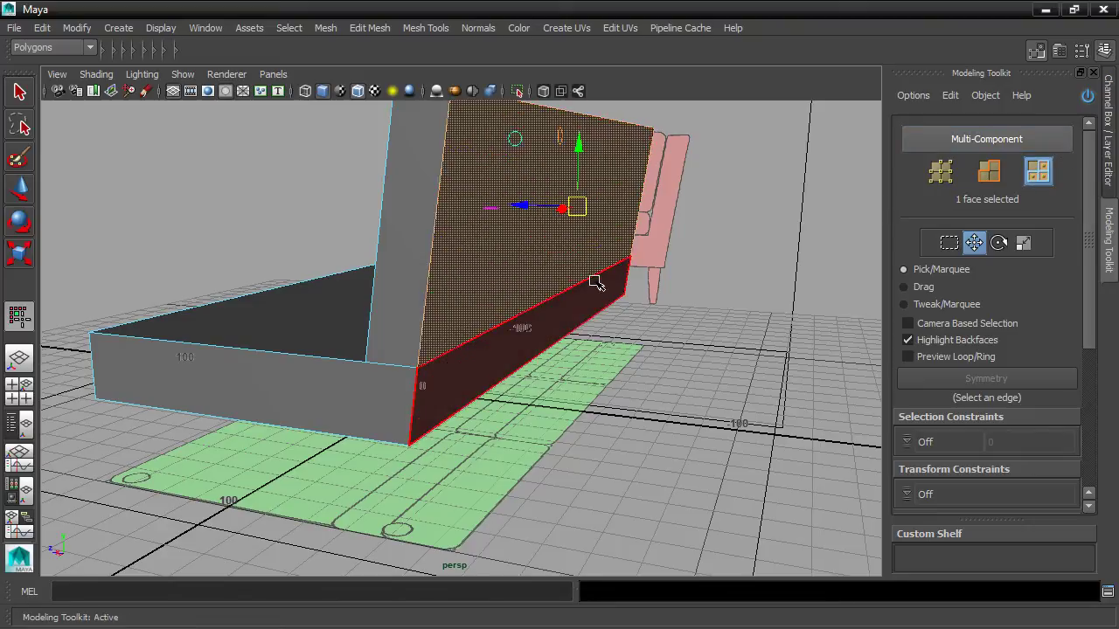
{"action": "left_click", "coordinate": [548, 323], "text": "shift"}
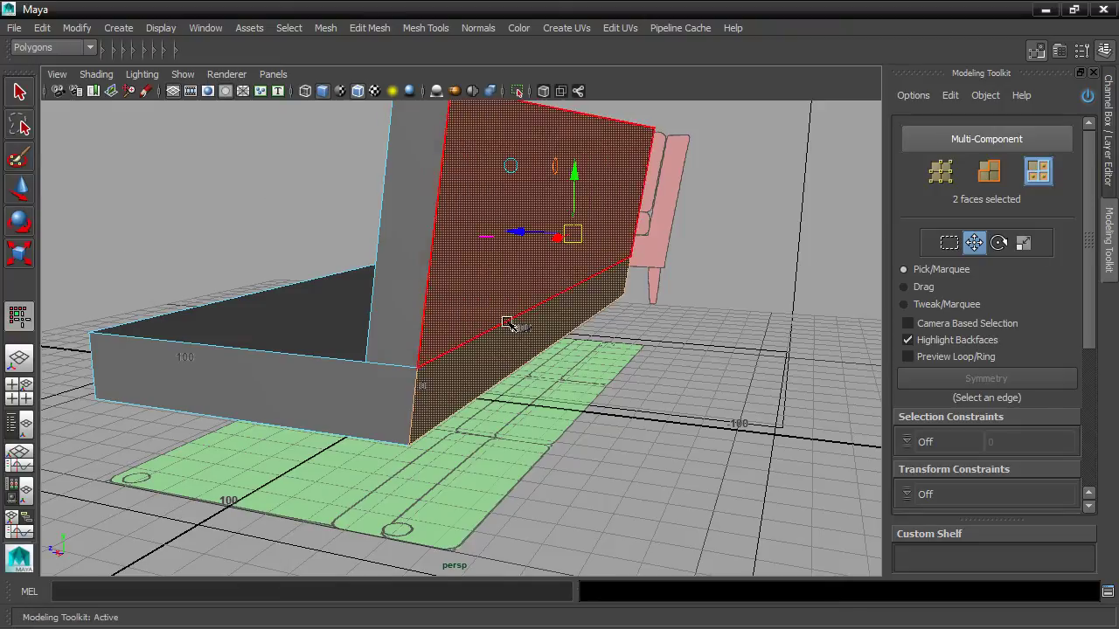
{"action": "left_click_drag", "start_coordinate": [585, 312], "coordinate": [675, 363], "text": "alt"}
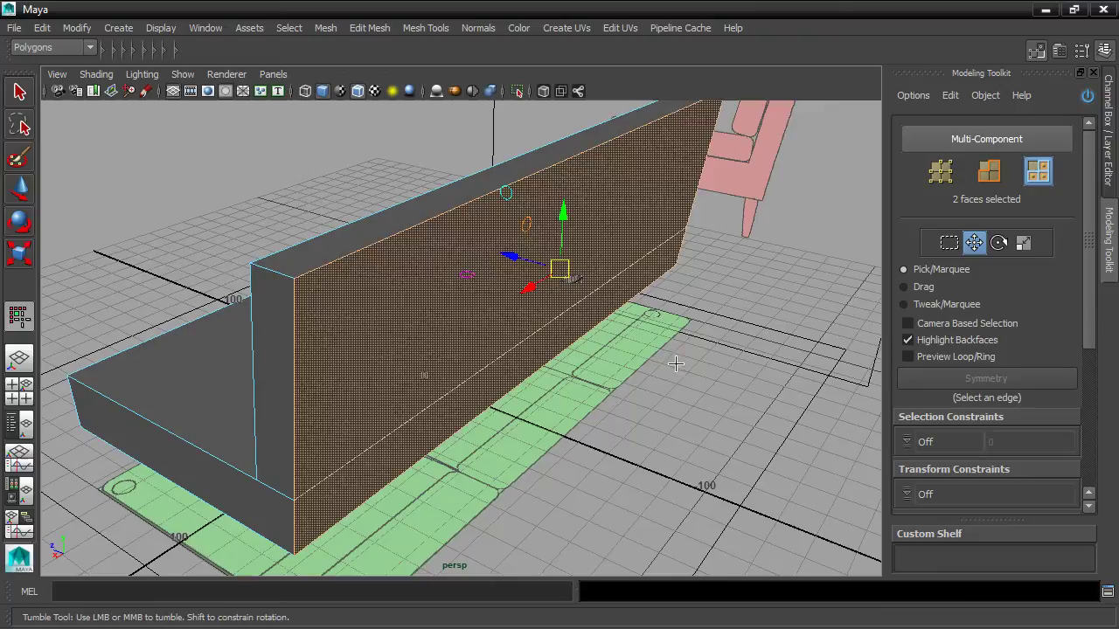
Switch the selected back faces to Scale with Transform Options set to Local
{"action": "left_click", "coordinate": [1022, 243]}
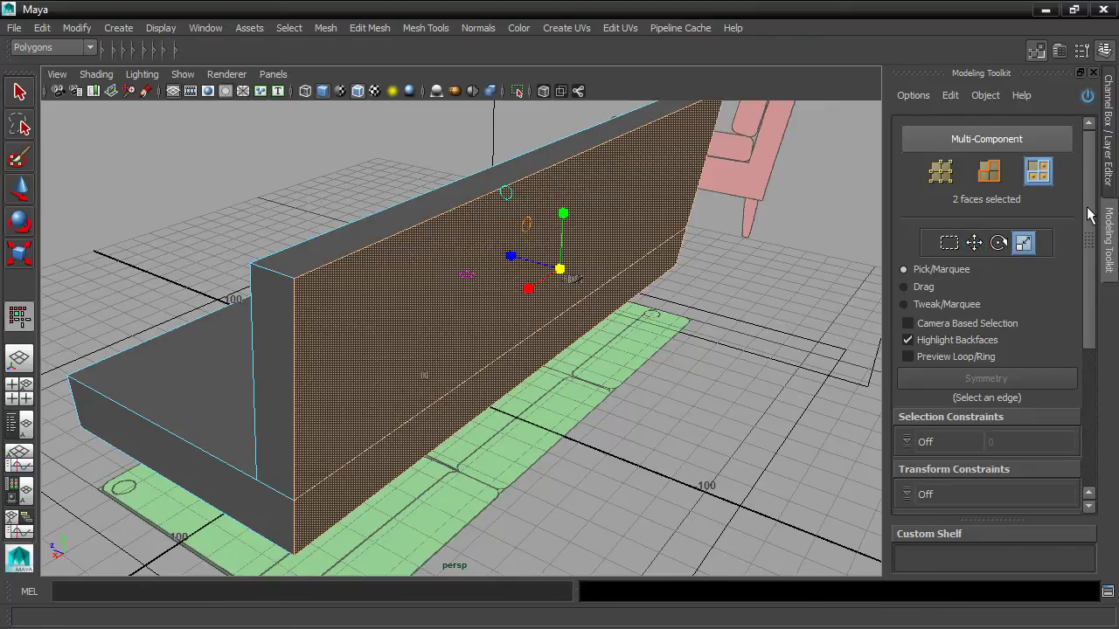
{"action": "left_click_drag", "start_coordinate": [1090, 221], "coordinate": [1094, 387]}
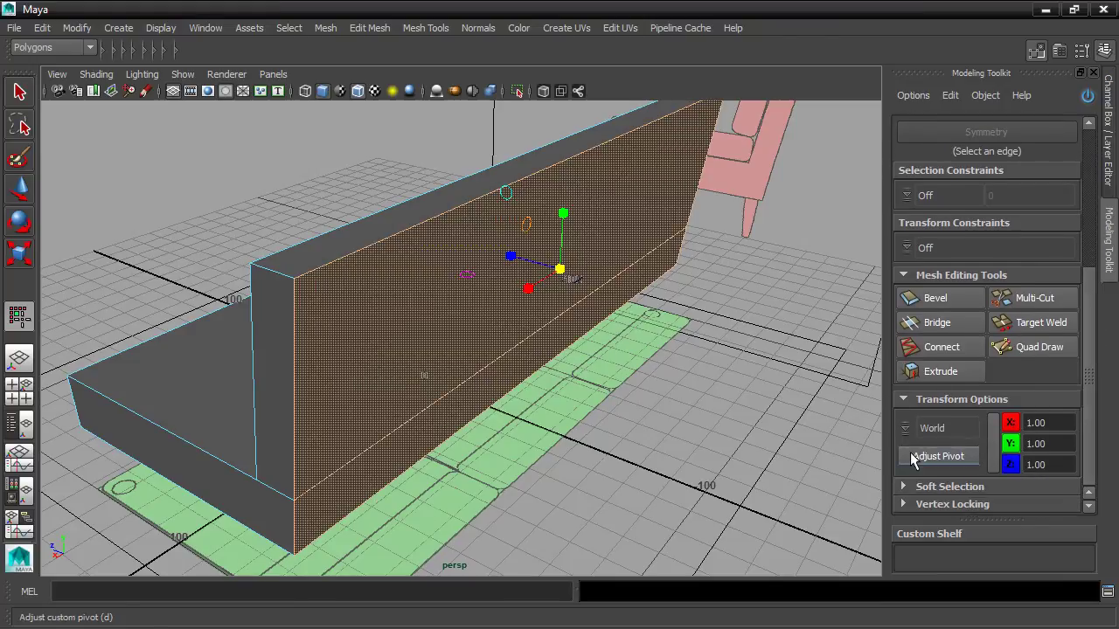
{"action": "left_click_drag", "start_coordinate": [852, 370], "coordinate": [757, 371], "text": "alt"}
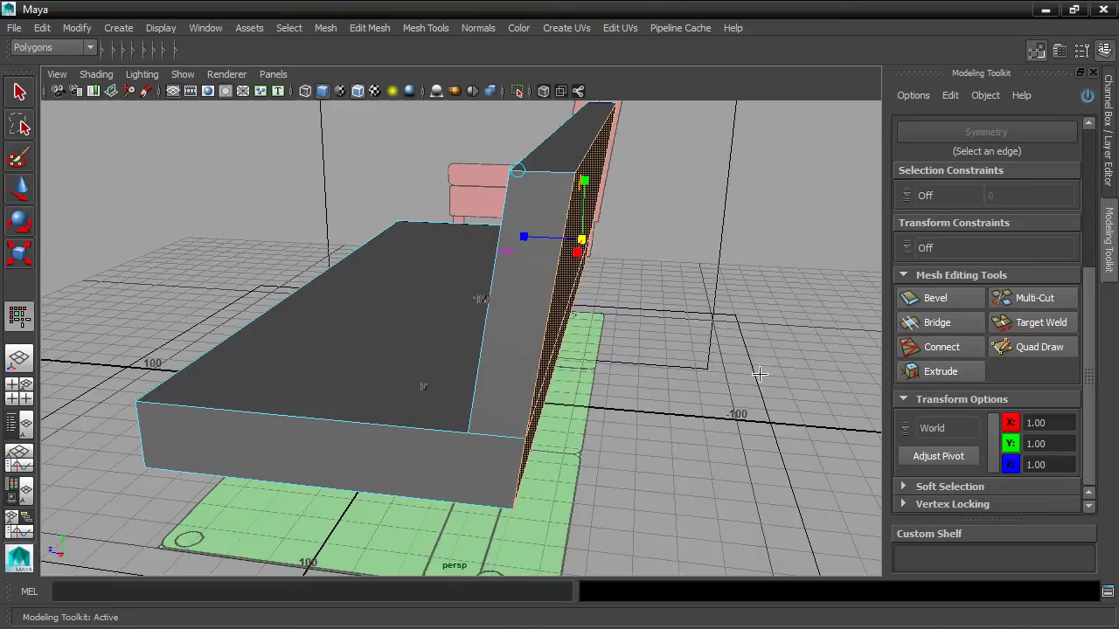
{"action": "key", "text": "space"}
{"action": "right_click_drag", "start_coordinate": [760, 402], "coordinate": [742, 438], "text": "alt"}
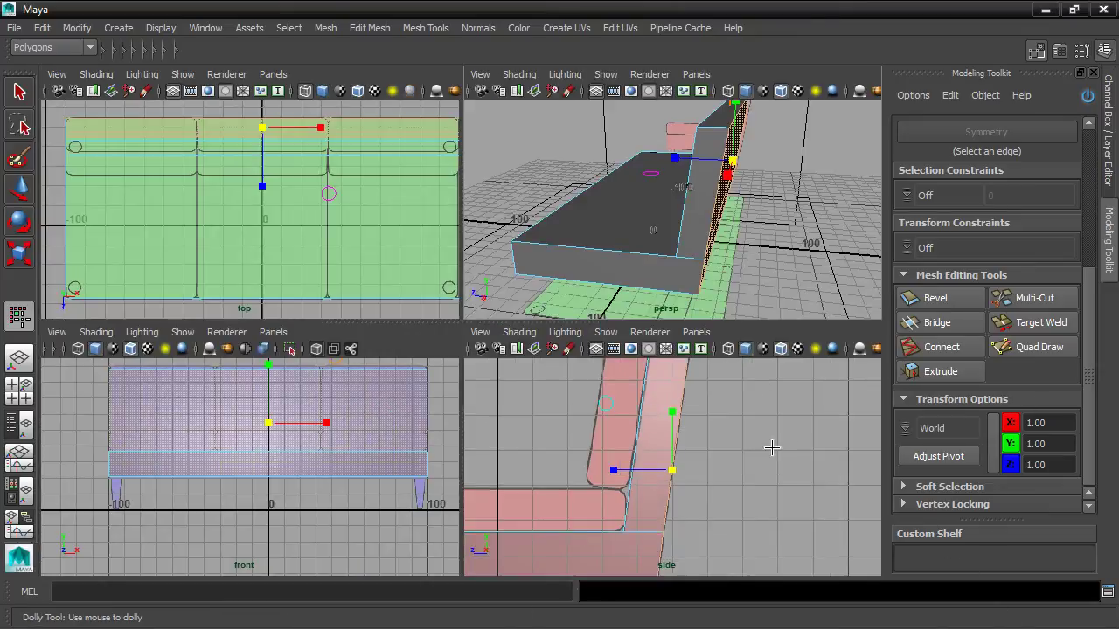
{"action": "left_click", "coordinate": [685, 411]}
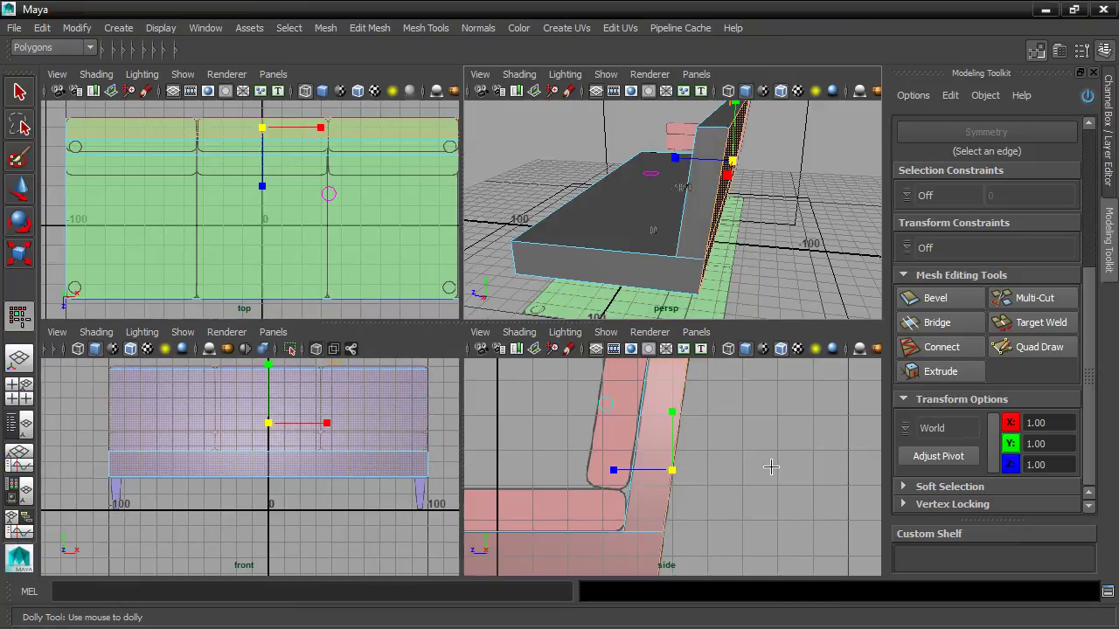
{"action": "left_click", "coordinate": [909, 432]}
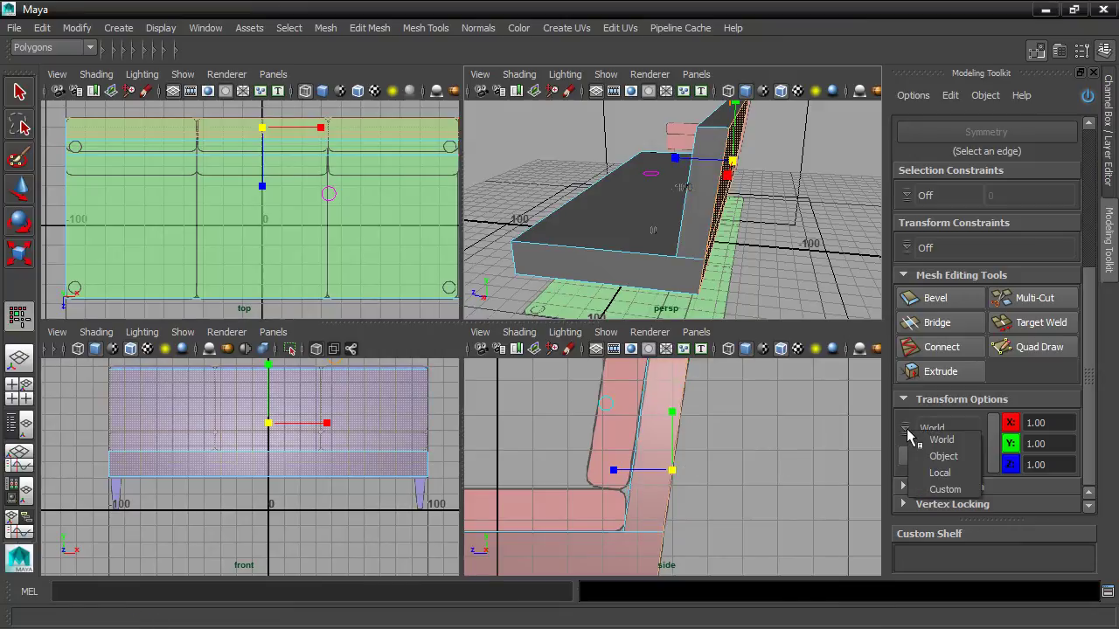
{"action": "left_click", "coordinate": [940, 473]}
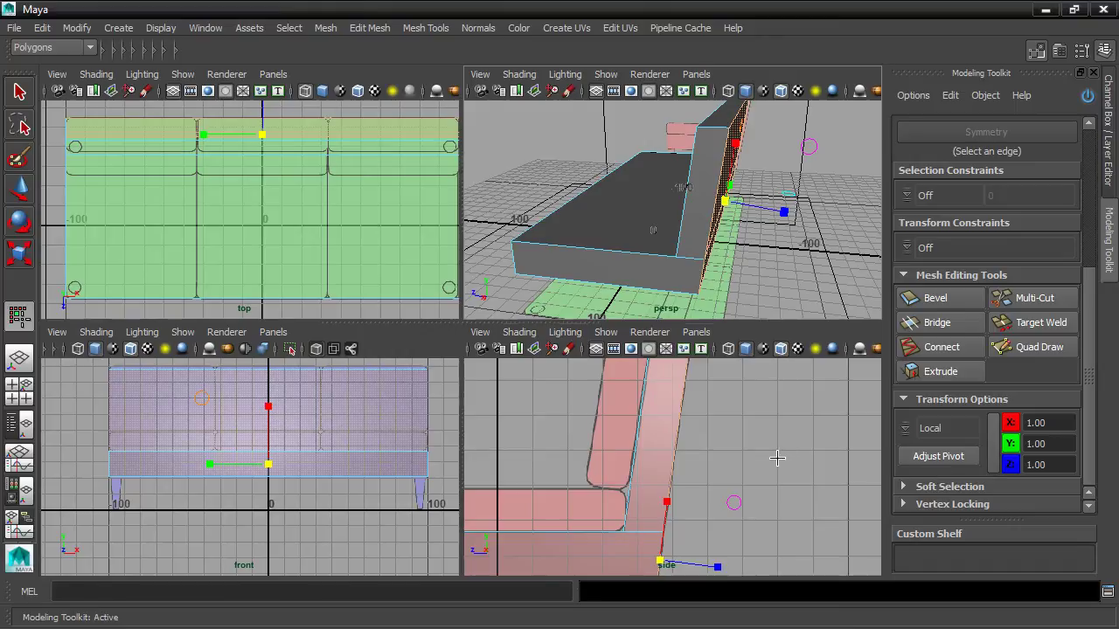
{"action": "middle_click_drag", "start_coordinate": [773, 464], "coordinate": [762, 427], "text": "alt"}
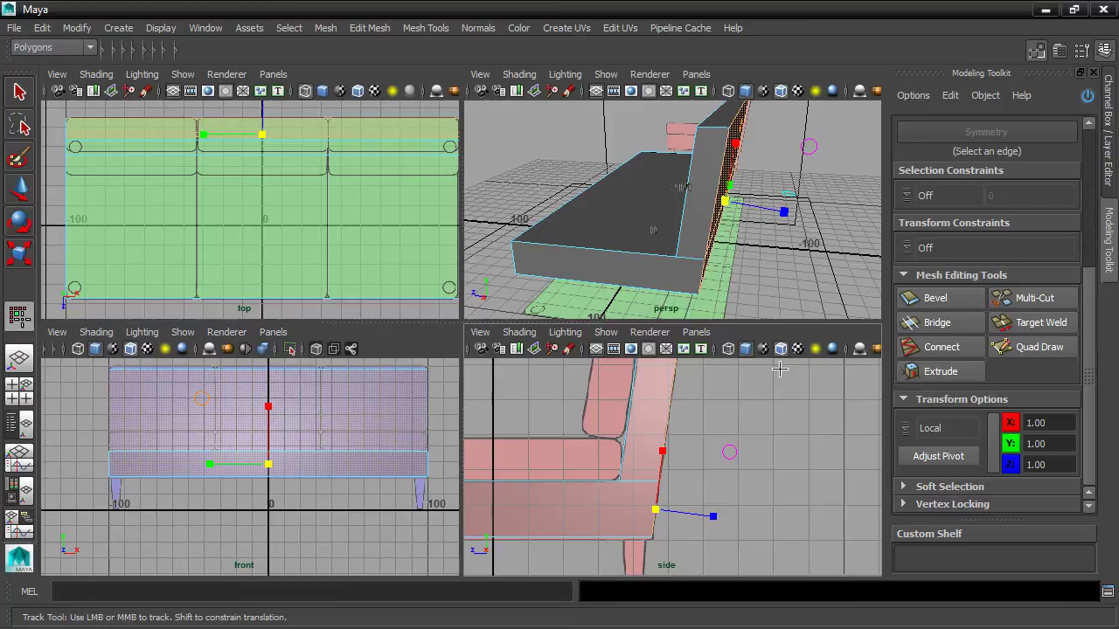
{"action": "left_click_drag", "start_coordinate": [787, 263], "coordinate": [594, 184], "text": "alt"}
{"action": "left_click_drag", "start_coordinate": [483, 175], "coordinate": [462, 171]}
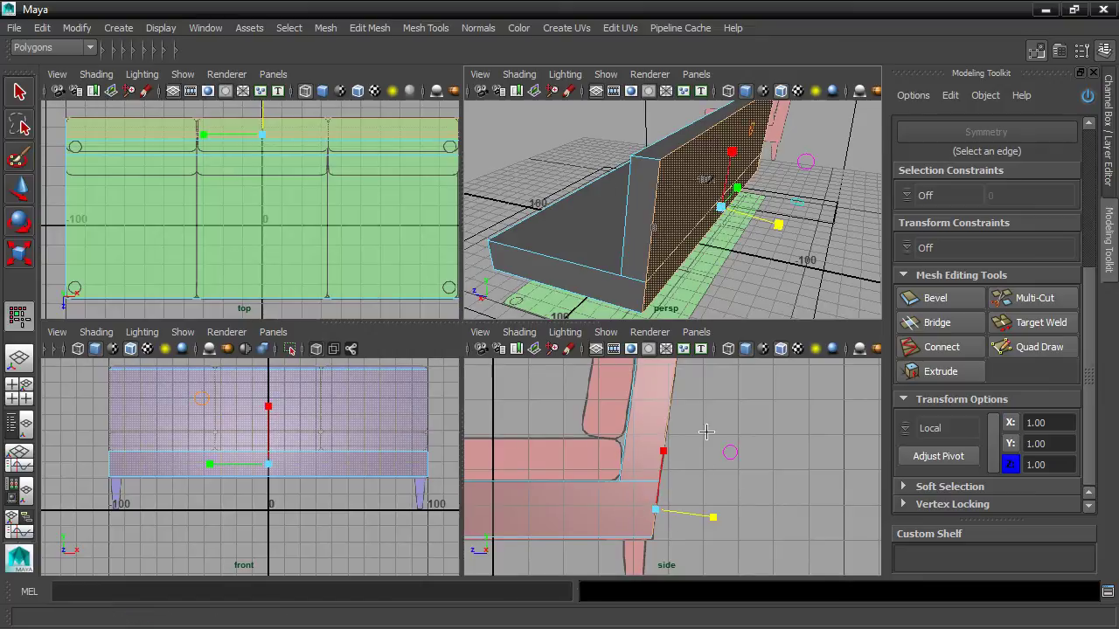
{"action": "left_click_drag", "start_coordinate": [724, 264], "coordinate": [694, 261], "text": "alt"}
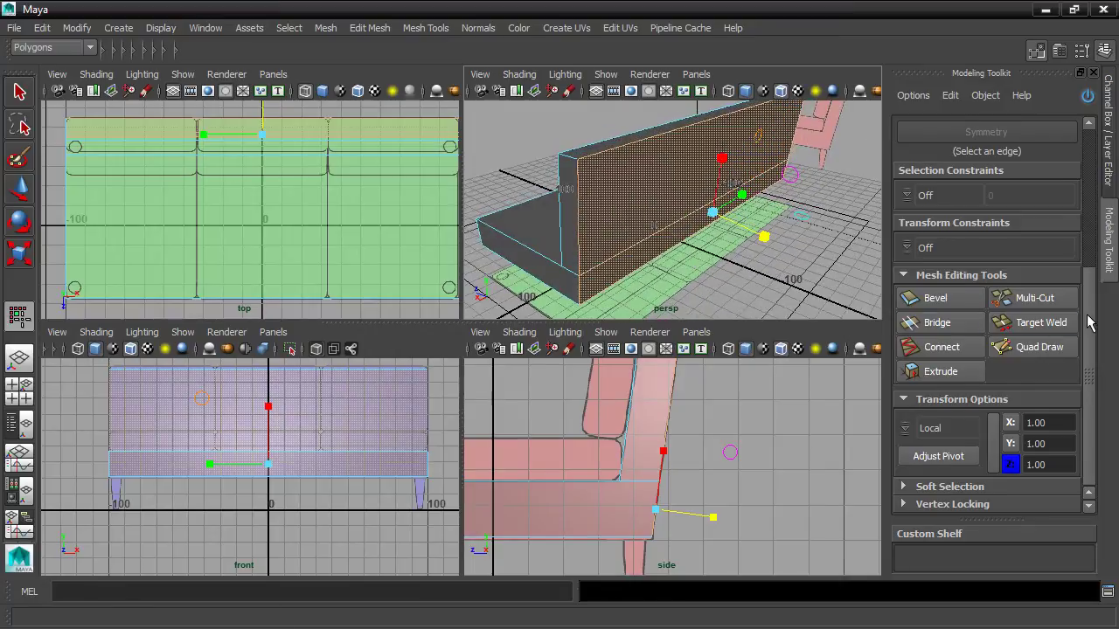
{"action": "left_click_drag", "start_coordinate": [1090, 324], "coordinate": [1089, 179]}
Turn off and close the Modeling Toolkit
{"action": "left_click", "coordinate": [1088, 98]}
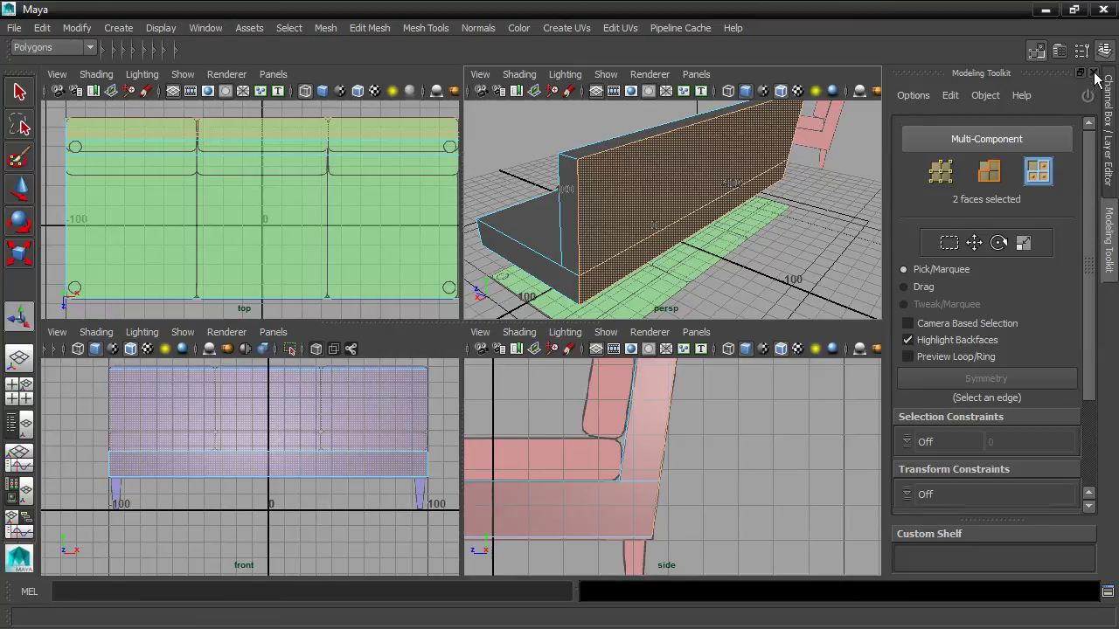
{"action": "left_click", "coordinate": [1093, 72]}
{"action": "left_click_drag", "start_coordinate": [753, 223], "coordinate": [861, 247], "text": "alt"}
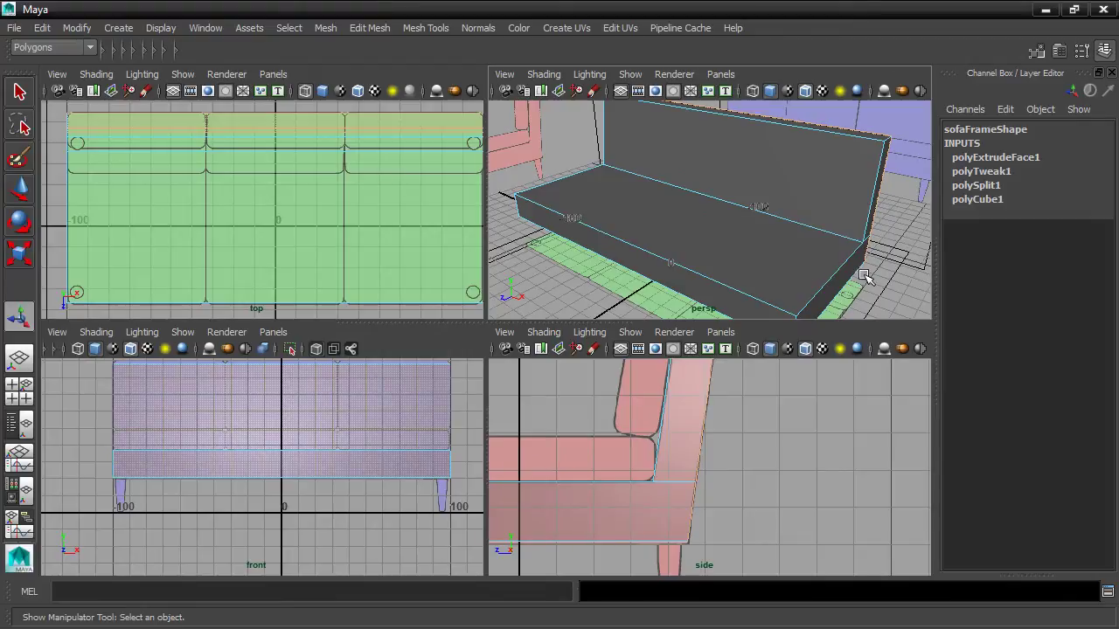
{"action": "left_click_drag", "start_coordinate": [839, 280], "coordinate": [877, 295], "text": "alt"}
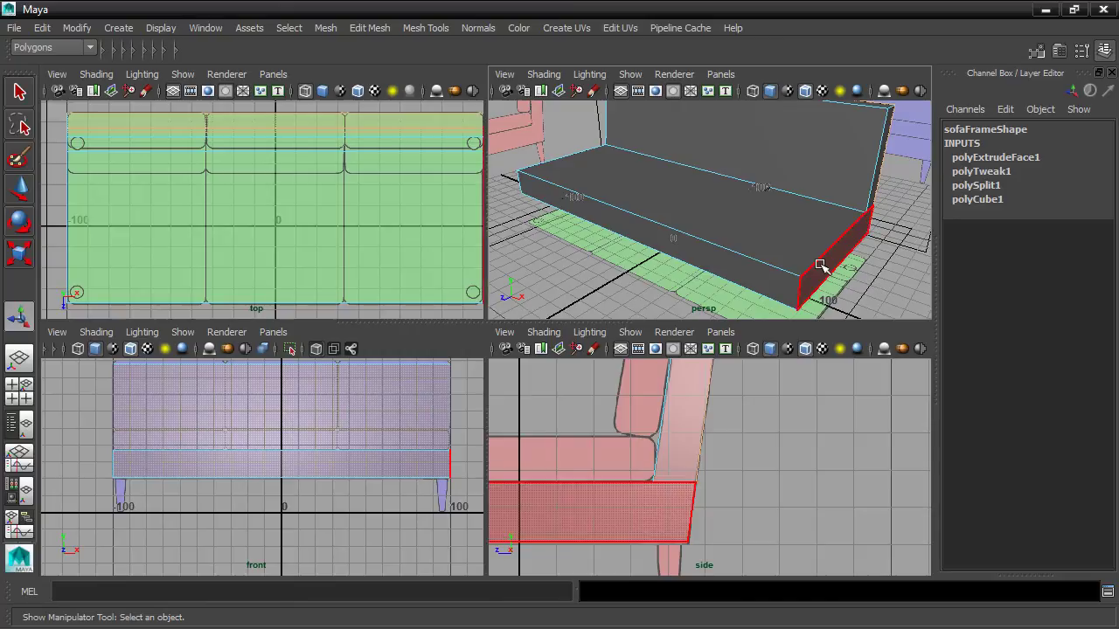
Maximize the perspective view and zoom in on the sofa's front corner
{"action": "key", "text": "space"}
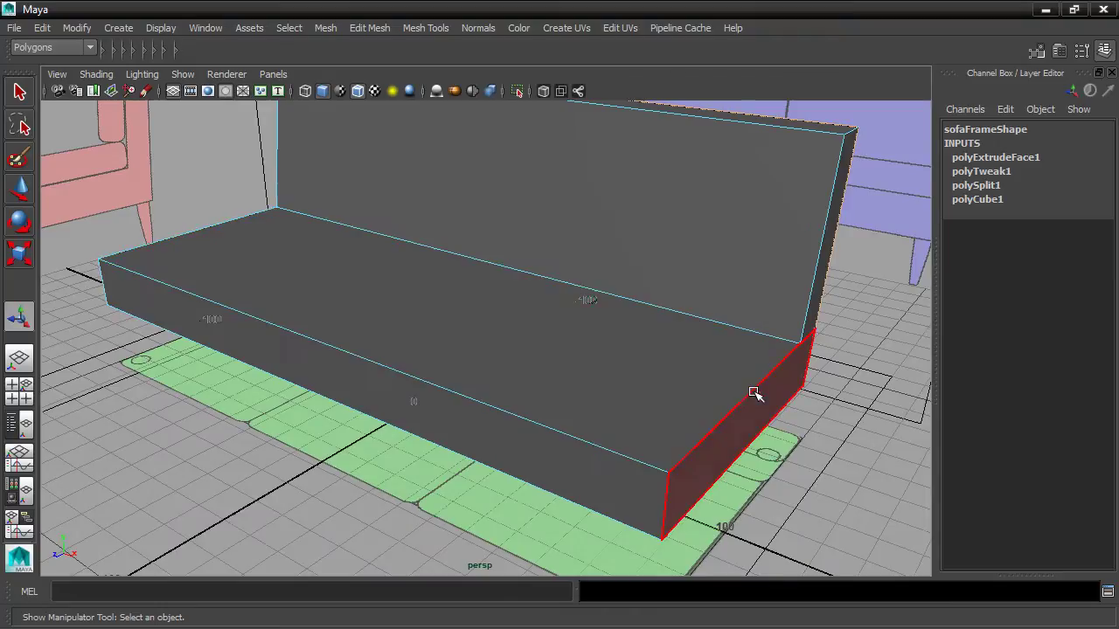
{"action": "scroll", "coordinate": [706, 367], "scroll_direction": "up", "scroll_amount": 3}
{"action": "scroll", "coordinate": [706, 367], "scroll_direction": "up", "scroll_amount": 5}
{"action": "scroll", "coordinate": [714, 407], "scroll_direction": "down", "scroll_amount": 2}
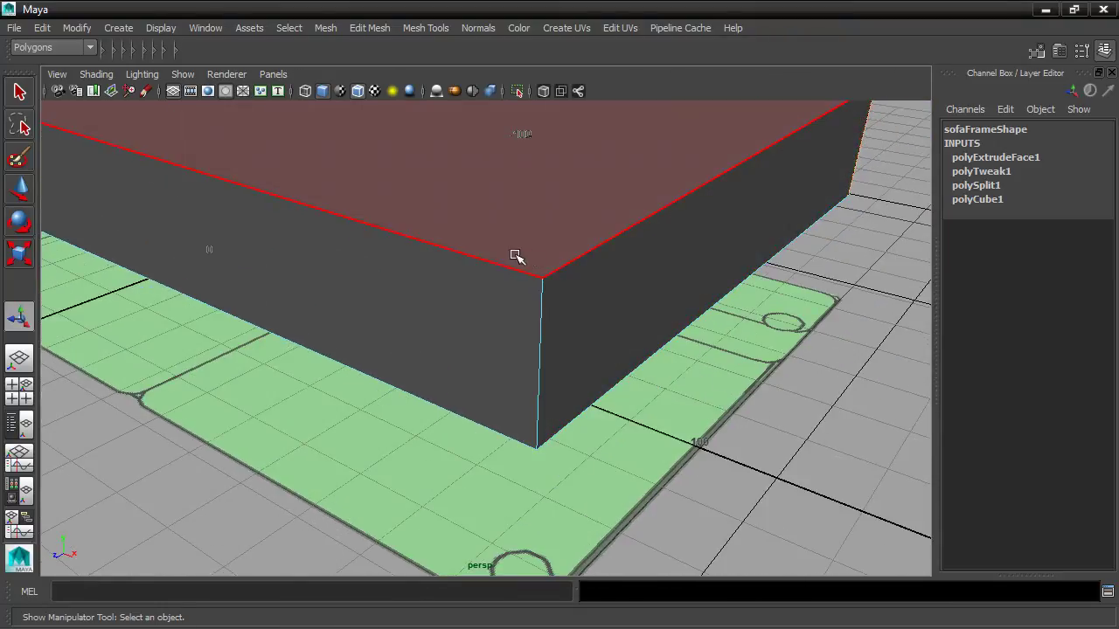
{"action": "left_click_drag", "start_coordinate": [677, 484], "coordinate": [666, 458], "text": "alt"}
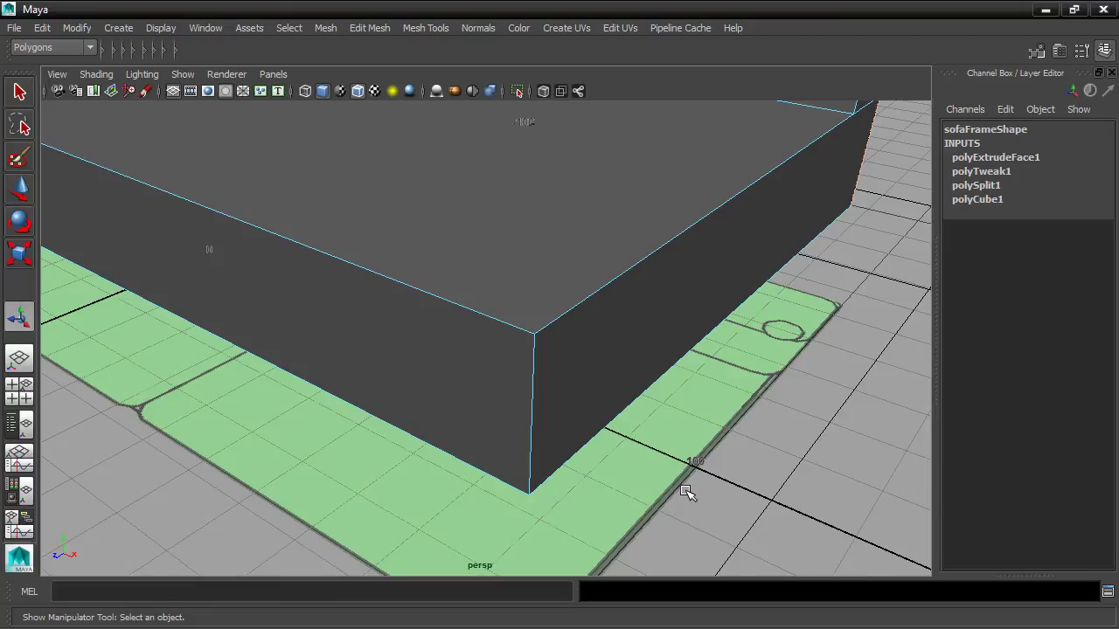
Switch to edge mode and select the edge where the seat meets the backrest
{"action": "right_click_drag", "start_coordinate": [623, 327], "coordinate": [624, 174]}
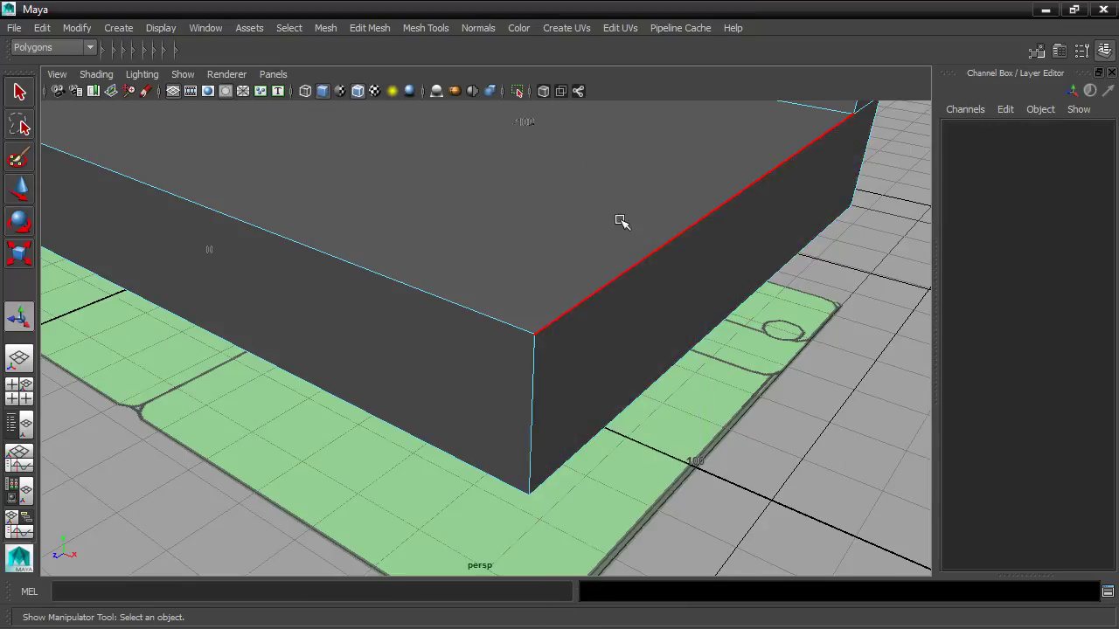
{"action": "scroll", "coordinate": [650, 294], "scroll_direction": "down", "scroll_amount": 3}
{"action": "left_click_drag", "start_coordinate": [678, 287], "coordinate": [672, 349], "text": "alt"}
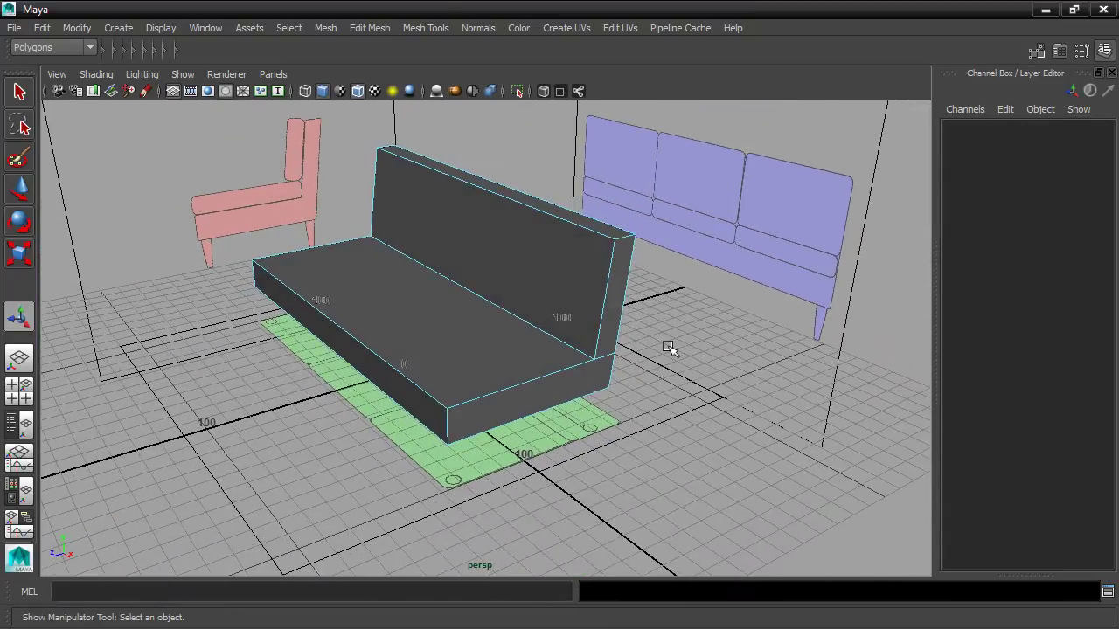
{"action": "scroll", "coordinate": [674, 350], "scroll_direction": "up", "scroll_amount": 4}
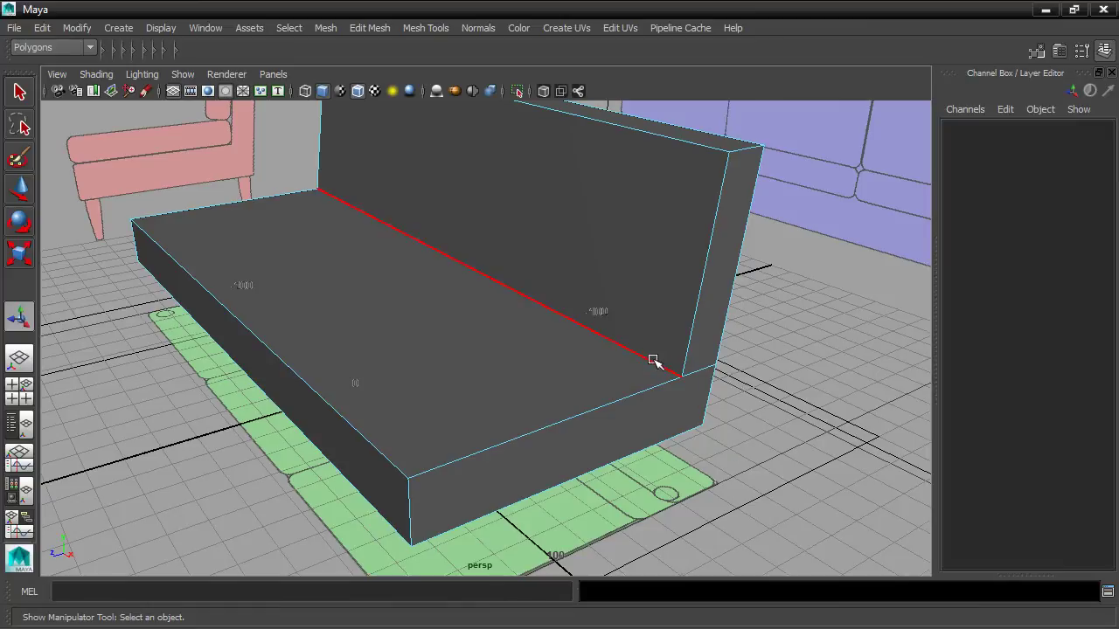
{"action": "left_click", "coordinate": [700, 371]}
{"action": "left_click_drag", "start_coordinate": [705, 370], "coordinate": [687, 317], "text": "alt"}
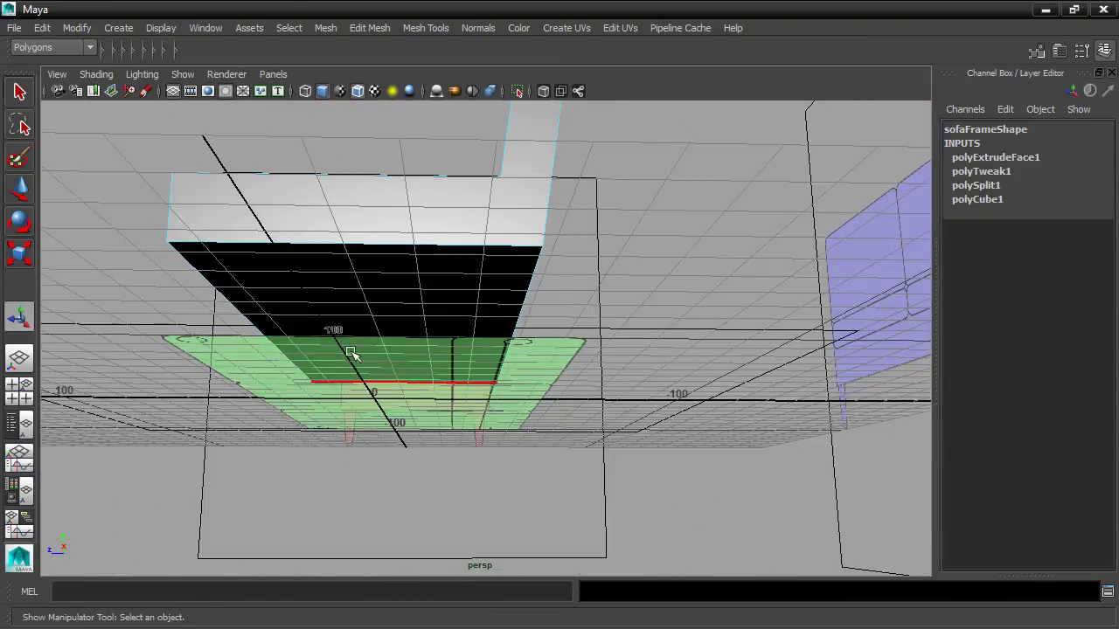
{"action": "left_click_drag", "start_coordinate": [373, 290], "coordinate": [557, 324], "text": "alt"}
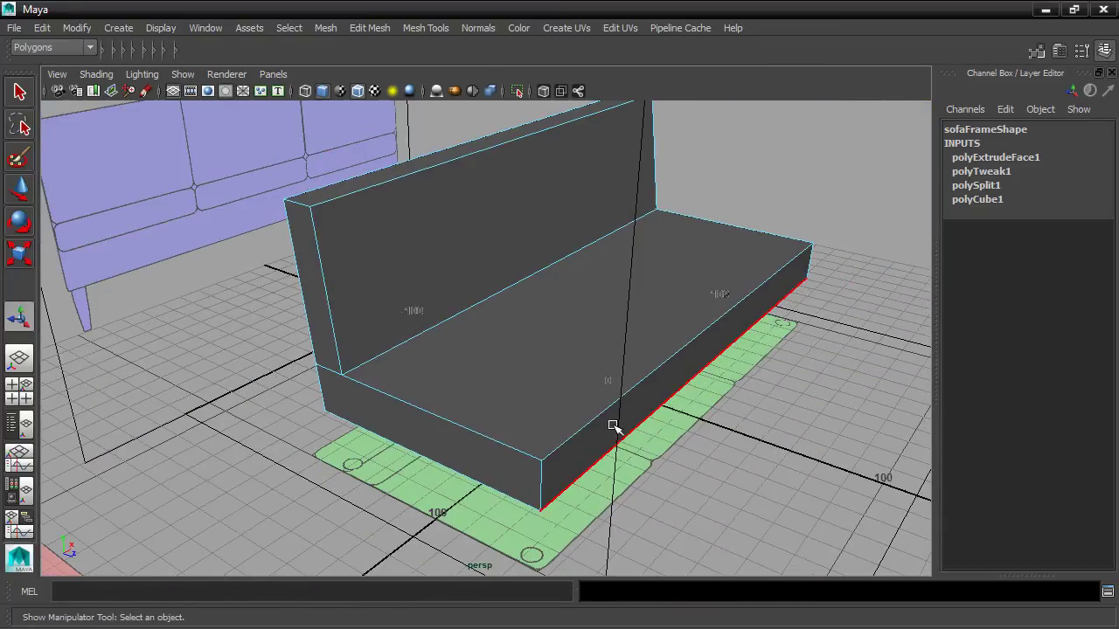
{"action": "left_click", "coordinate": [349, 370]}
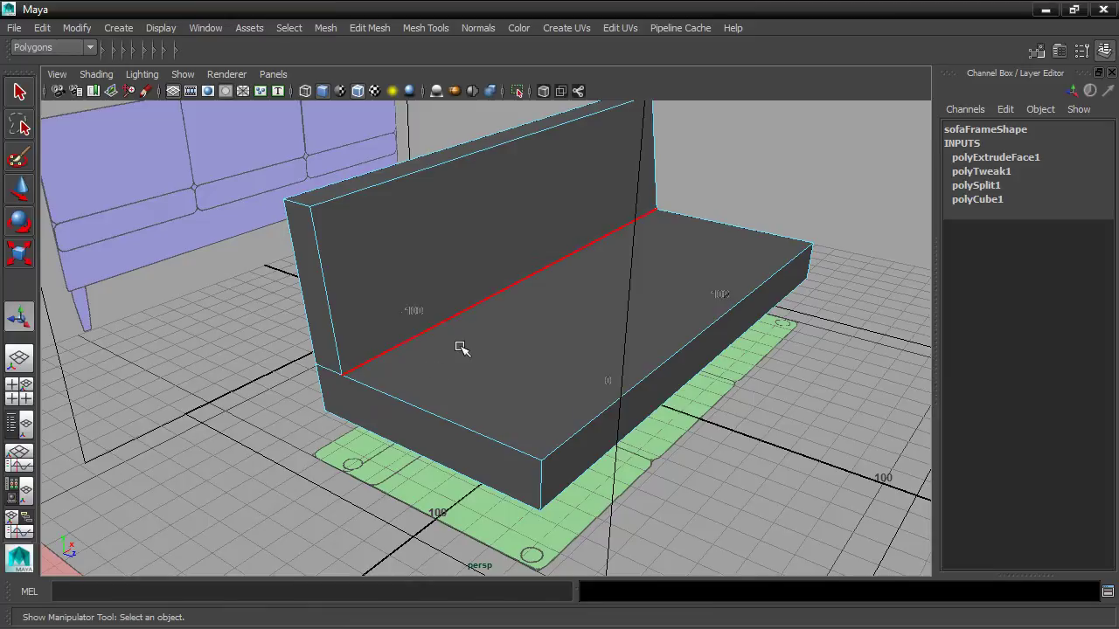
{"action": "left_click_drag", "start_coordinate": [463, 344], "coordinate": [324, 358], "text": "alt"}
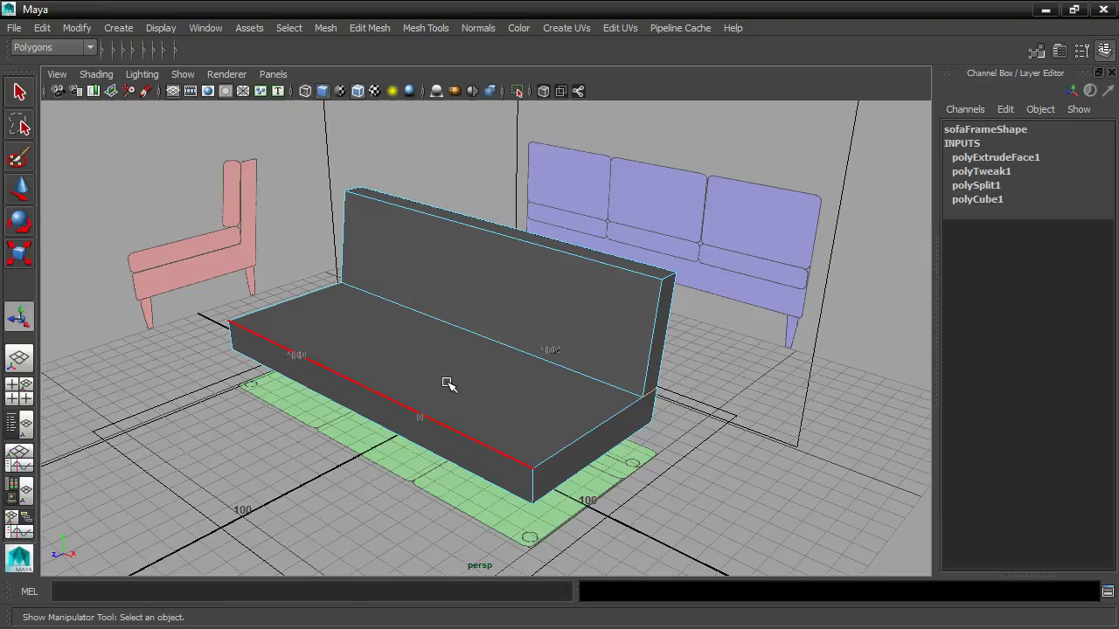
Box-select the sofa's outer edges, toggling off the seat-backrest seam and back-right corner edge
{"action": "left_click", "coordinate": [295, 220]}
{"action": "left_click_drag", "start_coordinate": [180, 142], "coordinate": [760, 529]}
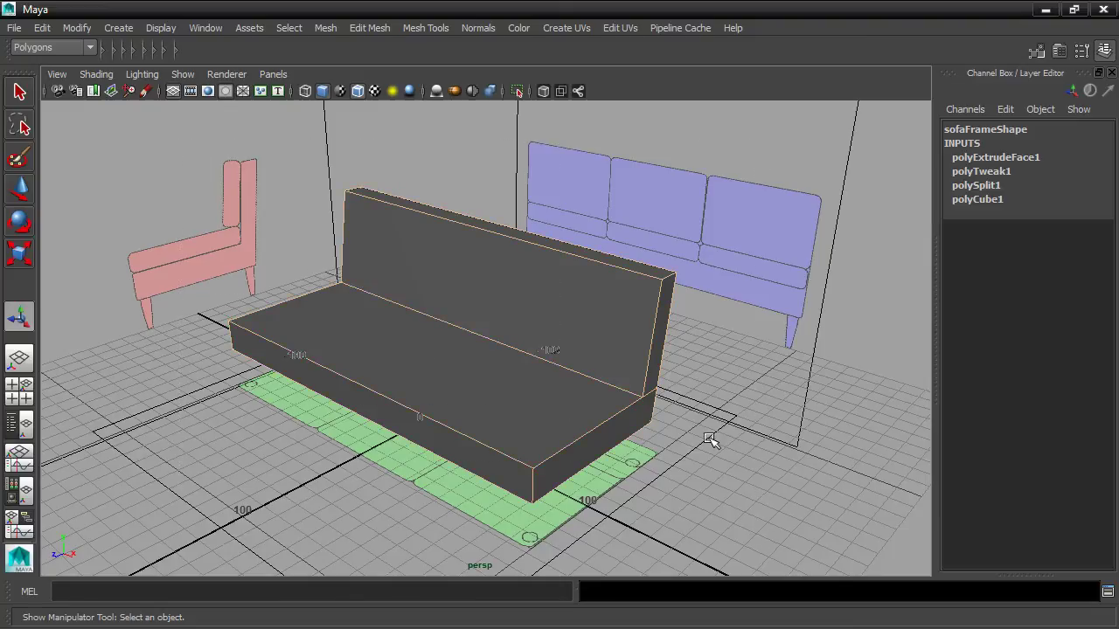
{"action": "left_click", "coordinate": [596, 378]}
{"action": "right_click_drag", "start_coordinate": [594, 381], "coordinate": [715, 410], "text": "alt"}
{"action": "left_click_drag", "start_coordinate": [714, 411], "coordinate": [617, 399], "text": "alt"}
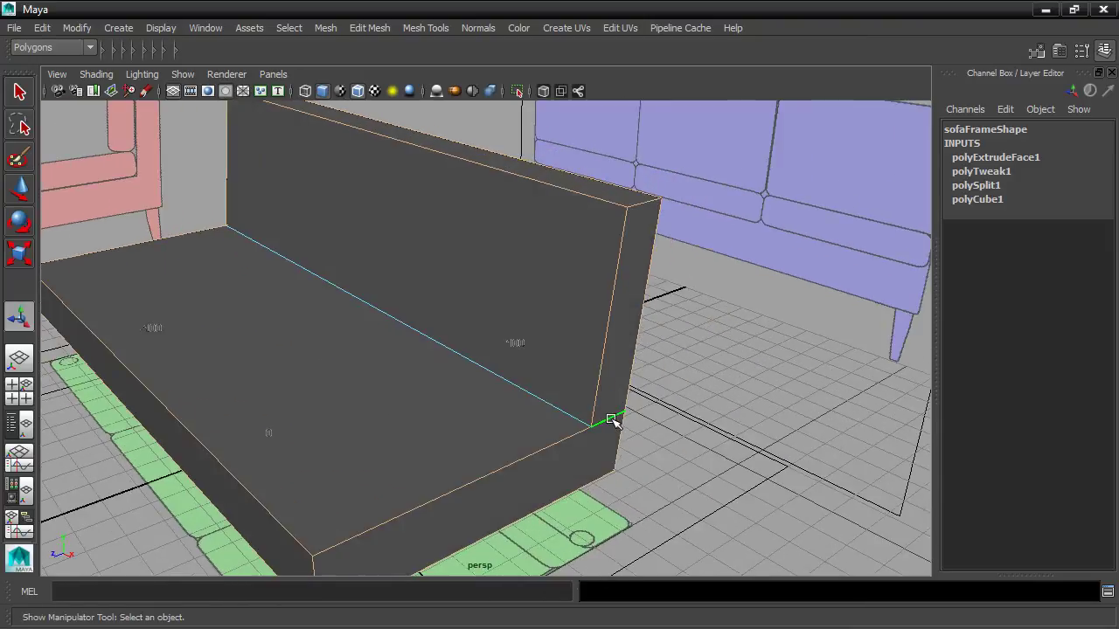
{"action": "left_click", "coordinate": [603, 421]}
{"action": "left_click_drag", "start_coordinate": [455, 405], "coordinate": [489, 449], "text": "alt"}
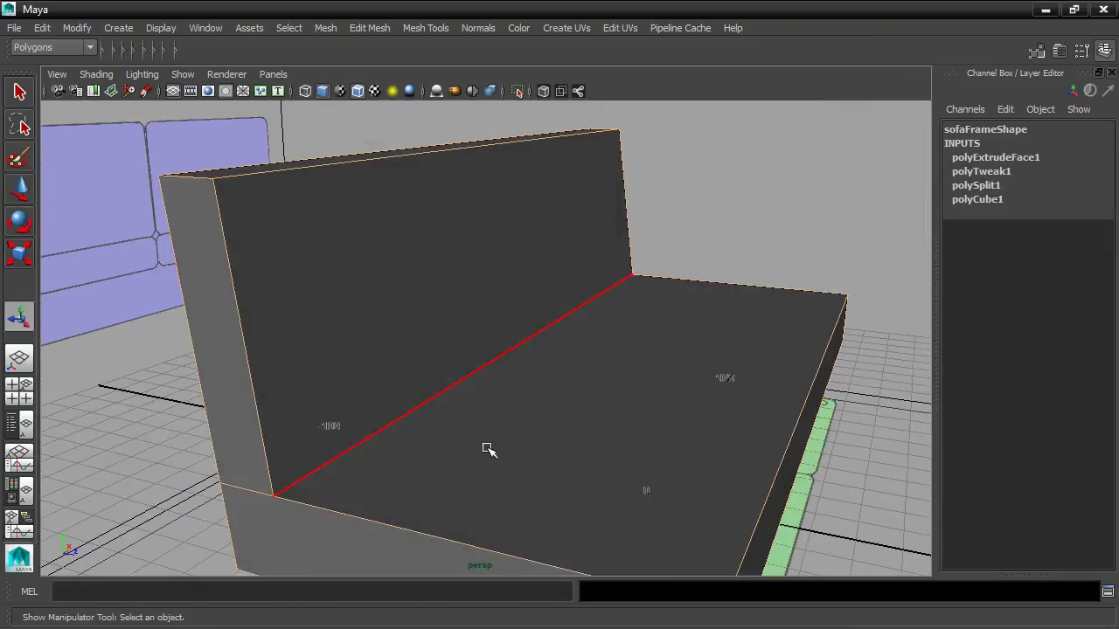
{"action": "left_click", "coordinate": [284, 482]}
{"action": "left_click_drag", "start_coordinate": [395, 465], "coordinate": [190, 445], "text": "alt"}
{"action": "left_click_drag", "start_coordinate": [725, 466], "coordinate": [784, 445], "text": "alt"}
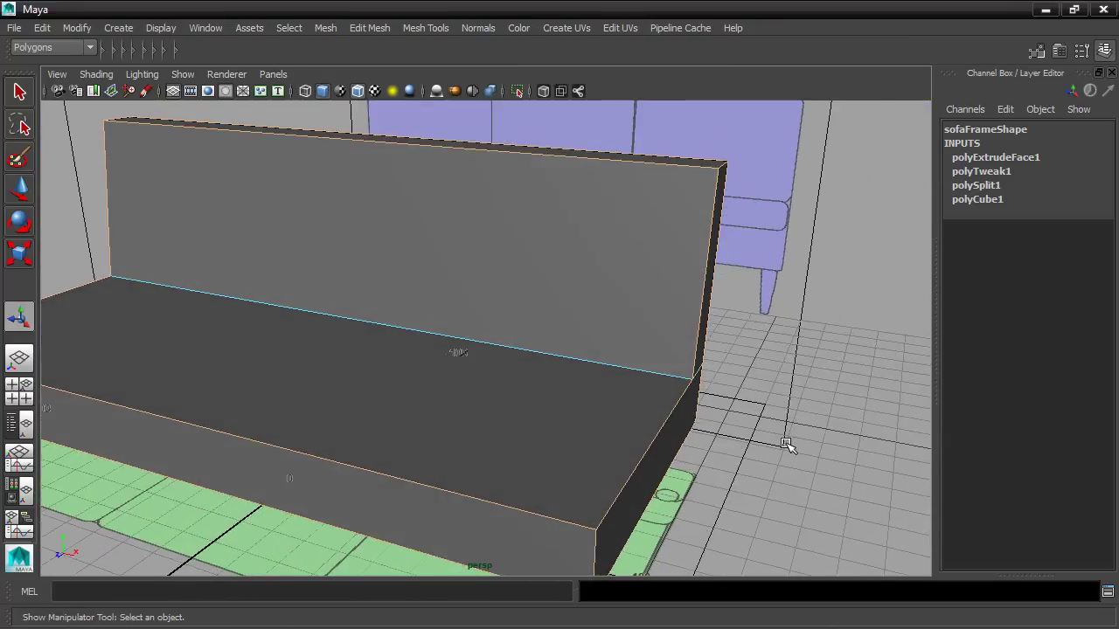
View the sofa as wireframe on a black background with the grid hidden, then return to shaded
{"action": "key", "text": "4"}
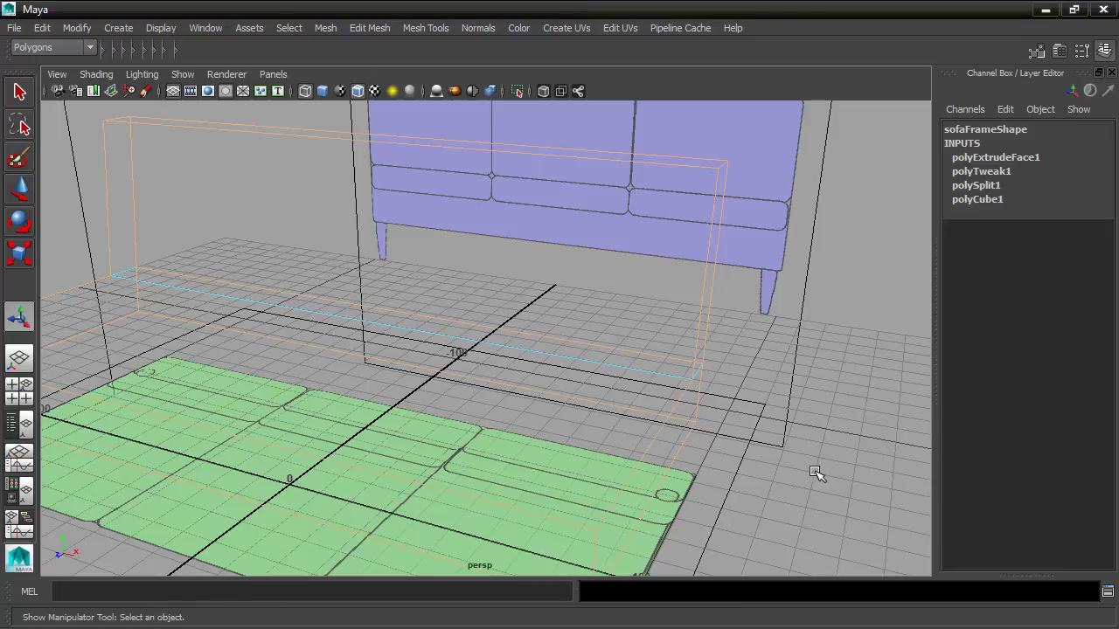
{"action": "left_click_drag", "start_coordinate": [815, 473], "coordinate": [780, 484], "text": "alt"}
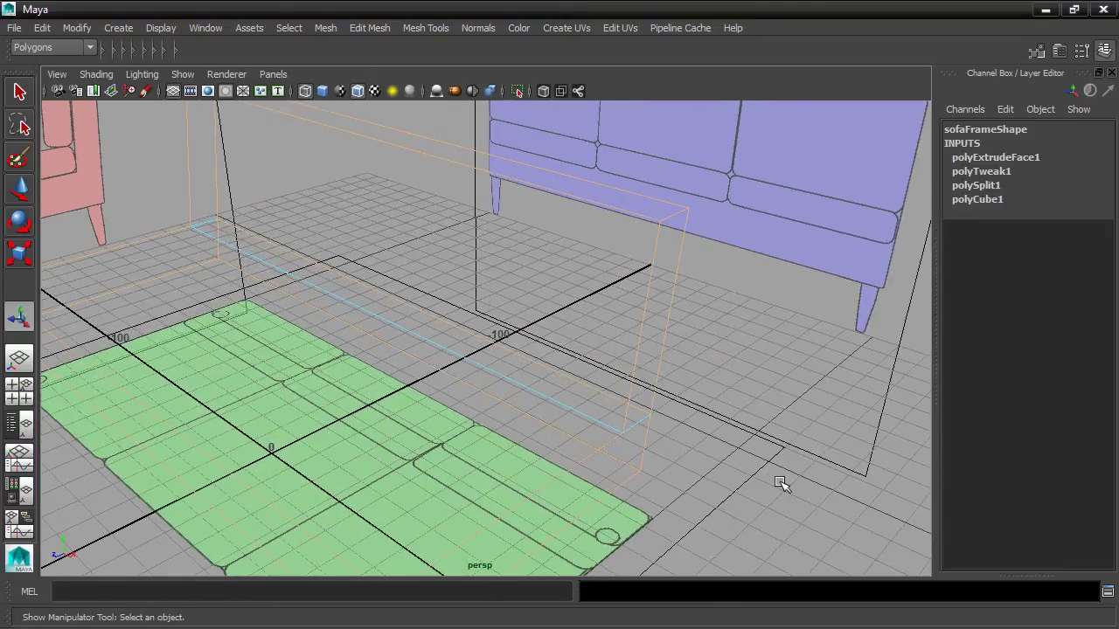
{"action": "key", "text": "alt+b"}
{"action": "key", "text": "alt+b"}
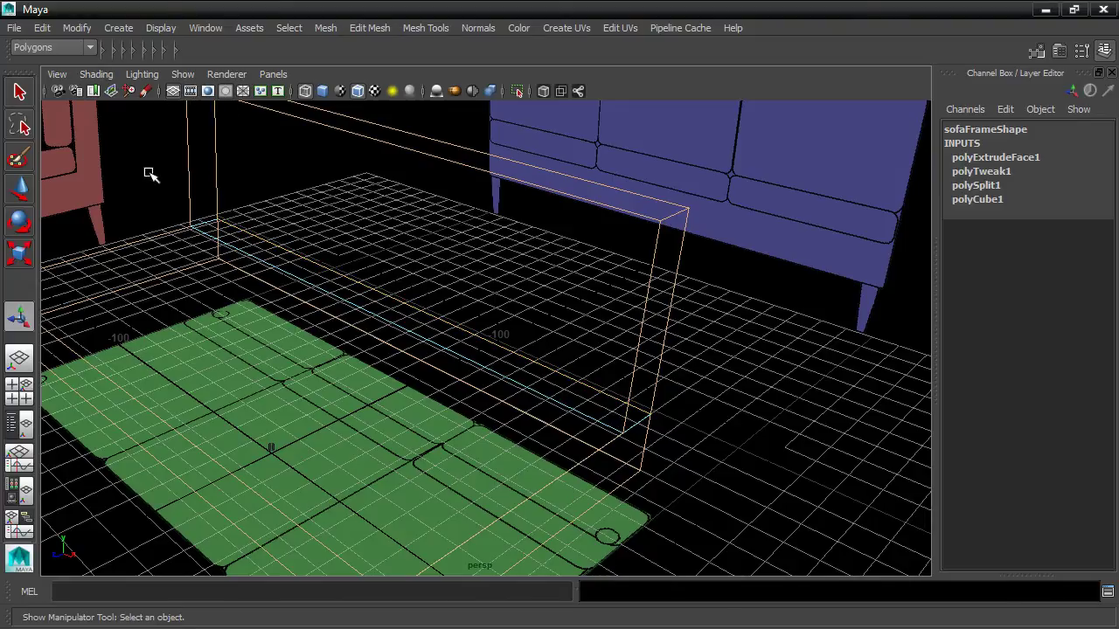
{"action": "left_click", "coordinate": [174, 93]}
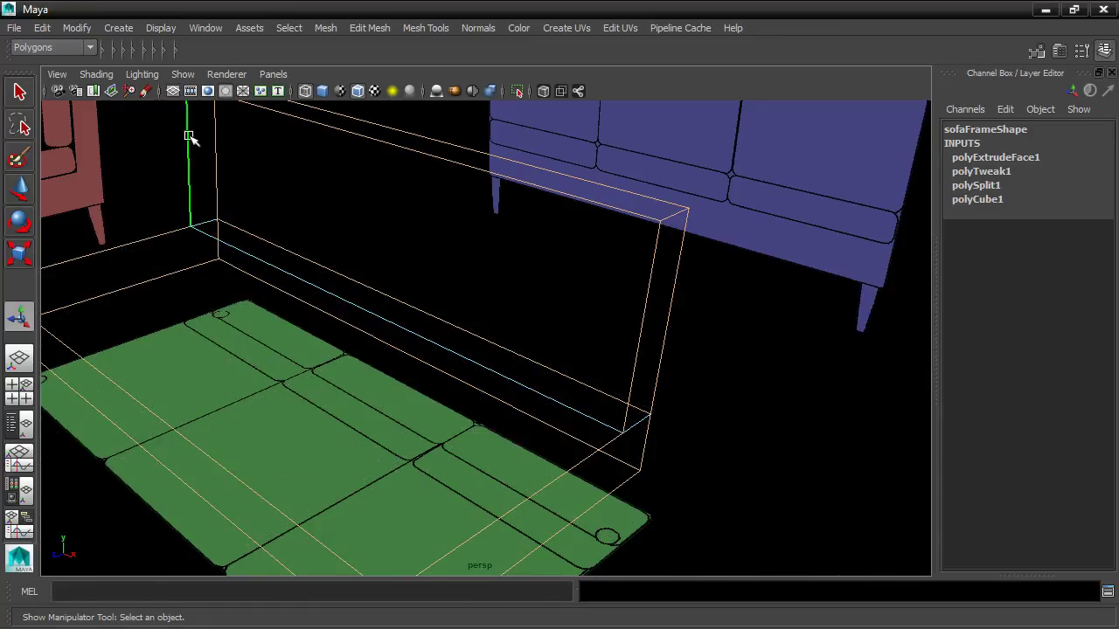
{"action": "mouse_move", "coordinate": [760, 383]}
{"action": "left_mouse_down", "text": "alt"}
{"action": "mouse_move", "coordinate": [779, 399]}
{"action": "mouse_move", "coordinate": [764, 372]}
{"action": "mouse_move", "coordinate": [772, 393]}
{"action": "mouse_move", "coordinate": [683, 383]}
{"action": "mouse_move", "coordinate": [749, 399]}
{"action": "left_mouse_up", "text": "alt"}
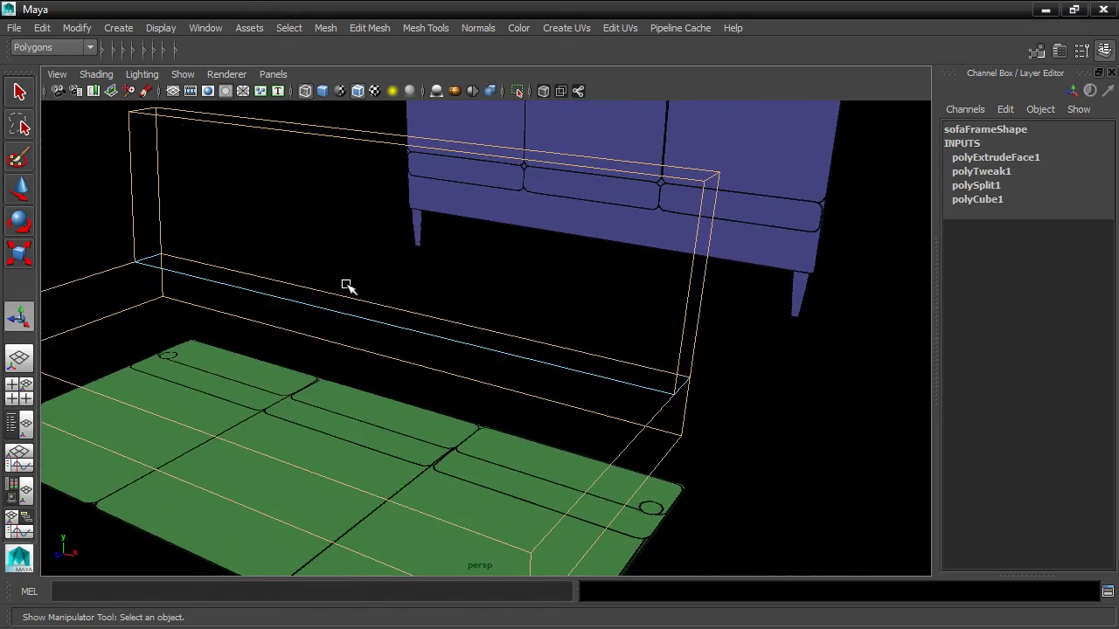
{"action": "mouse_move", "coordinate": [350, 288]}
{"action": "left_mouse_down", "text": "alt"}
{"action": "mouse_move", "coordinate": [550, 281]}
{"action": "mouse_move", "coordinate": [609, 368]}
{"action": "mouse_move", "coordinate": [592, 347]}
{"action": "mouse_move", "coordinate": [603, 349]}
{"action": "mouse_move", "coordinate": [375, 358]}
{"action": "mouse_move", "coordinate": [580, 344]}
{"action": "mouse_move", "coordinate": [677, 379]}
{"action": "mouse_move", "coordinate": [661, 375]}
{"action": "mouse_move", "coordinate": [784, 398]}
{"action": "left_mouse_up", "text": "alt"}
{"action": "key", "text": "5"}
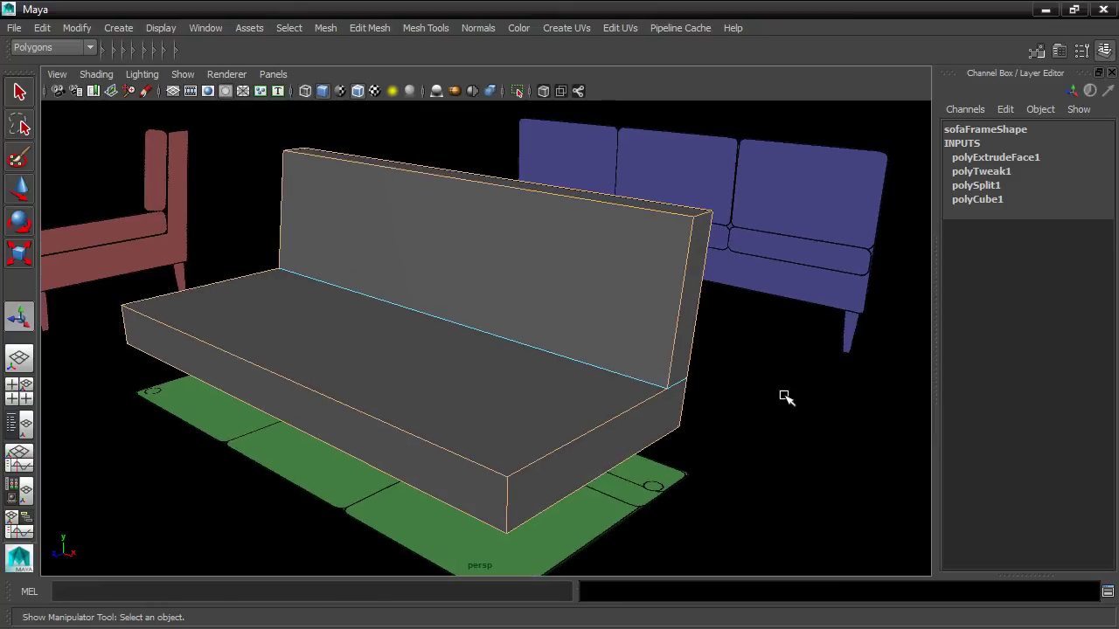
Bevel the selected edges and set polyBevel1 Segments to 3
{"action": "left_click", "coordinate": [377, 29]}
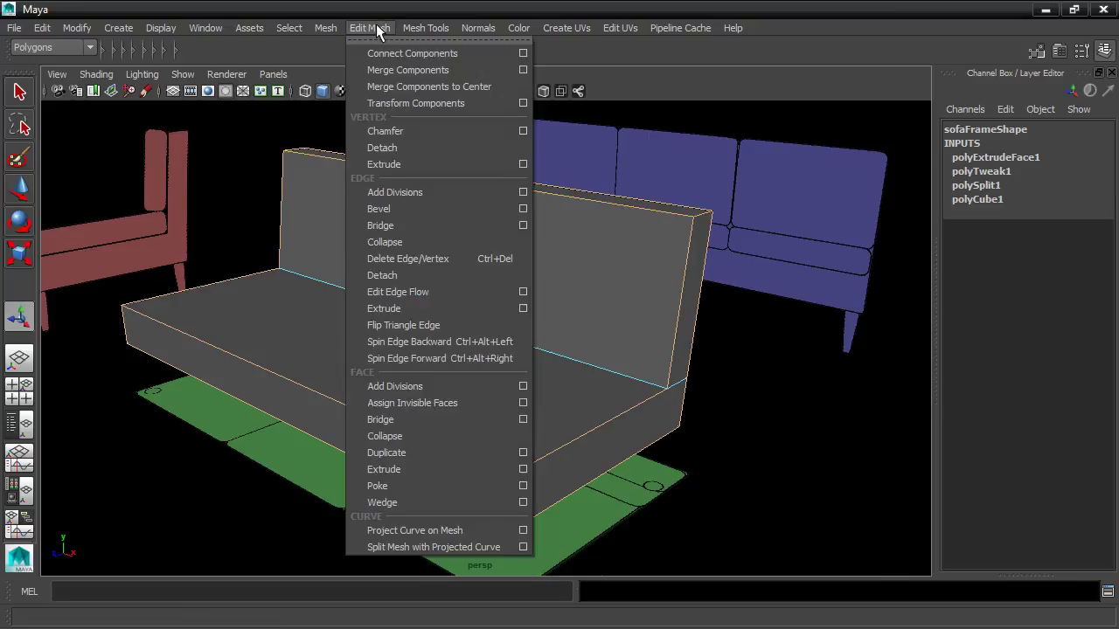
{"action": "left_click", "coordinate": [397, 208]}
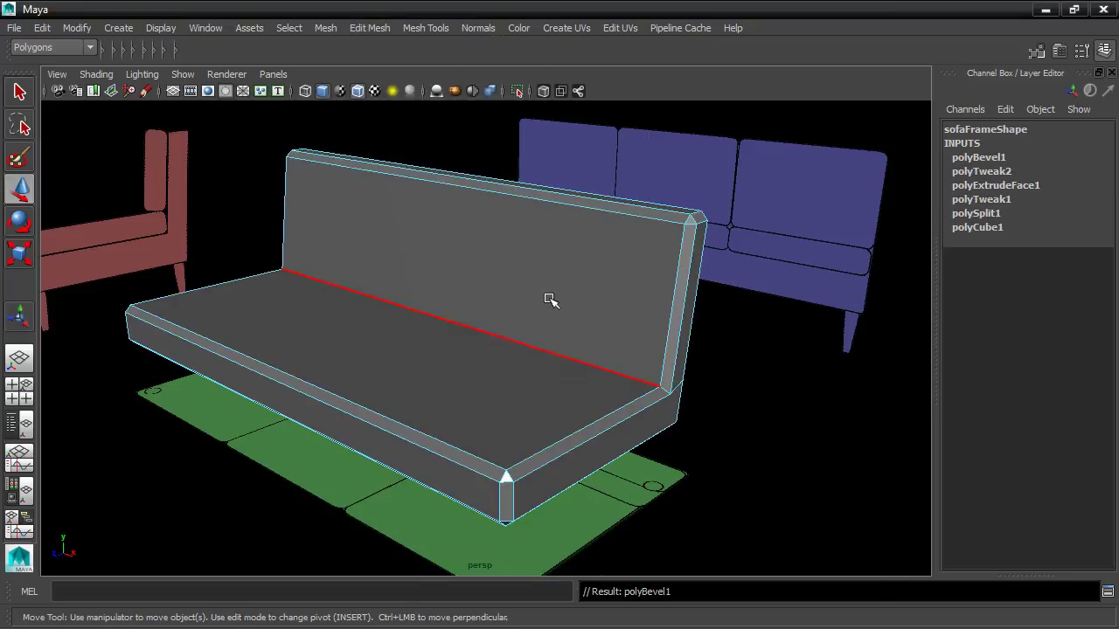
{"action": "right_click_drag", "start_coordinate": [624, 370], "coordinate": [707, 376], "text": "alt"}
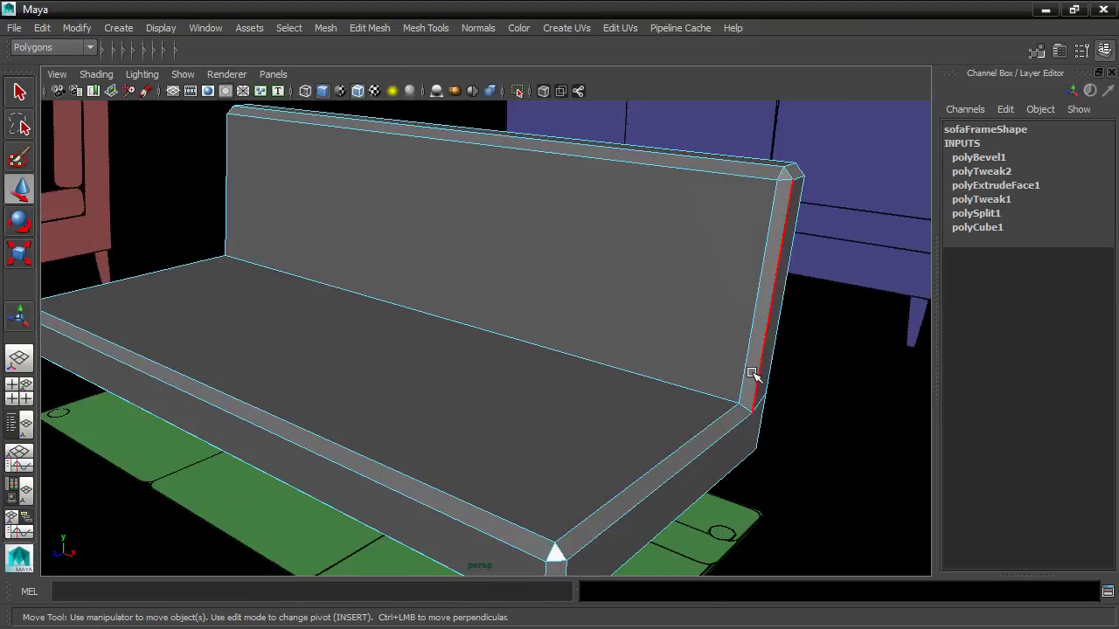
{"action": "left_click_drag", "start_coordinate": [687, 467], "coordinate": [664, 444], "text": "alt"}
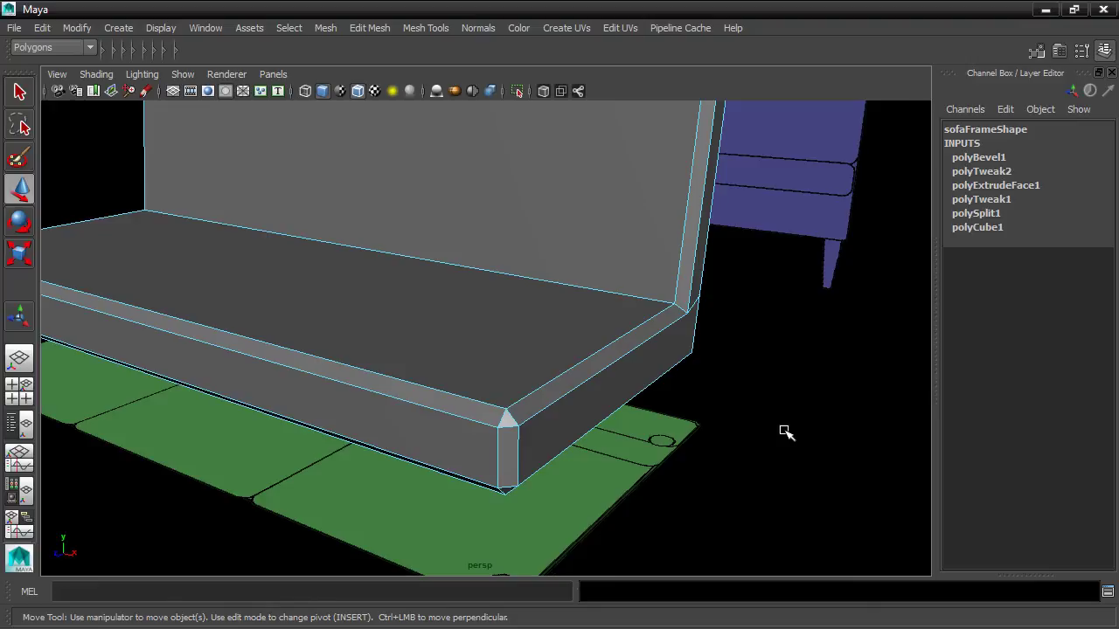
{"action": "left_click", "coordinate": [983, 159]}
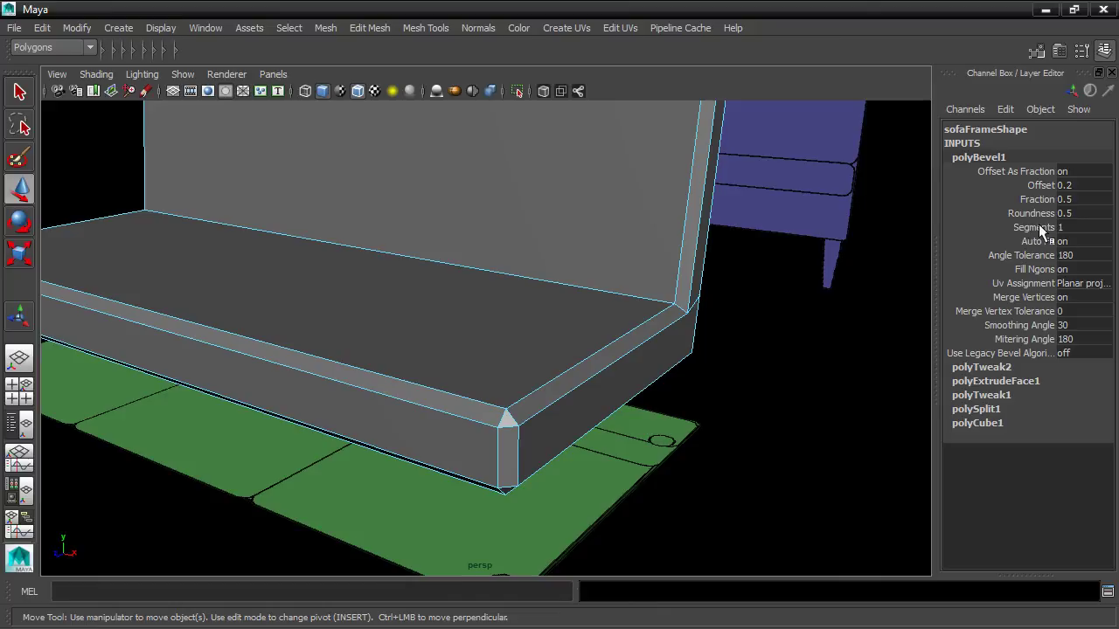
{"action": "type", "text": "3"}
{"action": "key", "text": "Return"}
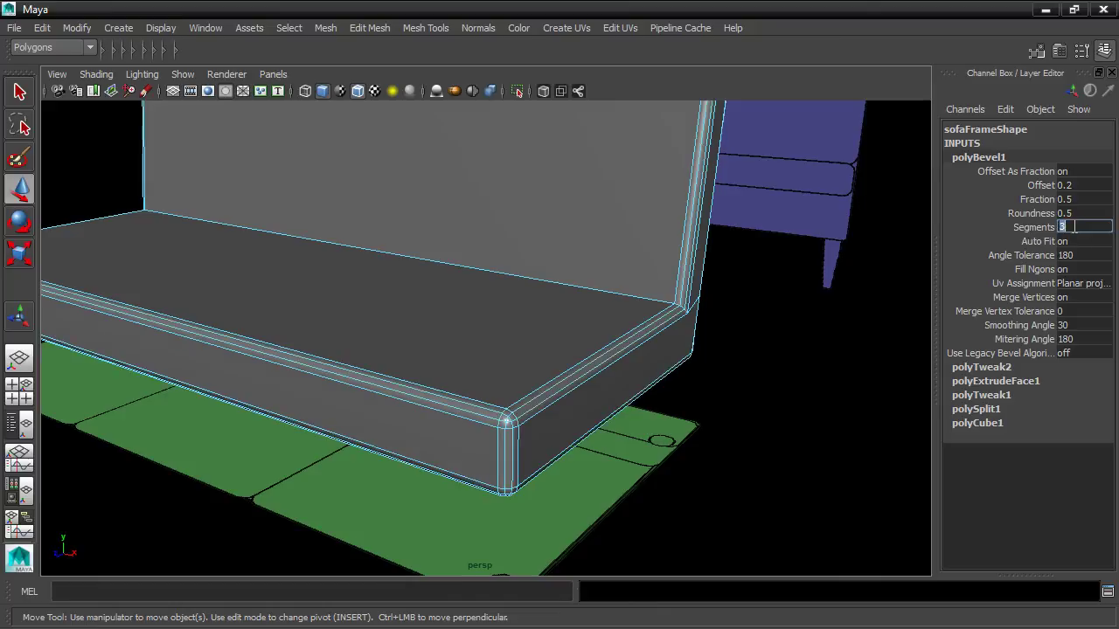
Narrow the bevel Fraction to 0.1 and check the rounded corners around the sofa
{"action": "left_click_drag", "start_coordinate": [784, 344], "coordinate": [676, 342], "text": "alt"}
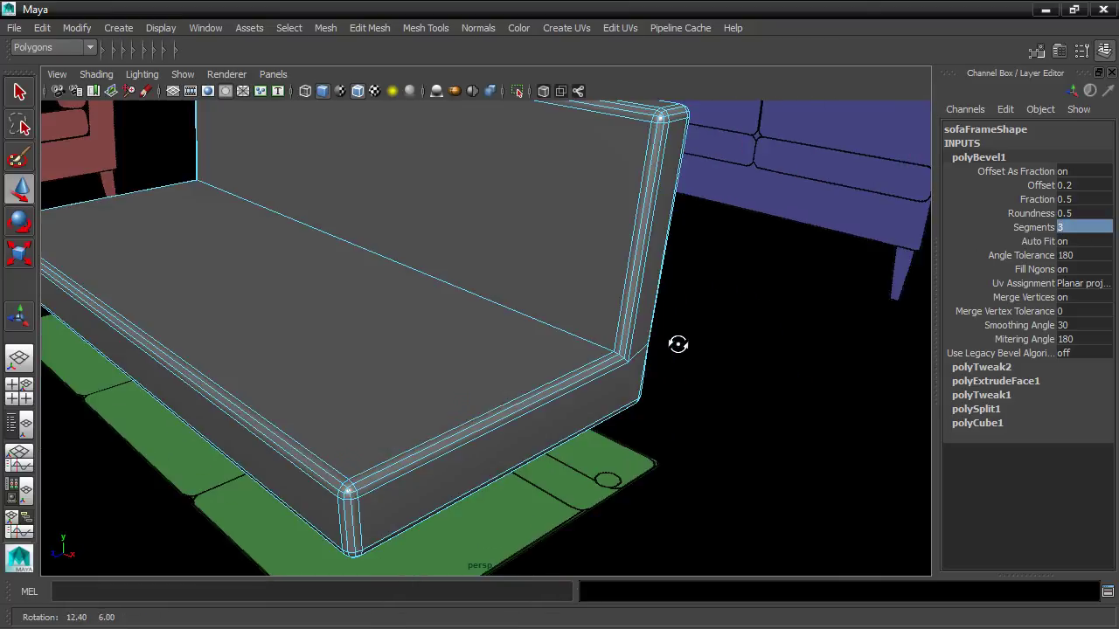
{"action": "scroll", "coordinate": [687, 387], "scroll_direction": "up", "scroll_amount": 5}
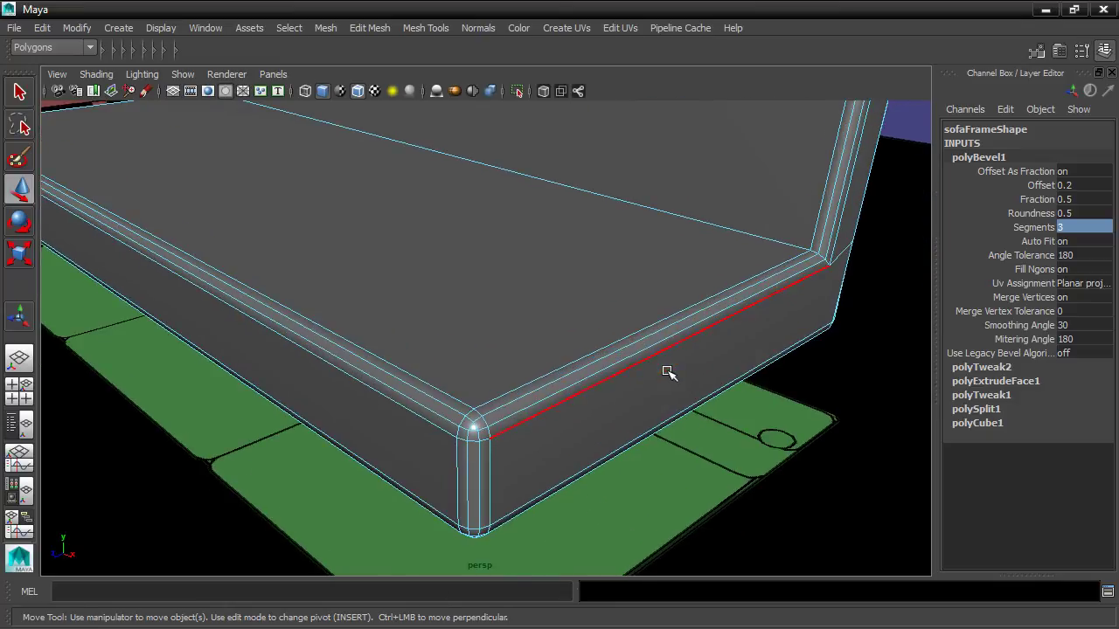
{"action": "left_click", "coordinate": [1020, 197]}
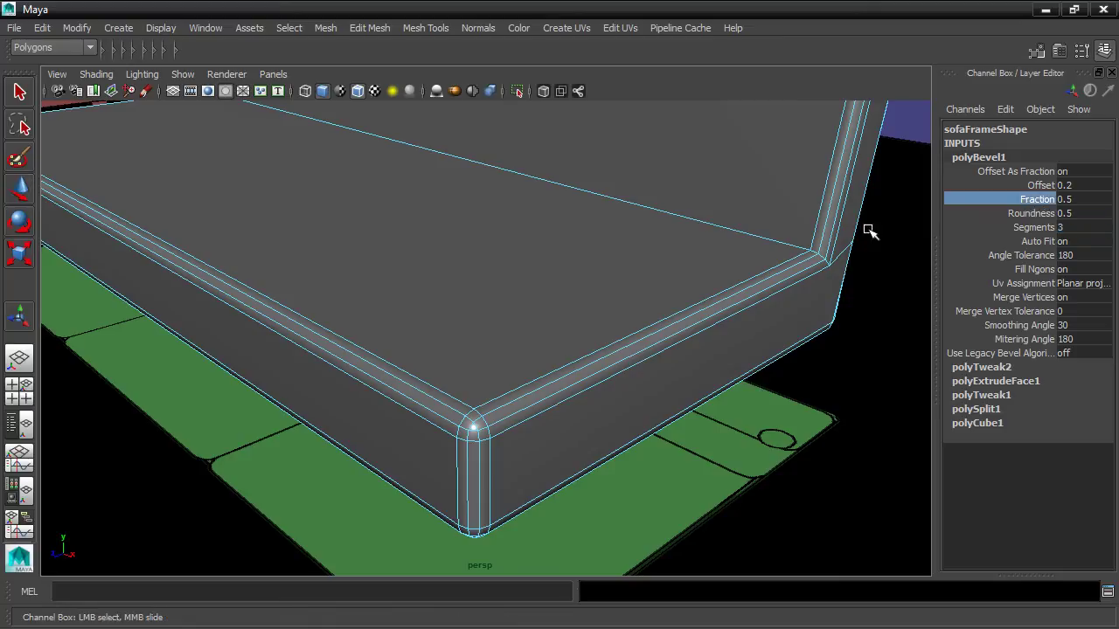
{"action": "middle_click_drag", "start_coordinate": [749, 192], "coordinate": [749, 194]}
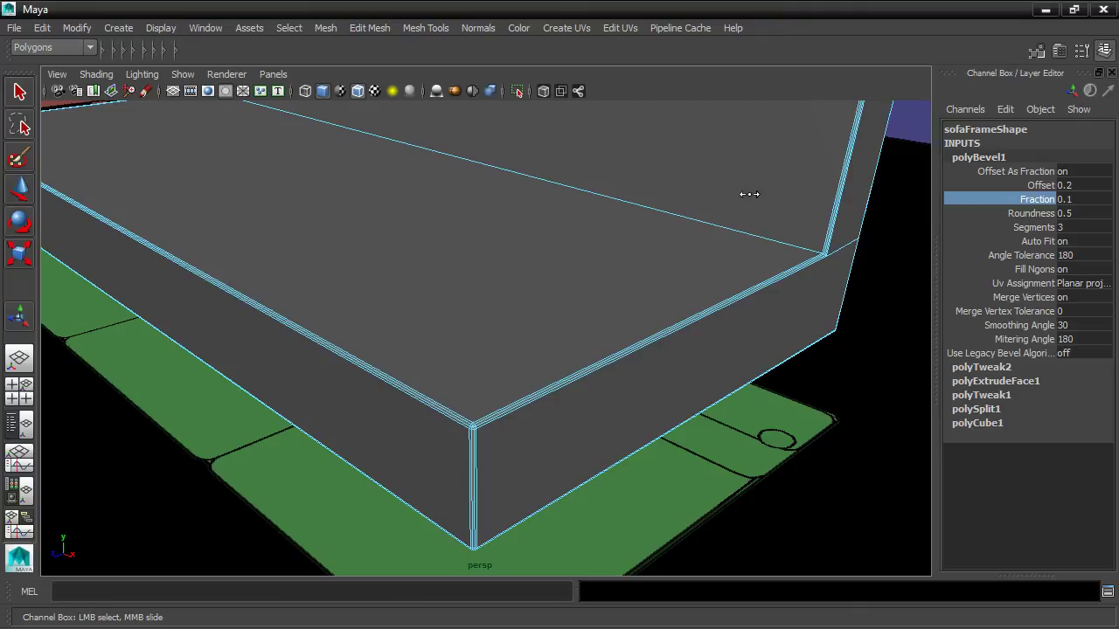
{"action": "scroll", "coordinate": [743, 209], "scroll_direction": "down", "scroll_amount": 6}
{"action": "left_click_drag", "start_coordinate": [737, 222], "coordinate": [779, 260], "text": "alt"}
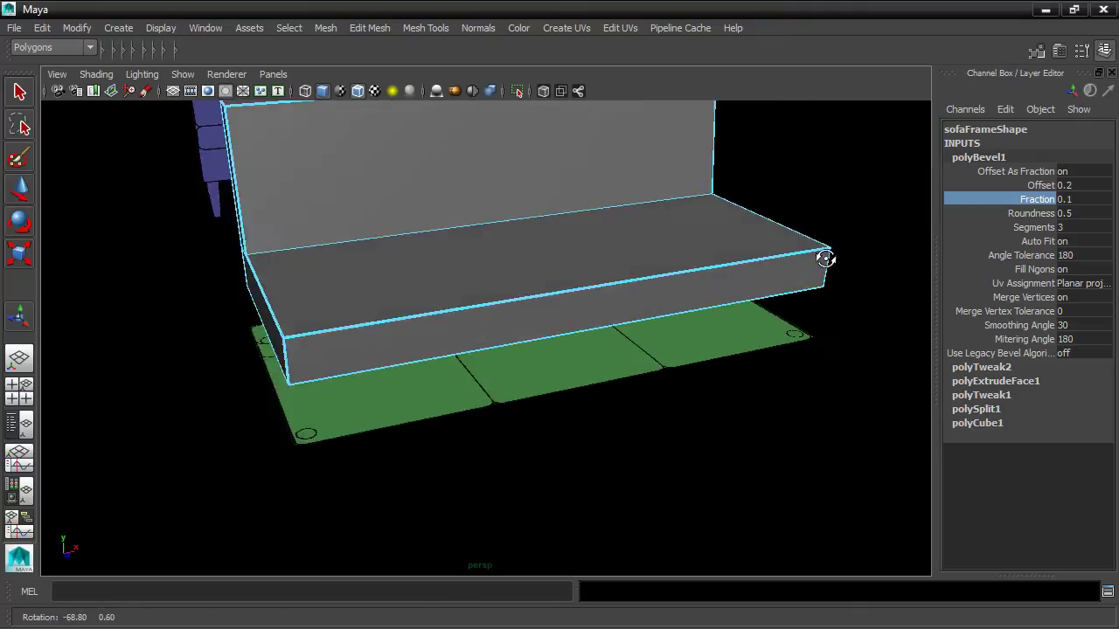
{"action": "scroll", "coordinate": [707, 282], "scroll_direction": "up", "scroll_amount": 2}
{"action": "scroll", "coordinate": [639, 280], "scroll_direction": "up", "scroll_amount": 4}
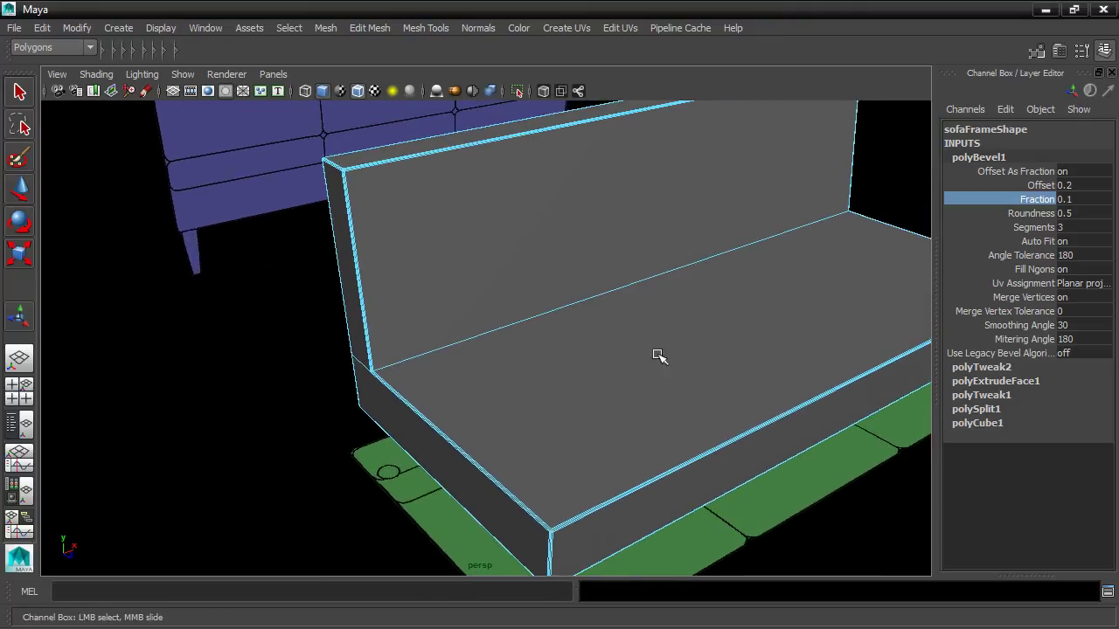
{"action": "mouse_move", "coordinate": [450, 270]}
{"action": "left_mouse_down", "text": "alt"}
{"action": "mouse_move", "coordinate": [575, 247]}
{"action": "mouse_move", "coordinate": [440, 250]}
{"action": "left_mouse_up", "text": "alt"}
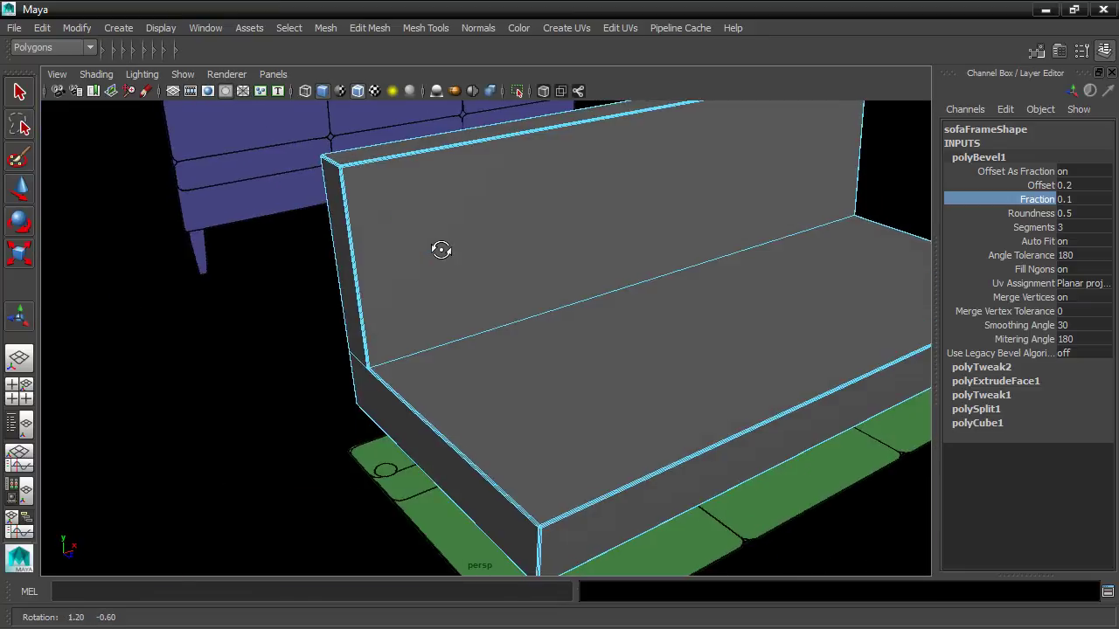
{"action": "scroll", "coordinate": [441, 250], "scroll_direction": "down", "scroll_amount": 3}
{"action": "left_click_drag", "start_coordinate": [369, 239], "coordinate": [495, 297], "text": "alt"}
{"action": "scroll", "coordinate": [528, 309], "scroll_direction": "down", "scroll_amount": 1}
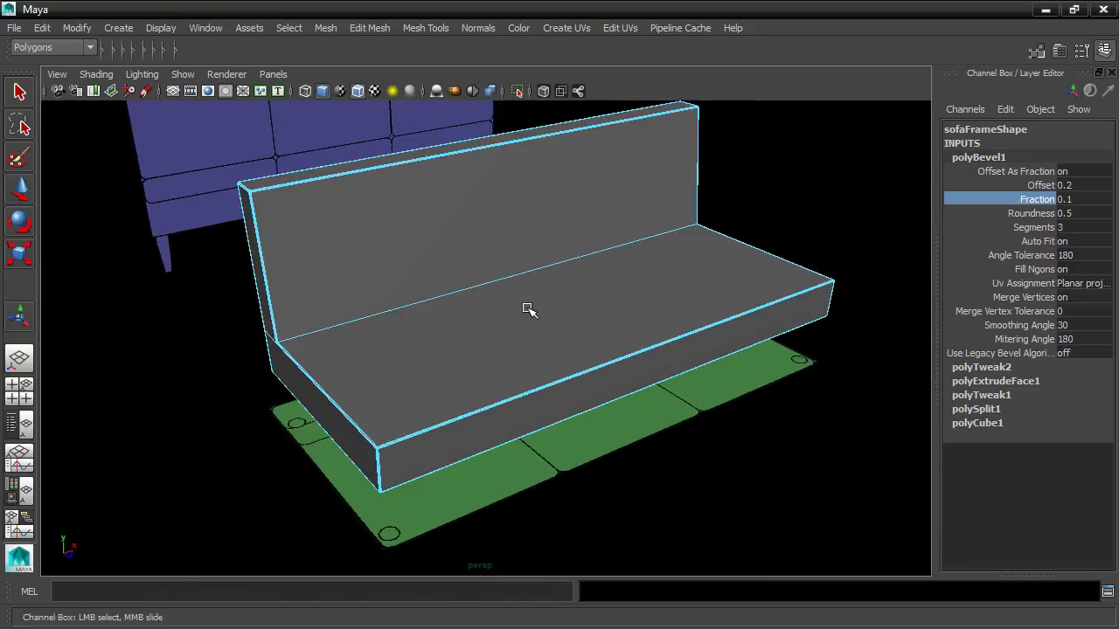
{"action": "left_click_drag", "start_coordinate": [662, 302], "coordinate": [483, 294], "text": "alt"}
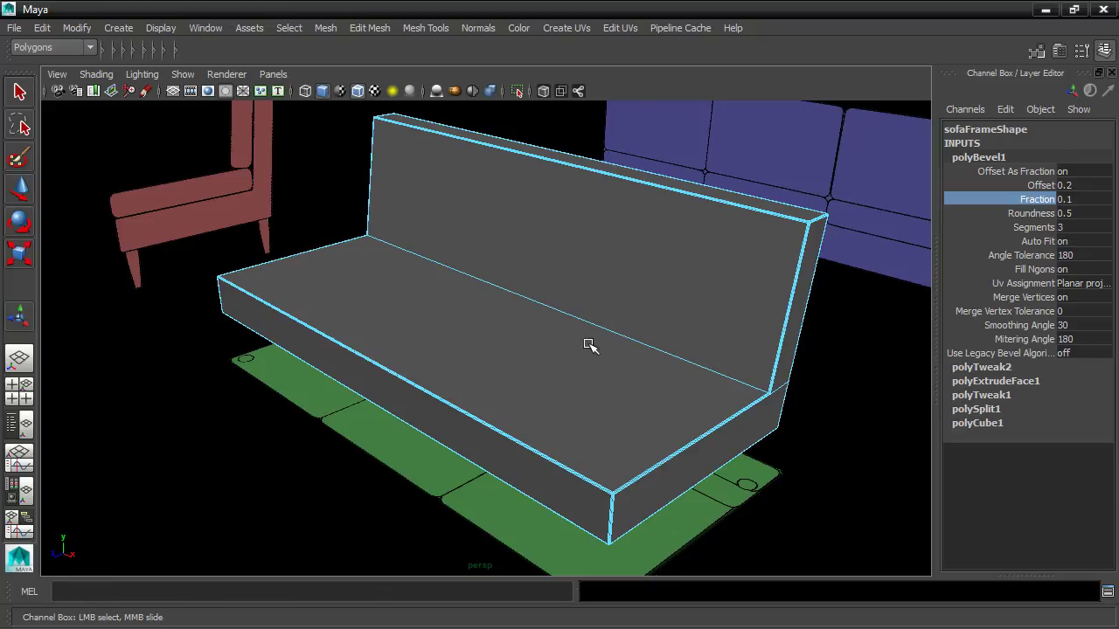
Return to Object Mode and Increment & Save the scene as sofa.0002.ma
{"action": "right_click_drag", "start_coordinate": [588, 349], "coordinate": [647, 191]}
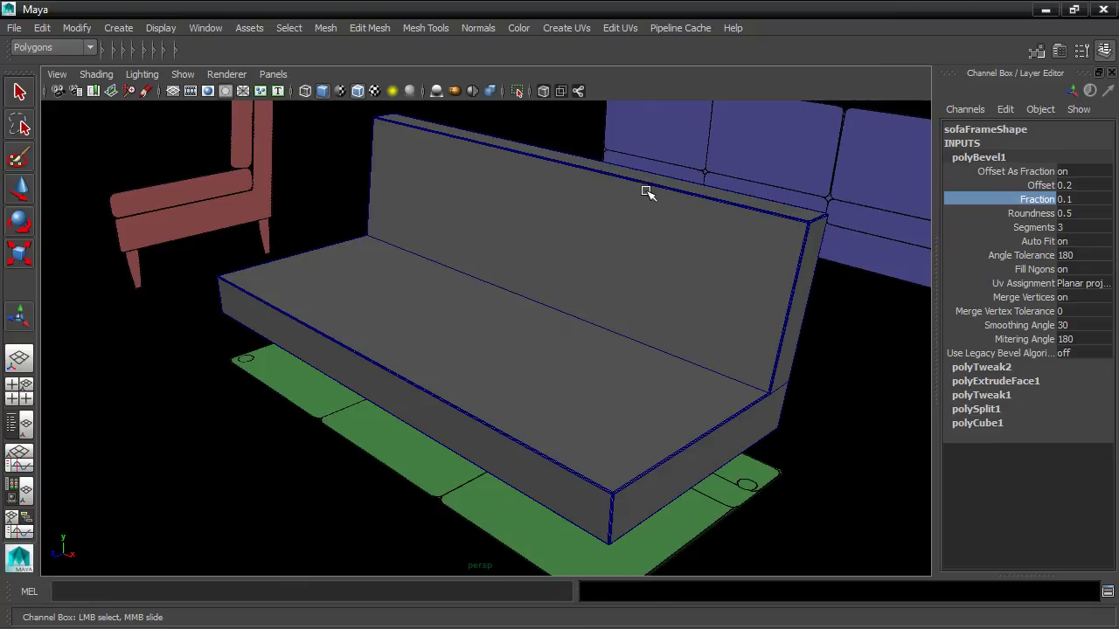
{"action": "left_click", "coordinate": [15, 28]}
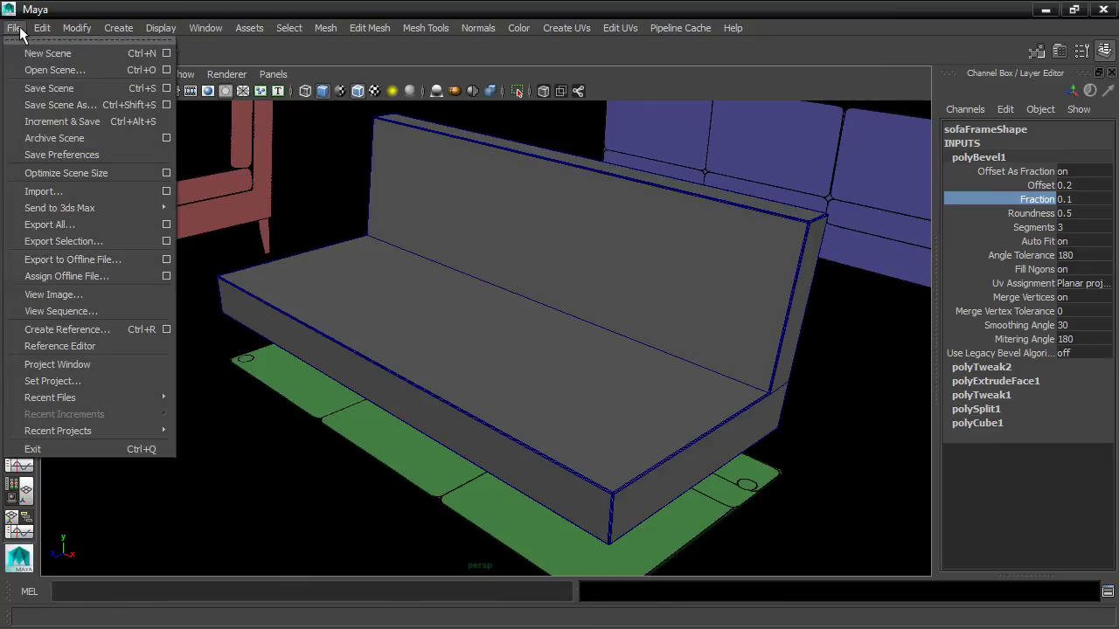
{"action": "left_click", "coordinate": [101, 121]}
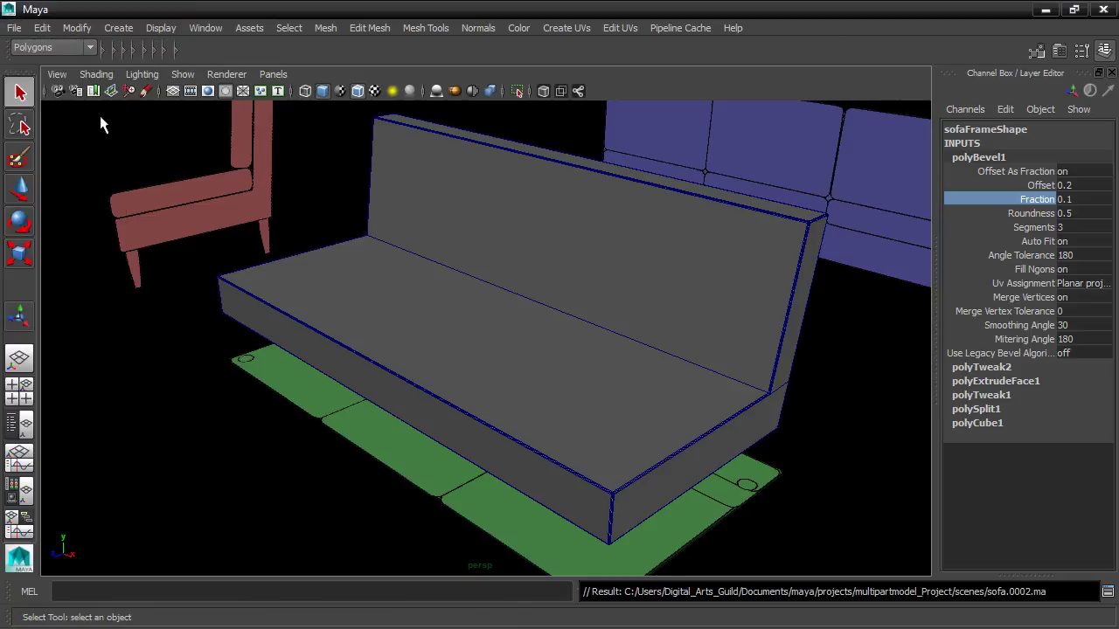